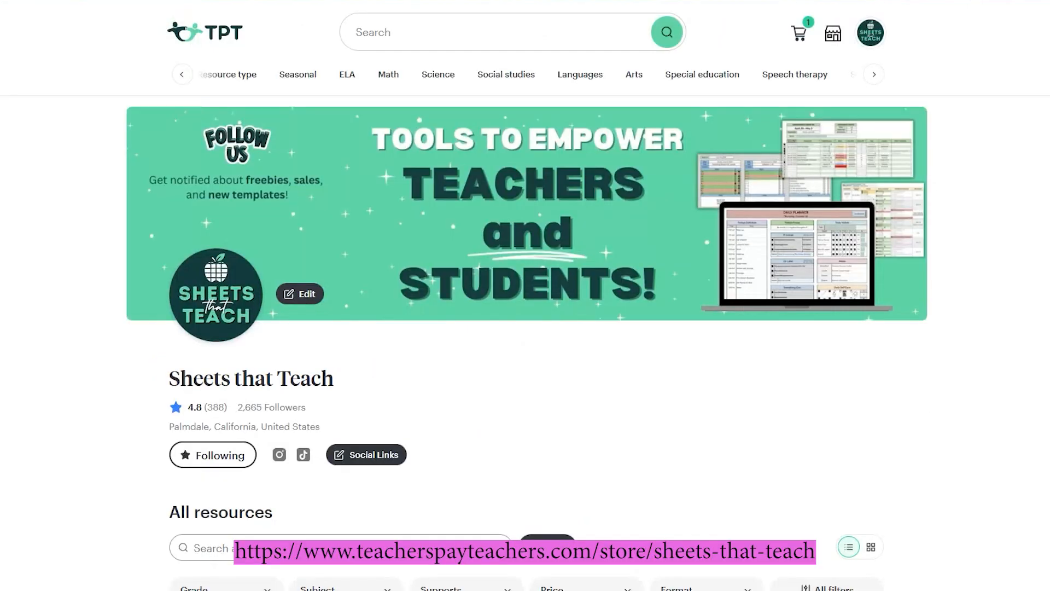
Step: Scroll through the instructions and inspect the spreadsheet title, leaving it unchanged
scroll(769, 411, "down", 10)
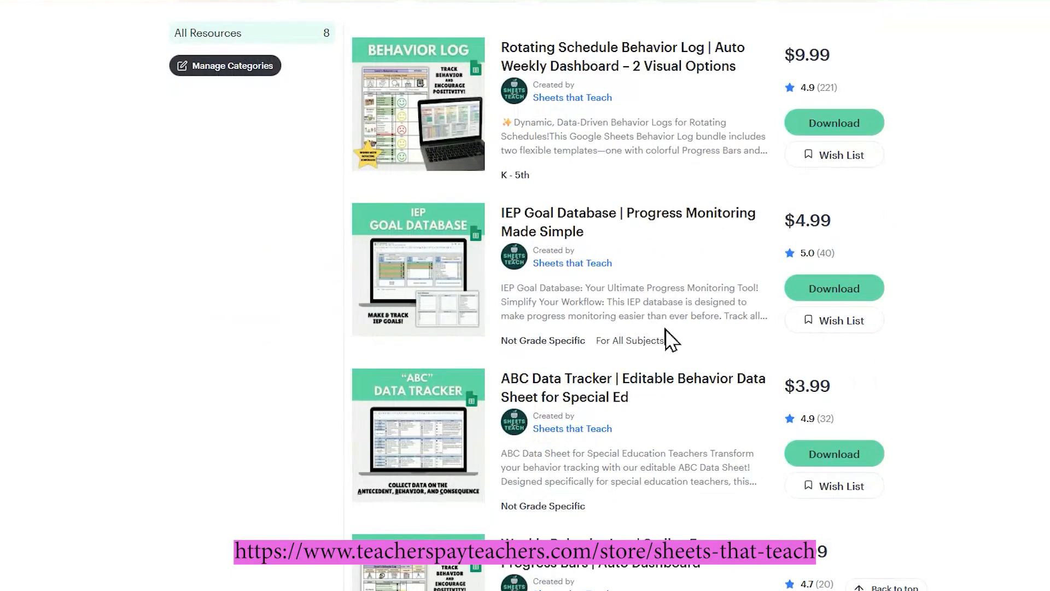
scroll(670, 339, "up", 10)
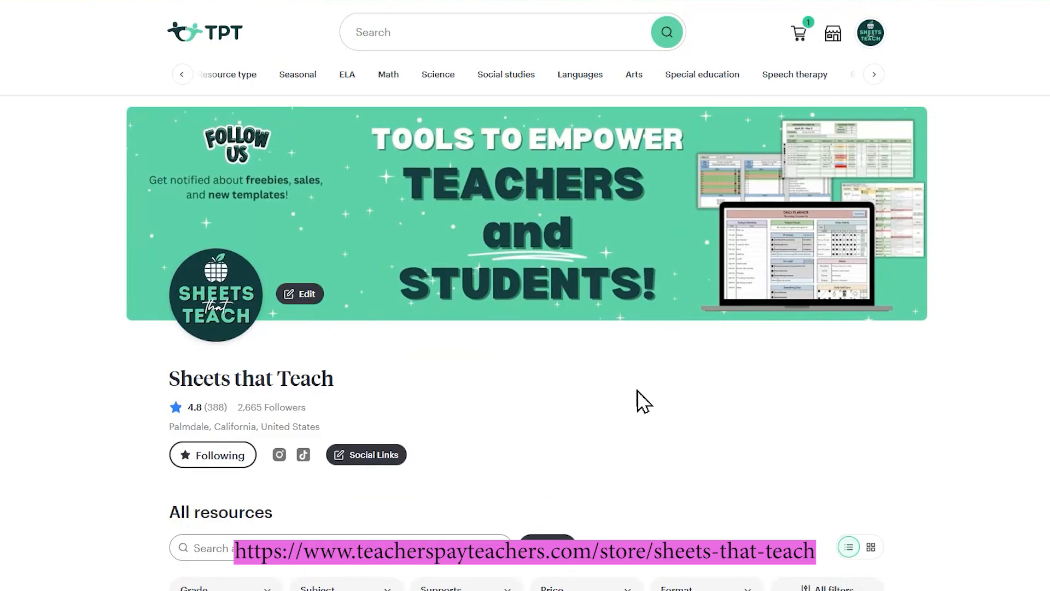
scroll(610, 419, "down", 2)
scroll(610, 419, "up", 2)
scroll(586, 441, "down", 4)
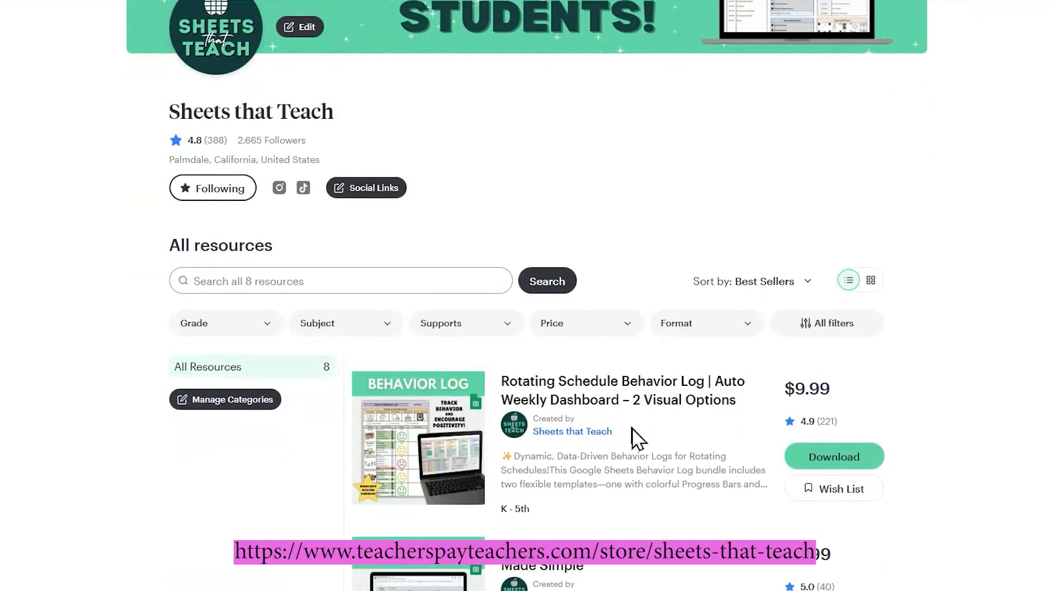
scroll(634, 421, "up", 4)
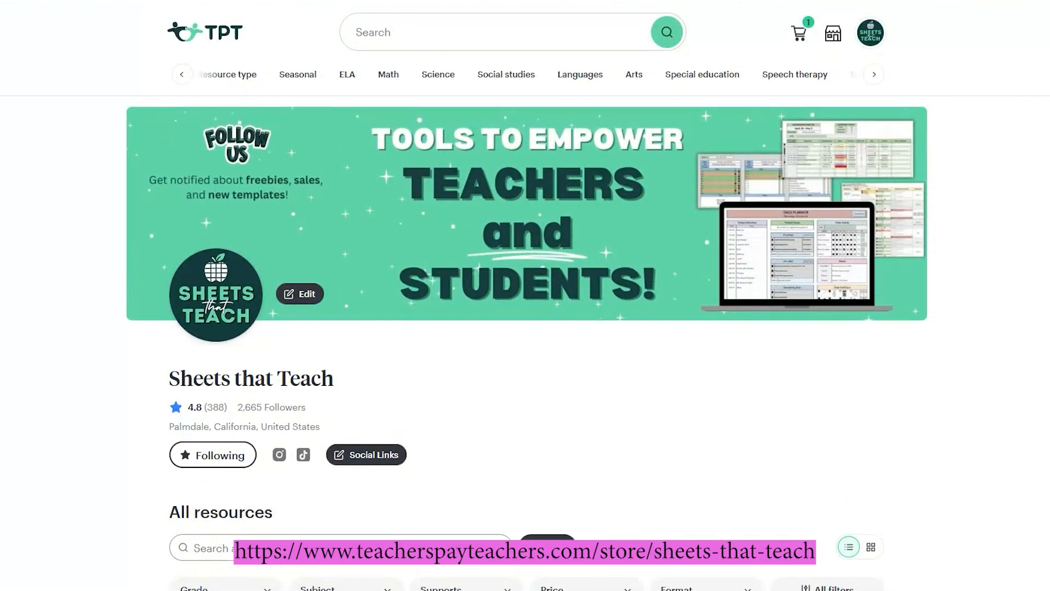
scroll(820, 382, "down", 1)
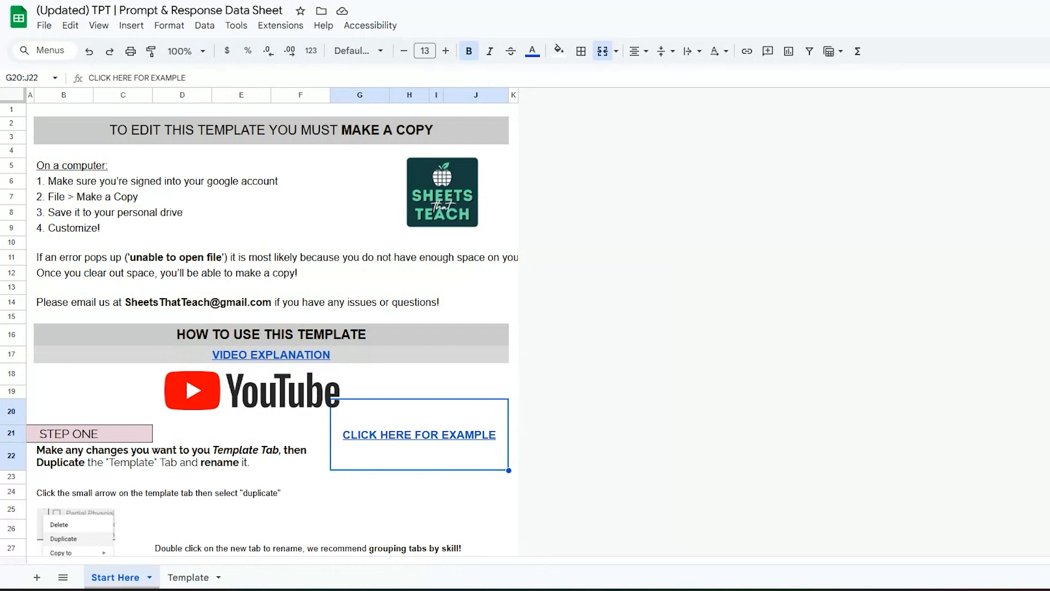
left_click(121, 11)
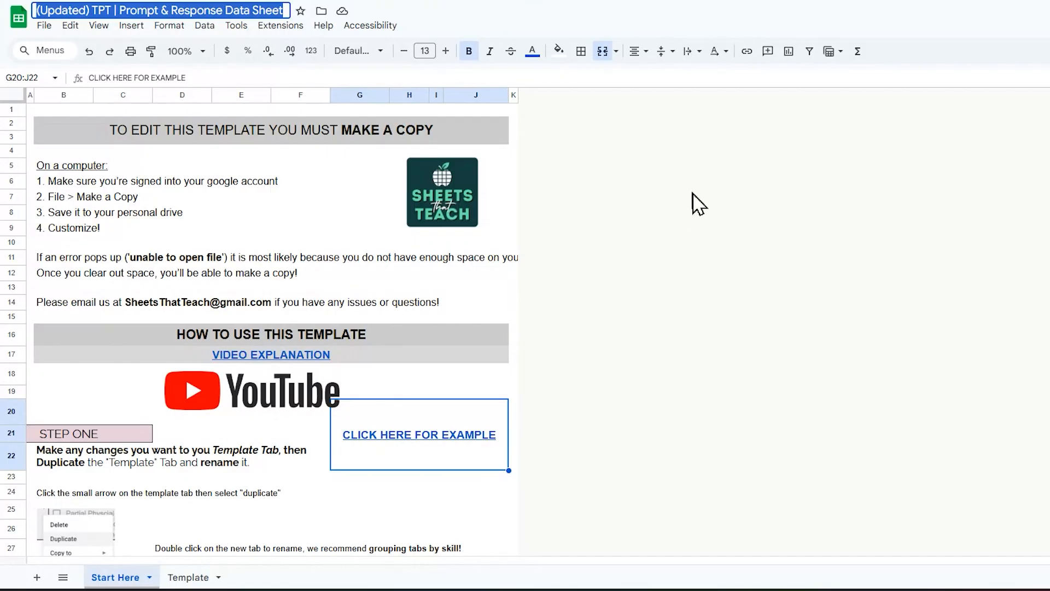
left_click(258, 209)
left_click(608, 212)
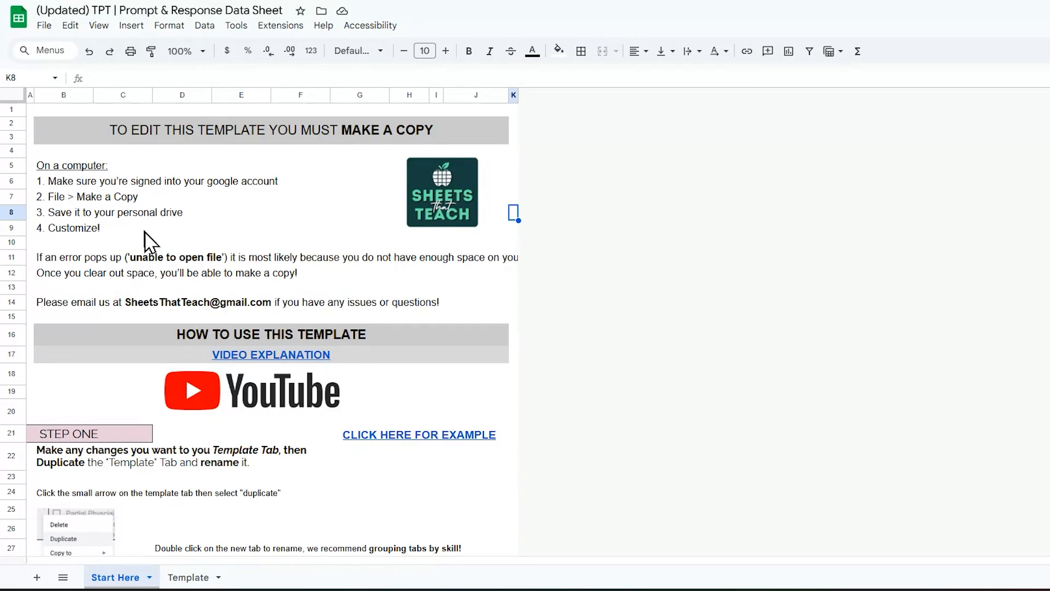
scroll(182, 199, "down", 10)
scroll(182, 199, "up", 10)
Step: Scroll further down and preview the CLICK HERE FOR EXAMPLE link
mouse_move(407, 440)
scroll(260, 402, "down", 5)
scroll(257, 396, "down", 6)
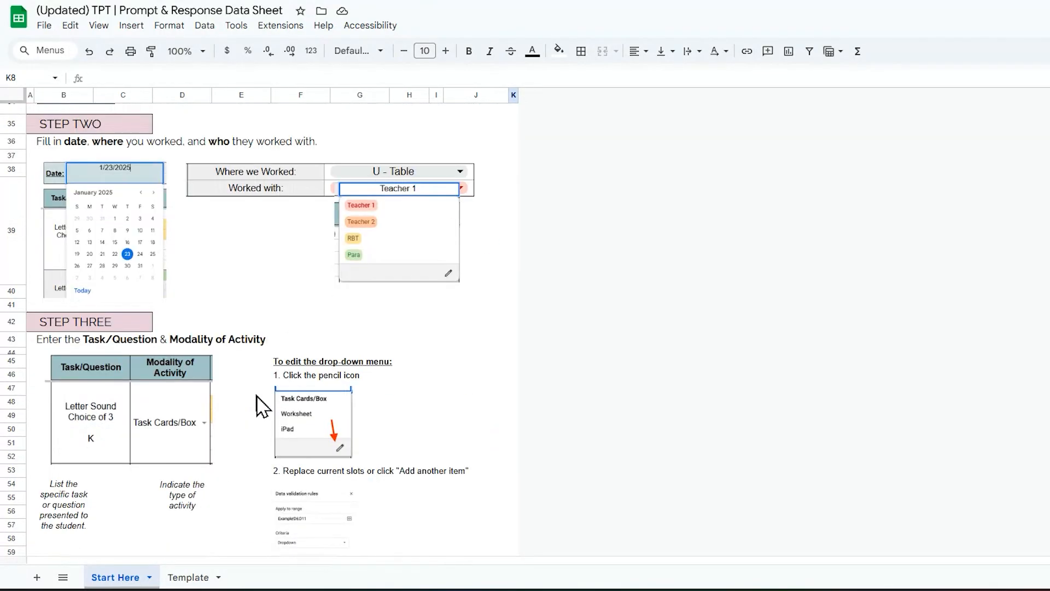
scroll(257, 403, "down", 1)
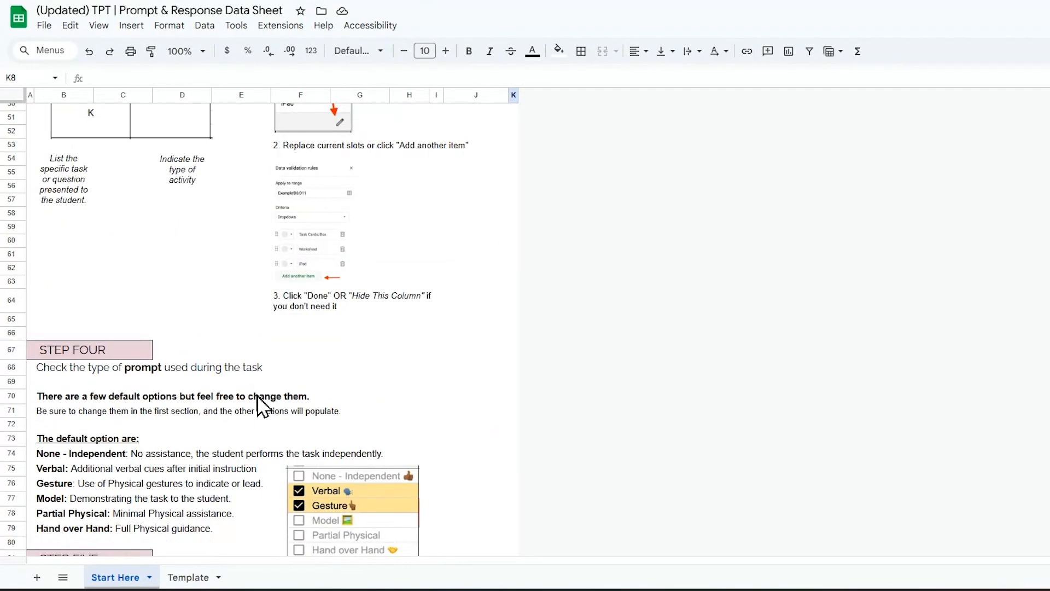
scroll(257, 398, "down", 3)
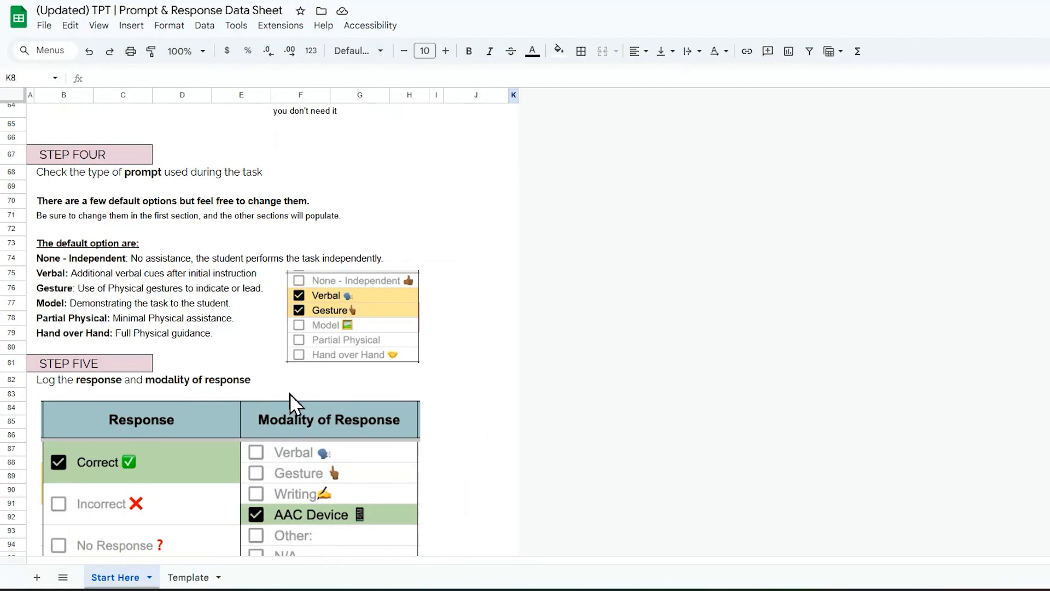
scroll(290, 396, "down", 5)
scroll(320, 416, "down", 3)
scroll(320, 418, "up", 20)
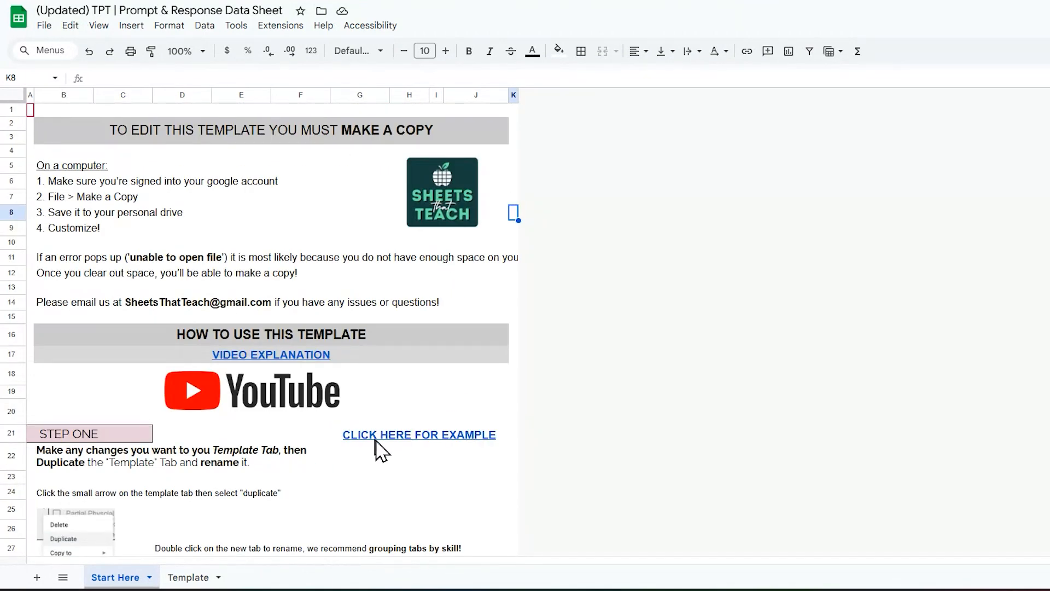
left_click(376, 440)
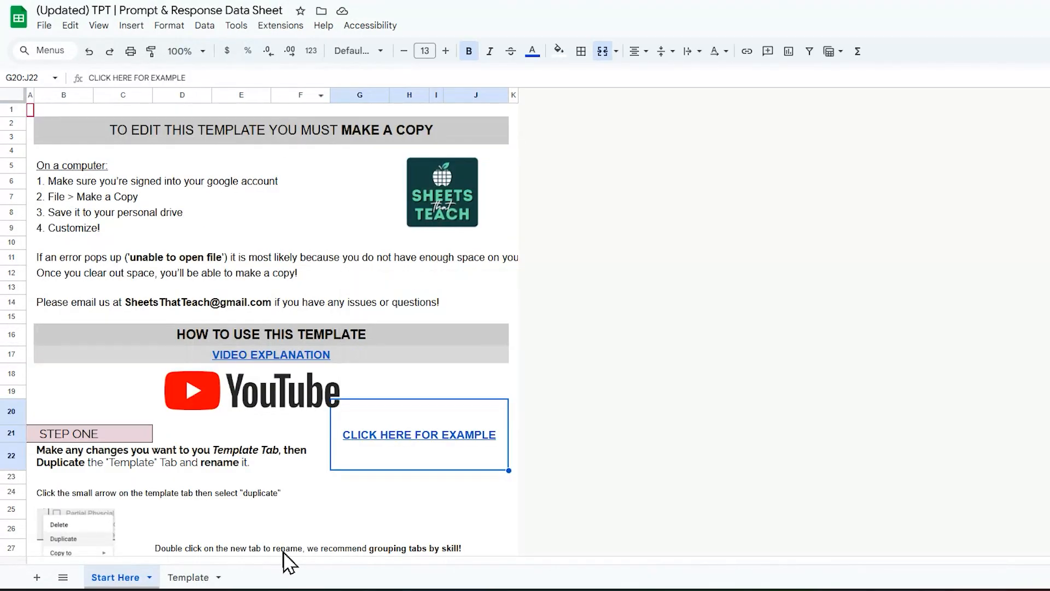
Step: Open the EX- Letter Sound example sheet and move its tab after Template
left_click(63, 579)
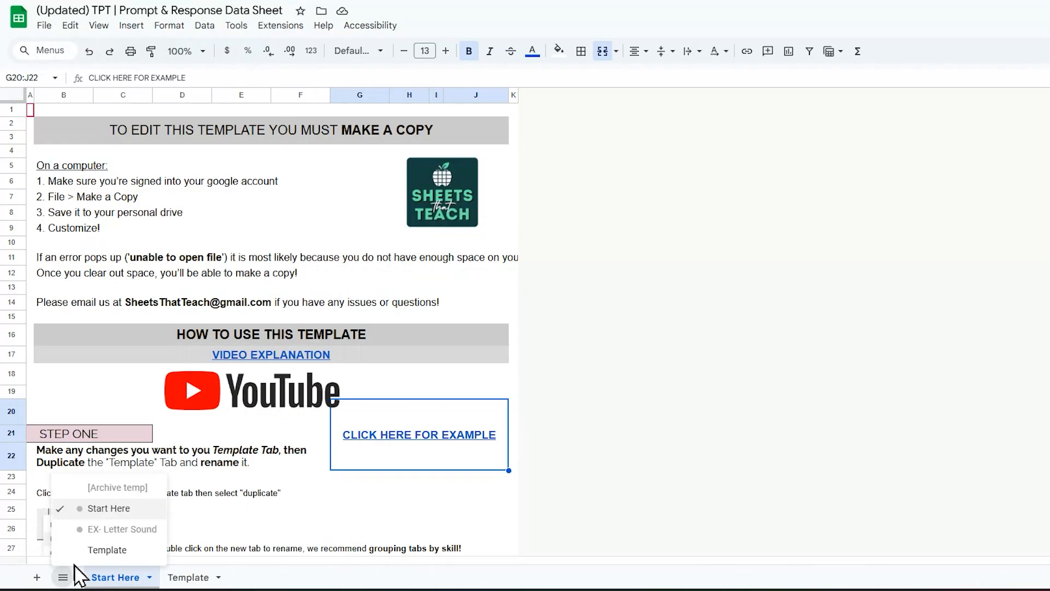
left_click(88, 529)
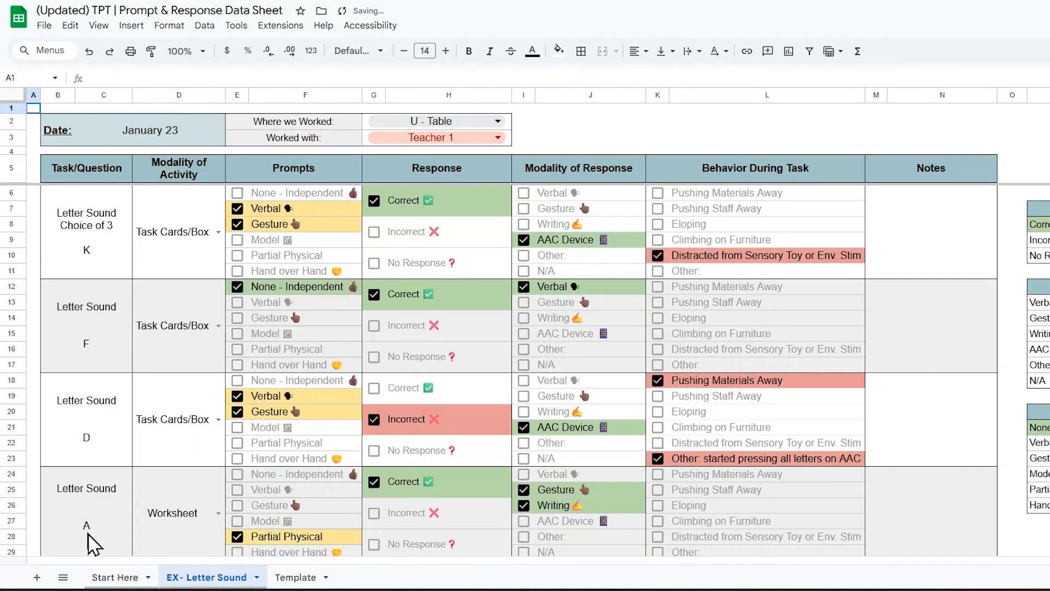
left_click_drag(189, 584, 312, 578)
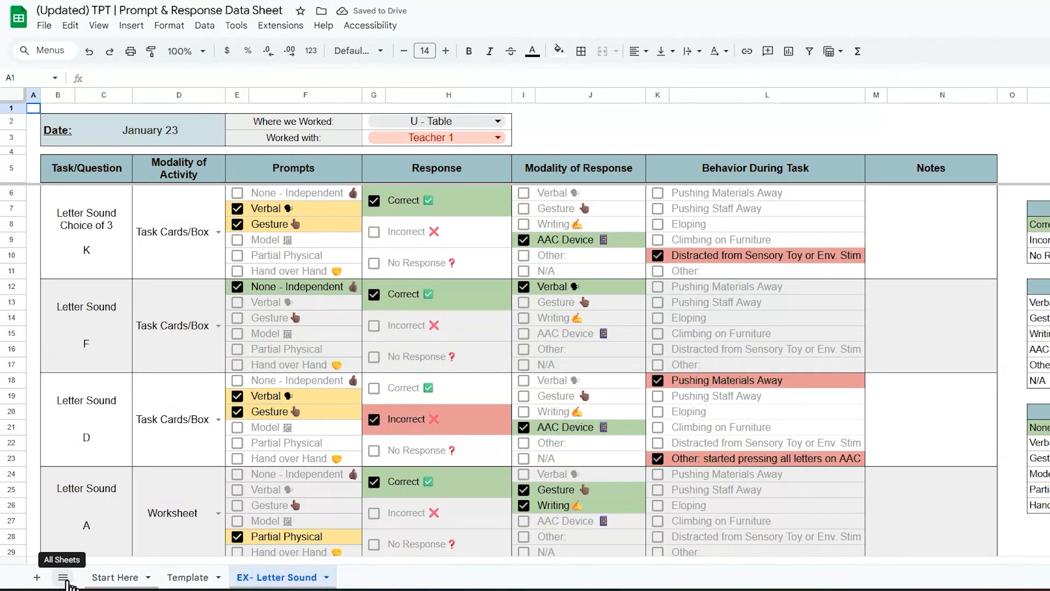
left_click(63, 577)
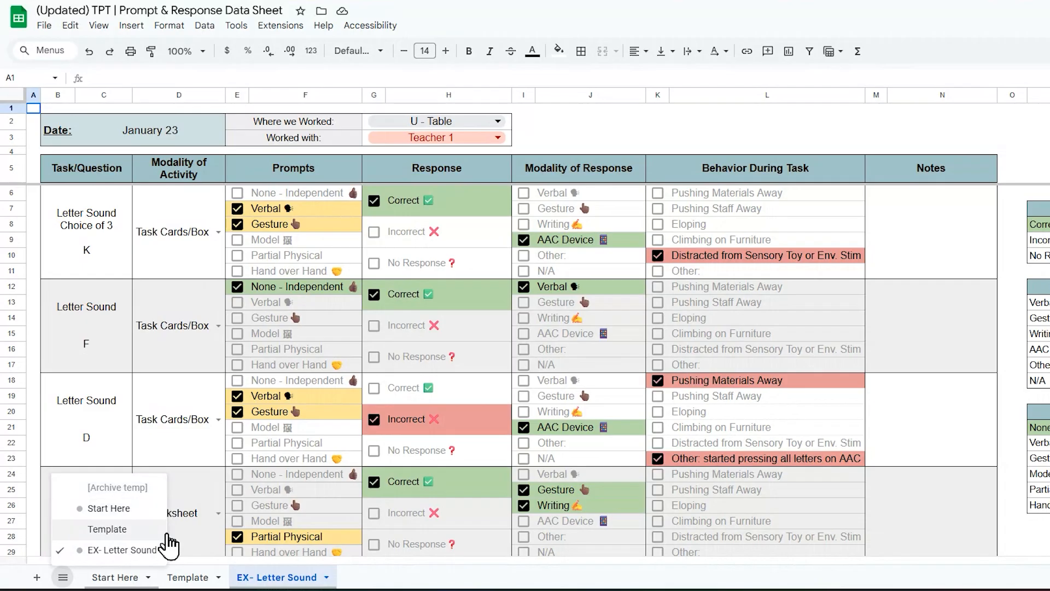
left_click(405, 583)
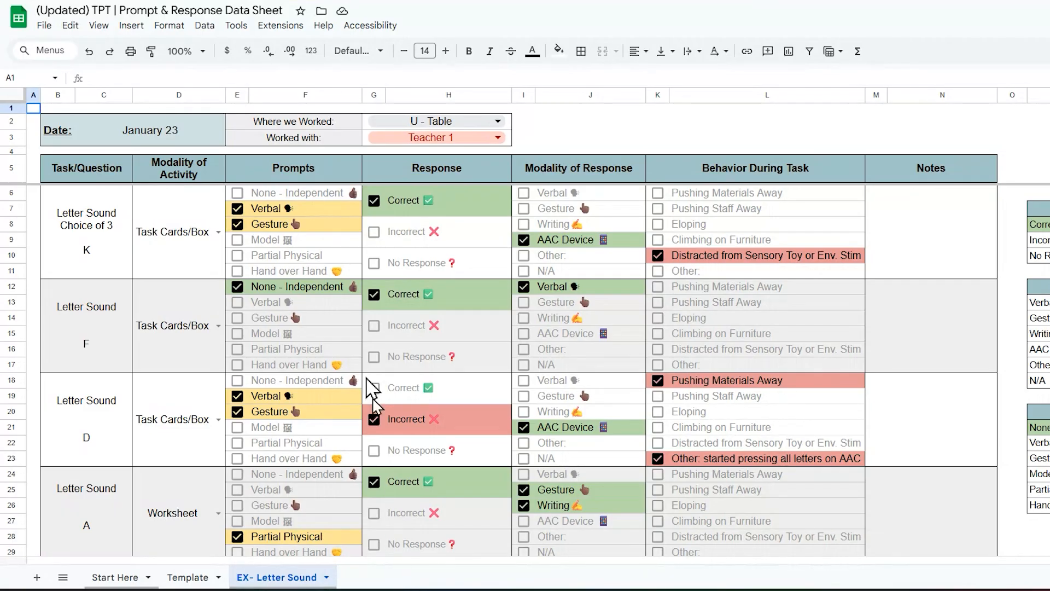
left_click(265, 173)
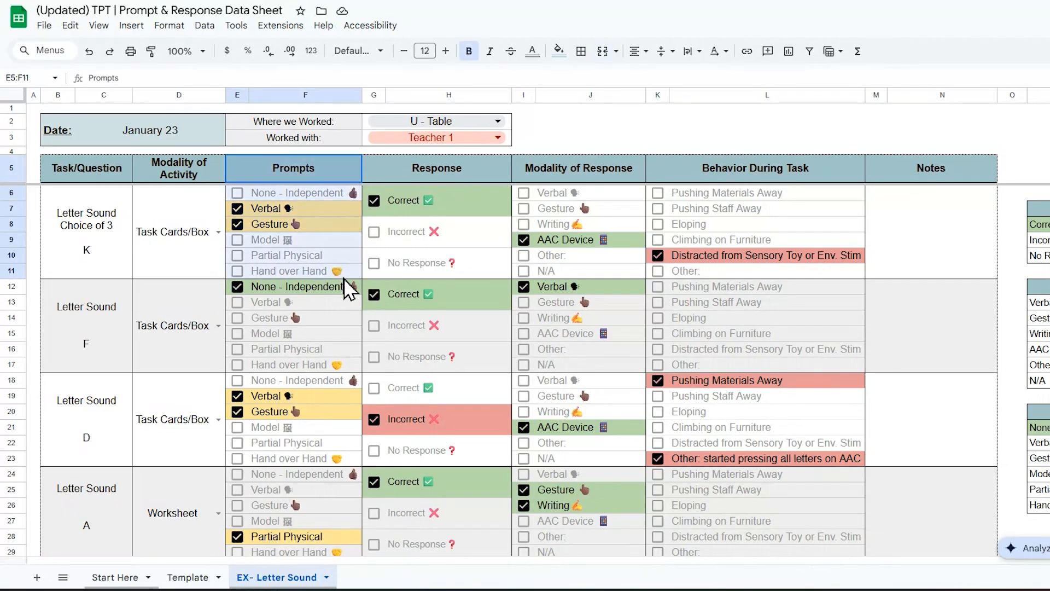
left_click(527, 170)
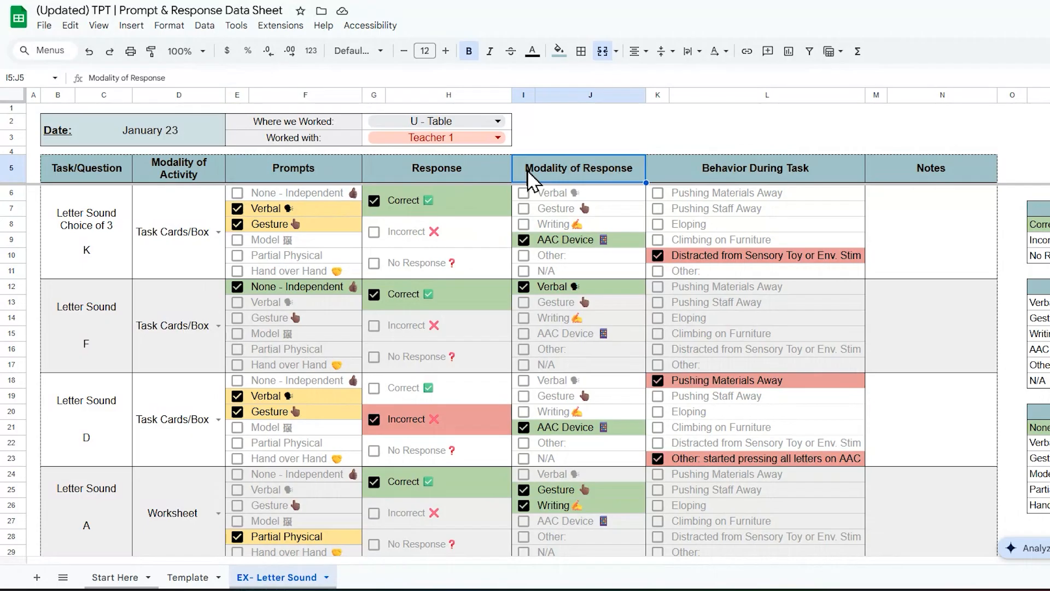
left_click_drag(263, 175, 351, 265)
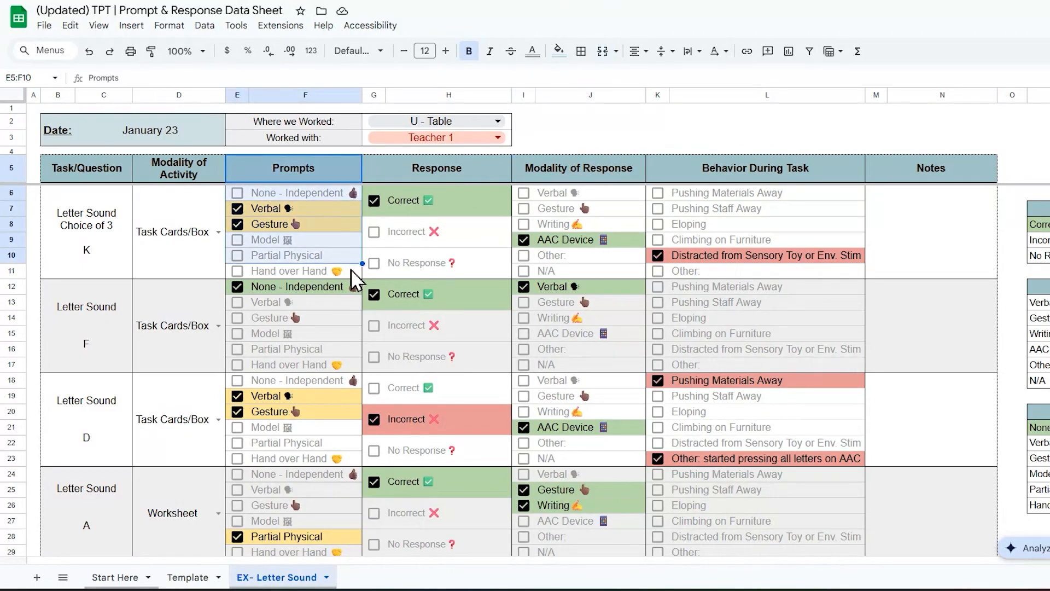
left_click(329, 195)
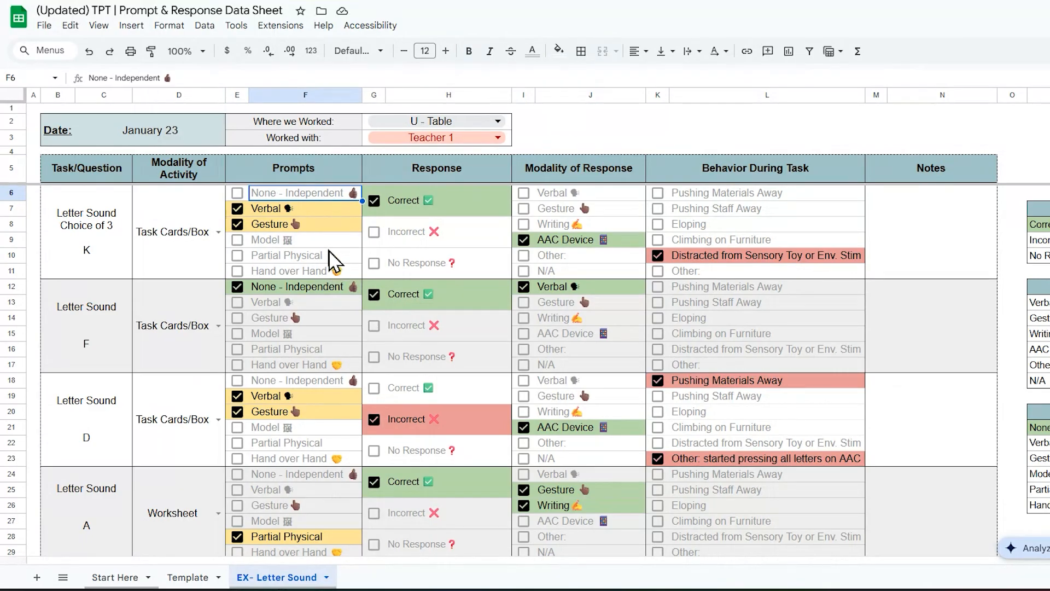
left_click_drag(327, 203, 339, 272)
left_click(307, 195)
left_click_drag(271, 170, 340, 274)
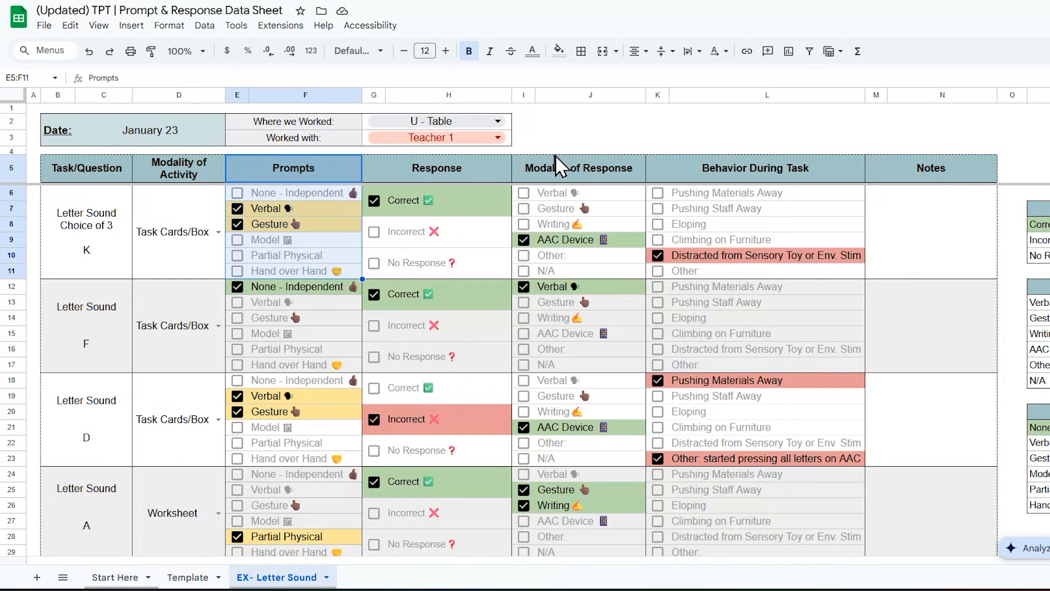
left_click_drag(530, 174, 597, 272)
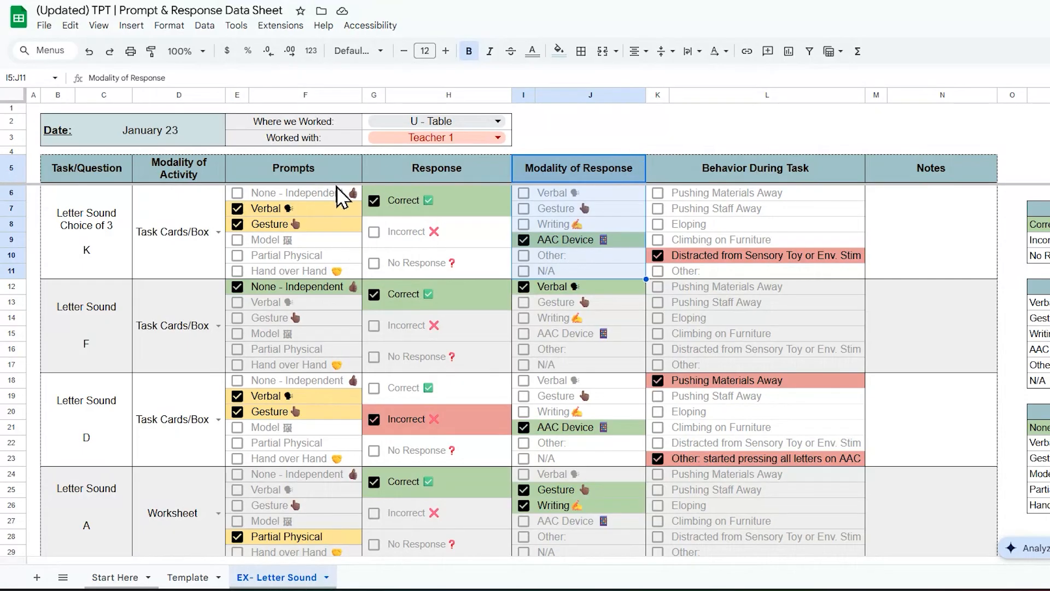
left_click(574, 178)
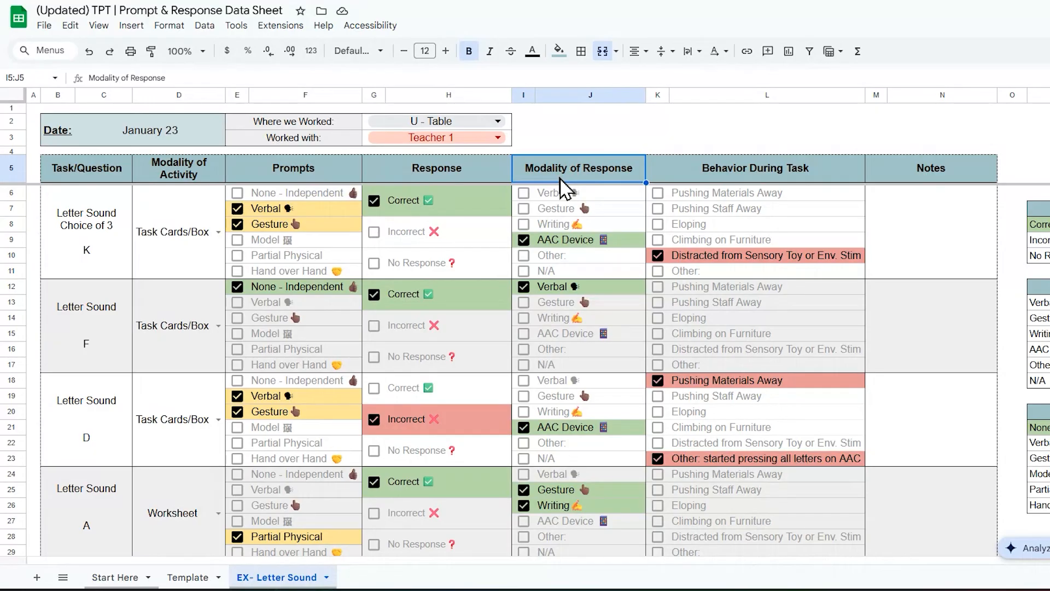
left_click(443, 180)
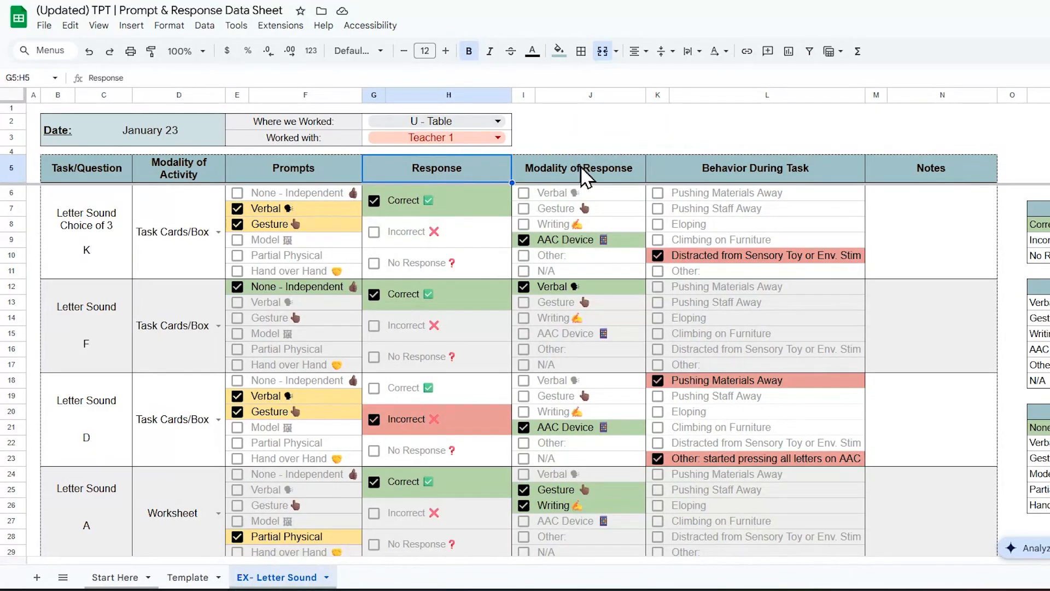
left_click(684, 170)
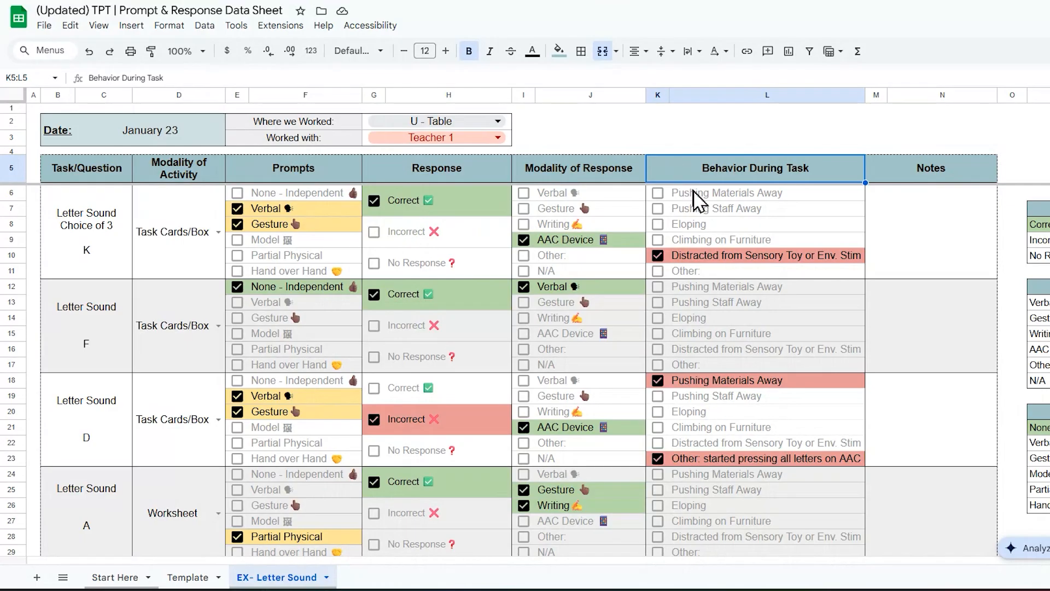
left_click_drag(1015, 194, 908, 545)
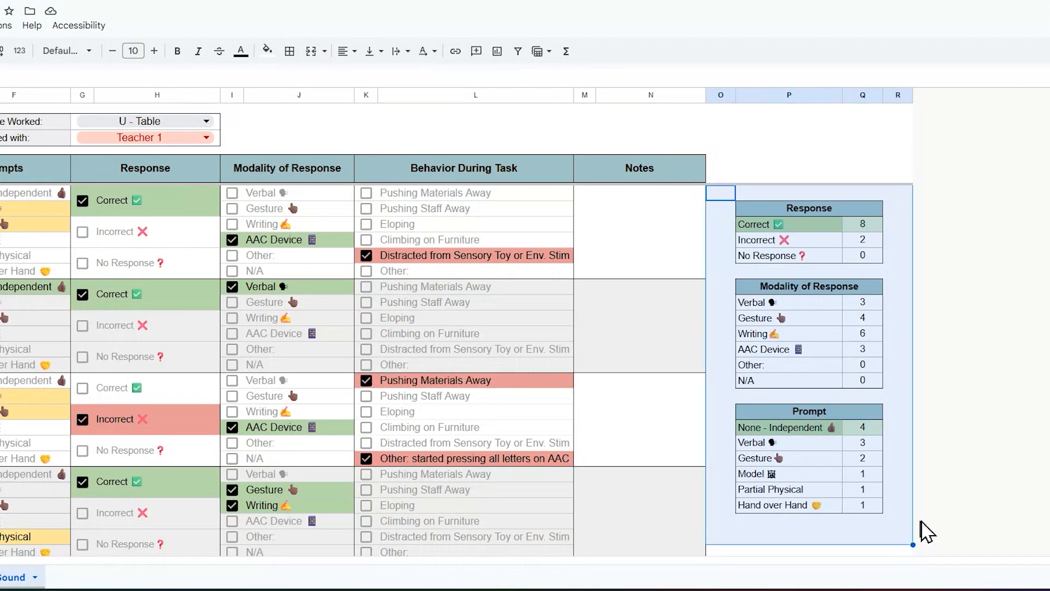
left_click(715, 226)
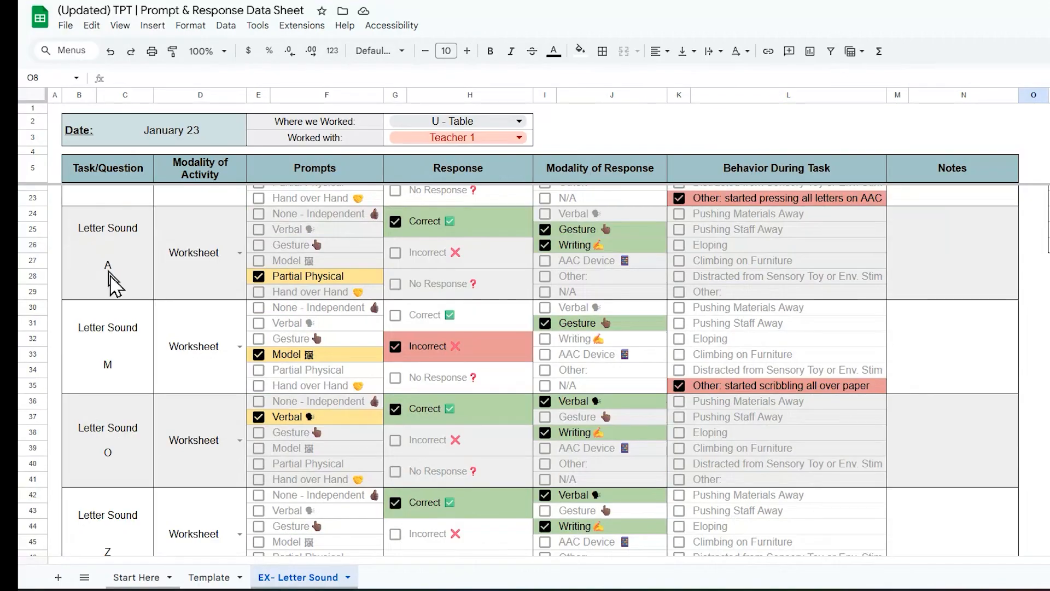
scroll(110, 281, "down", 5)
scroll(114, 306, "up", 9)
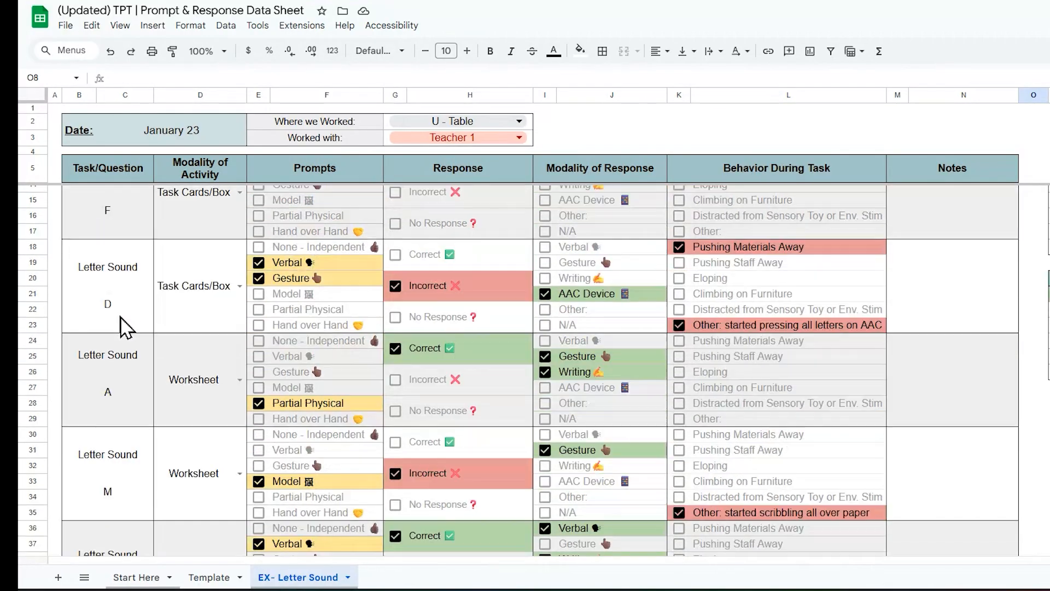
left_click_drag(1033, 223, 891, 224)
left_click_drag(716, 239, 990, 262)
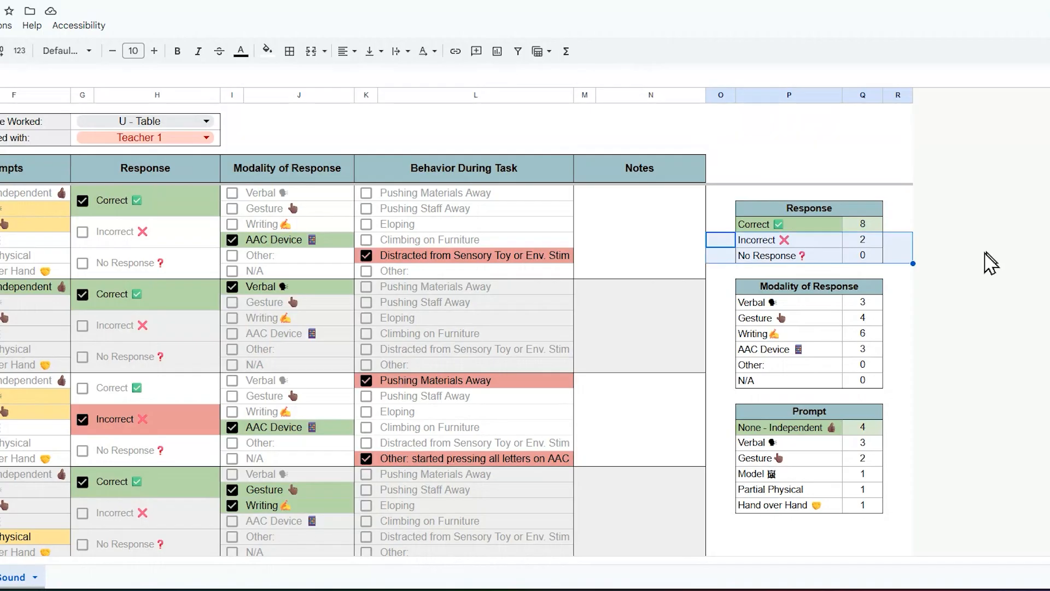
left_click(902, 254)
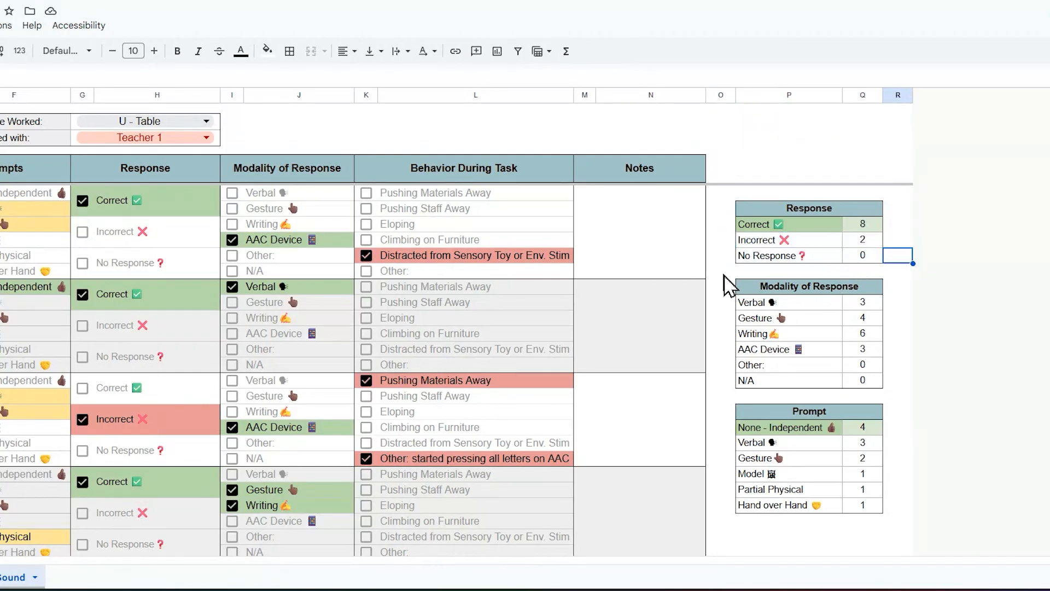
left_click_drag(727, 289, 937, 376)
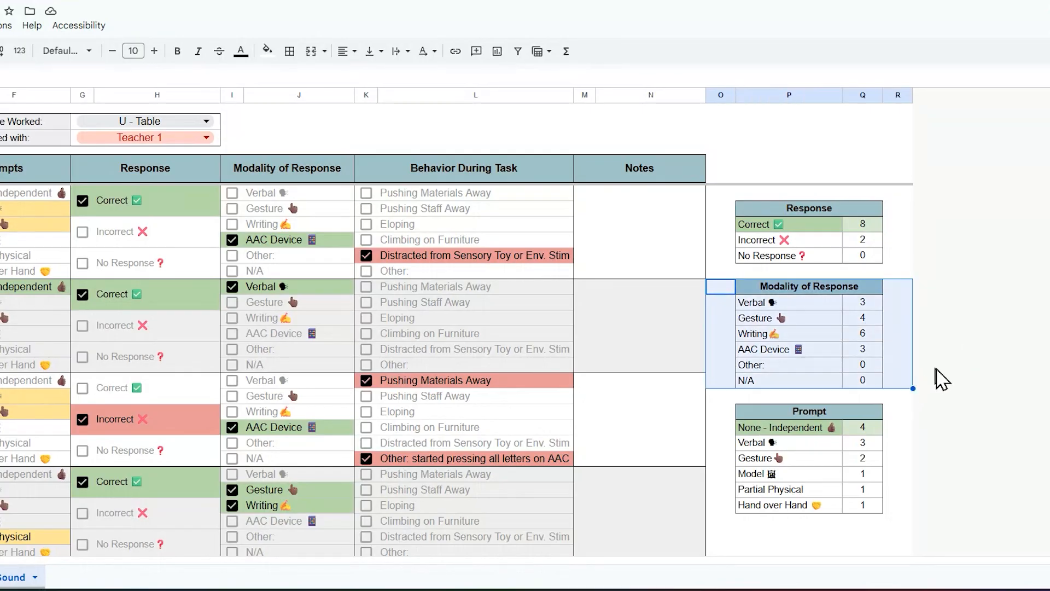
left_click(815, 336)
left_click_drag(797, 344, 883, 343)
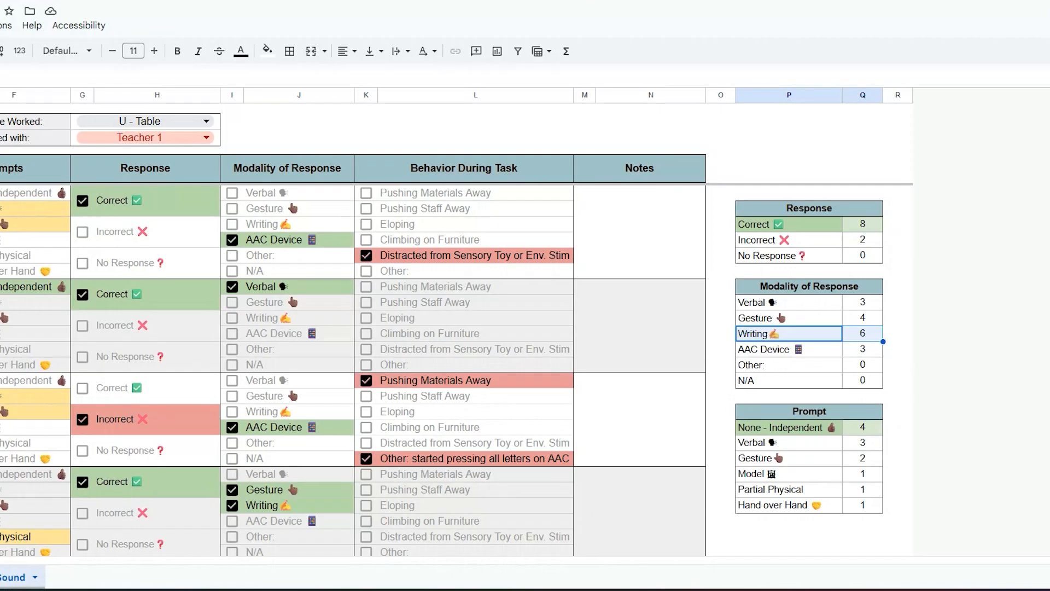
left_click(720, 412)
left_click_drag(721, 412, 862, 525)
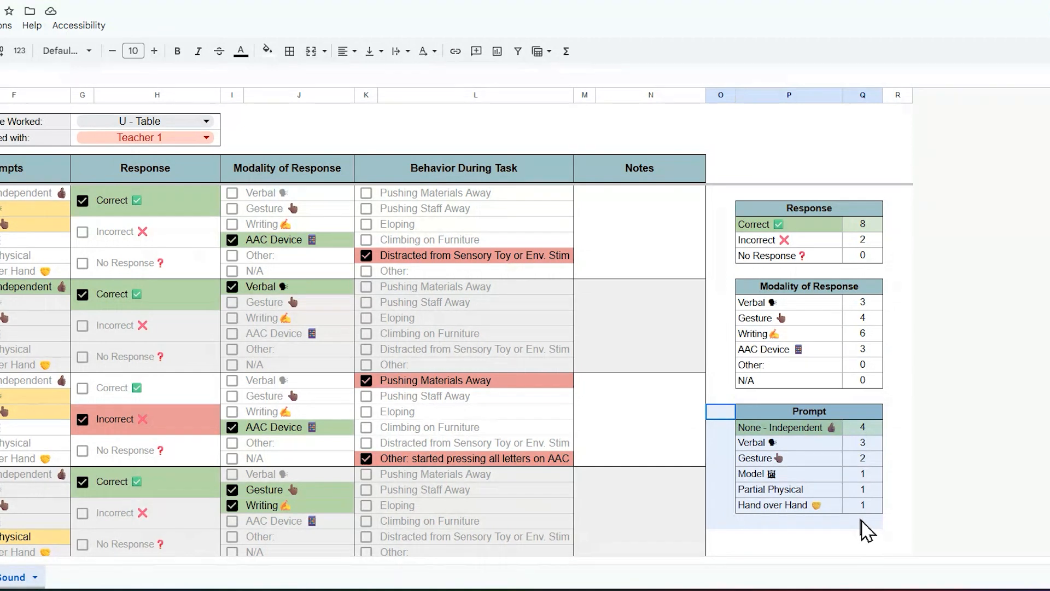
left_click(971, 489)
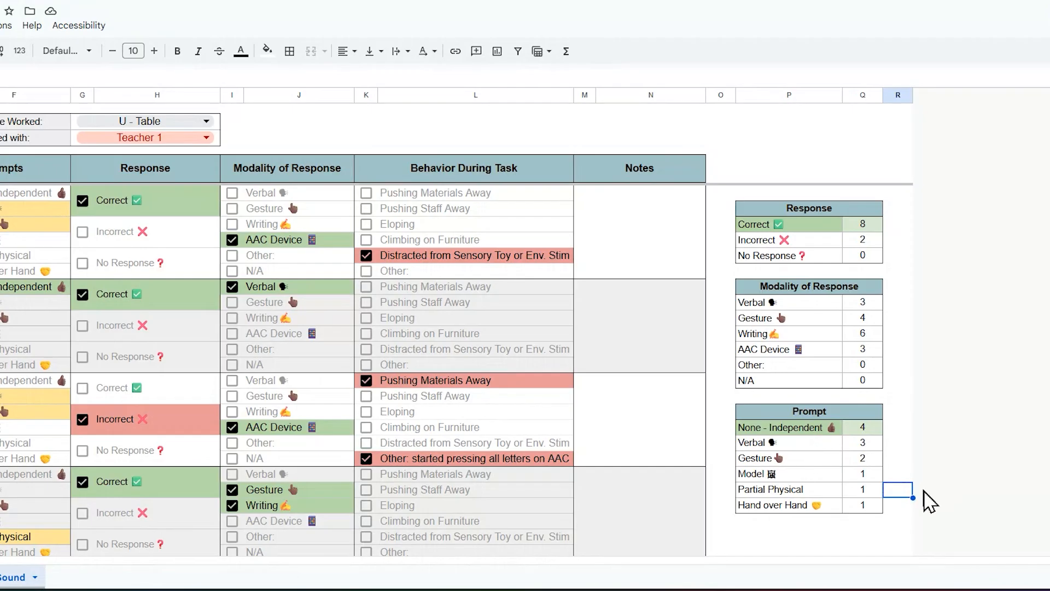
left_click_drag(900, 511, 723, 279)
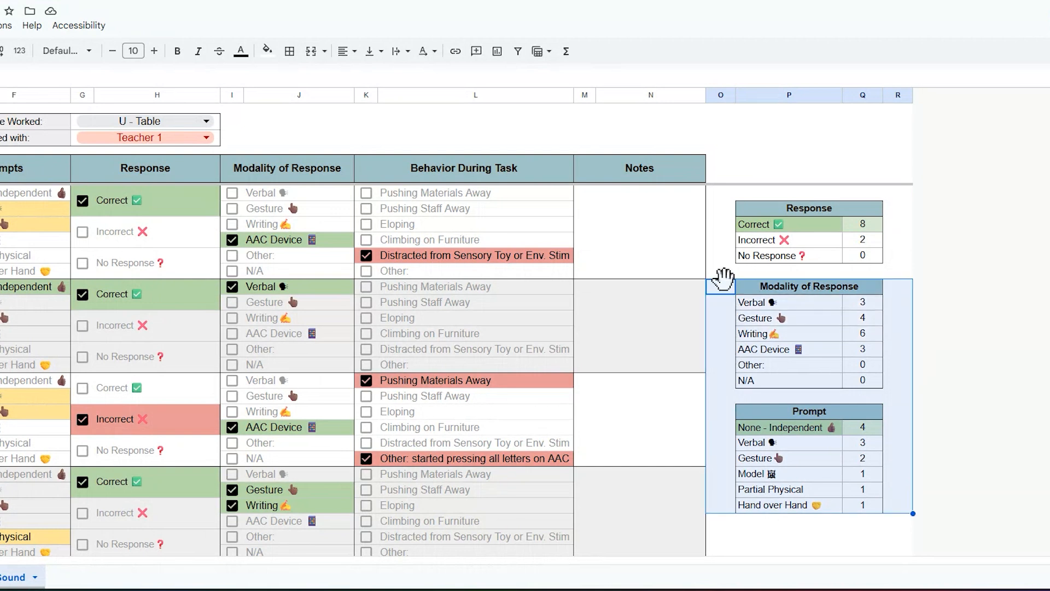
left_click(898, 334)
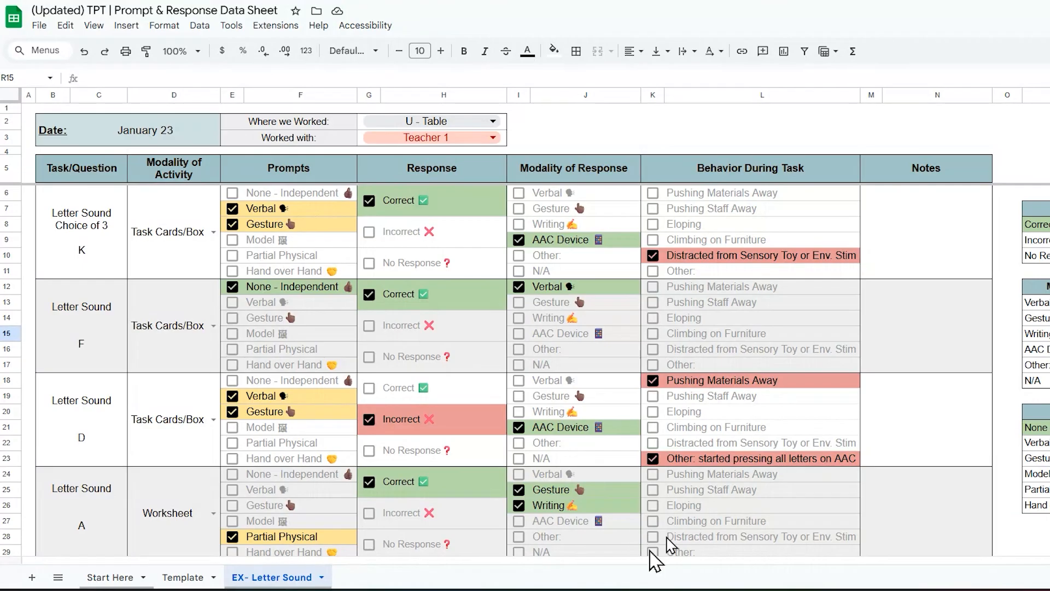
left_click_drag(294, 191, 308, 268)
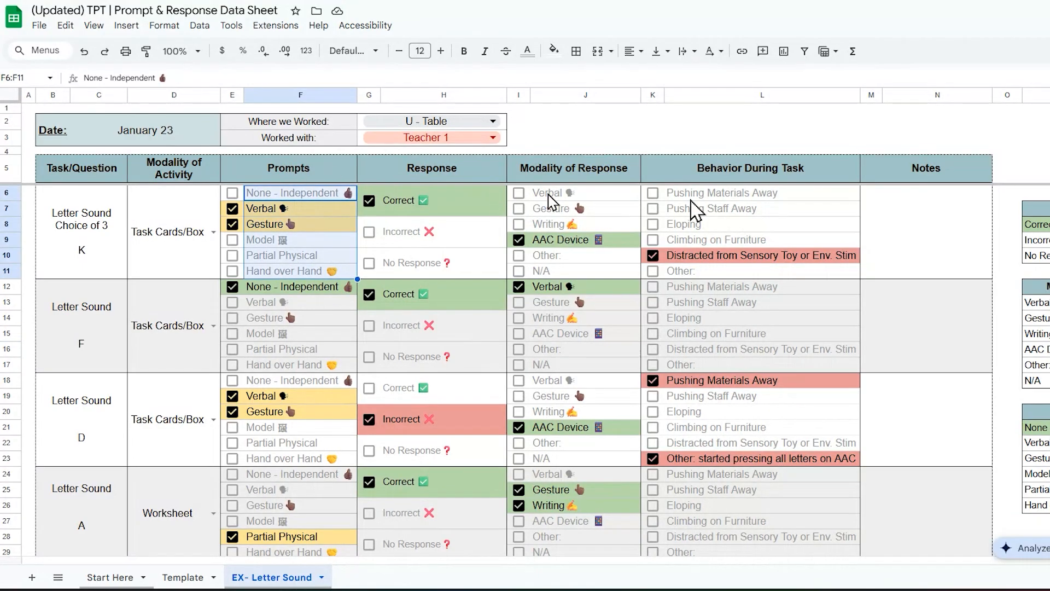
left_click(1048, 192)
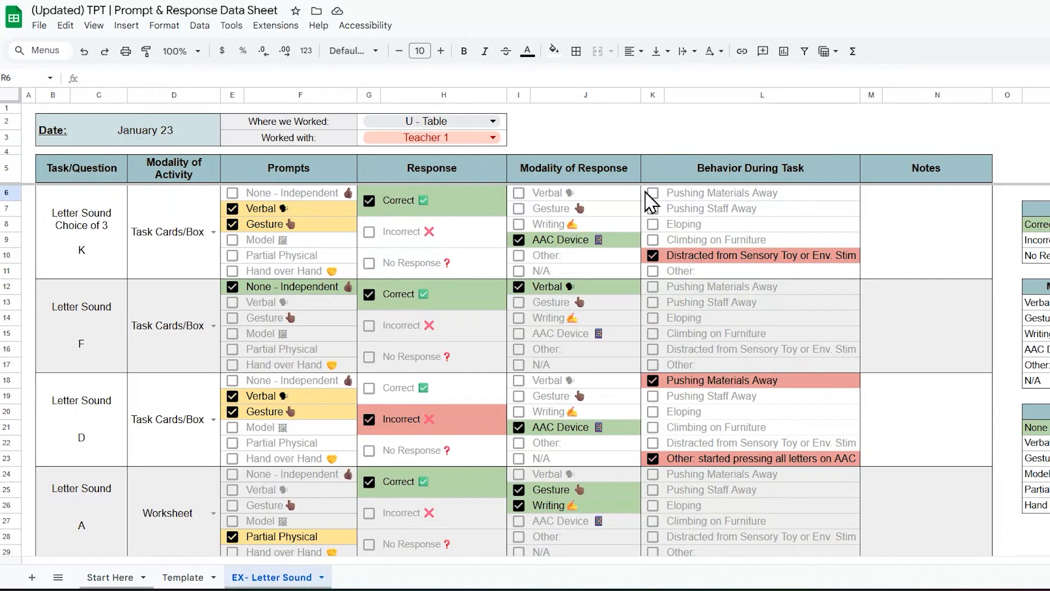
Step: Switch to the blank Template sheet
left_click(186, 579)
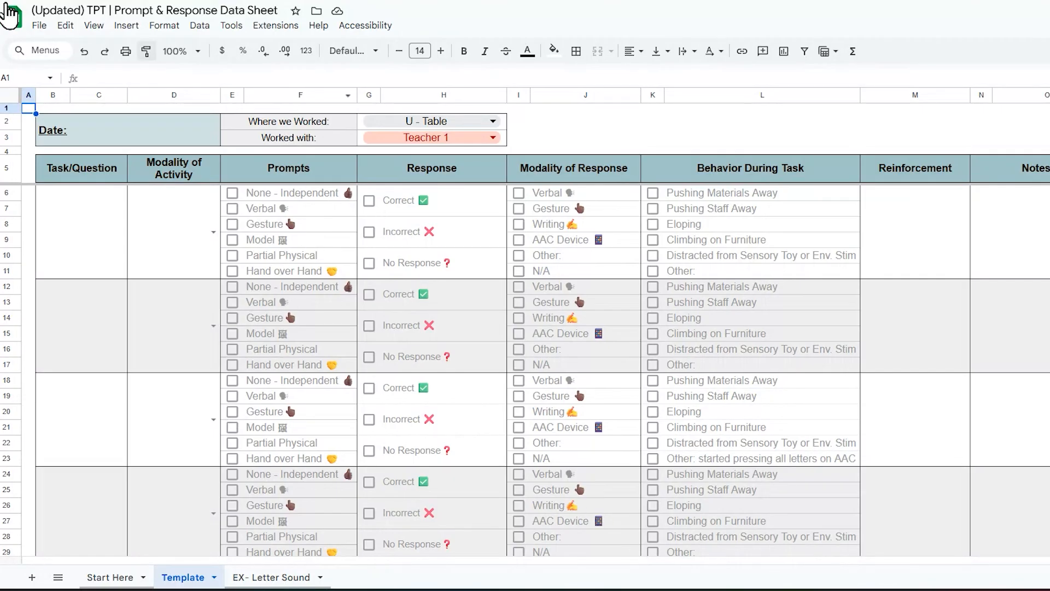
Step: Make a copy of the spreadsheet named '25-26 Prompting & Response TEMP'
left_click(39, 28)
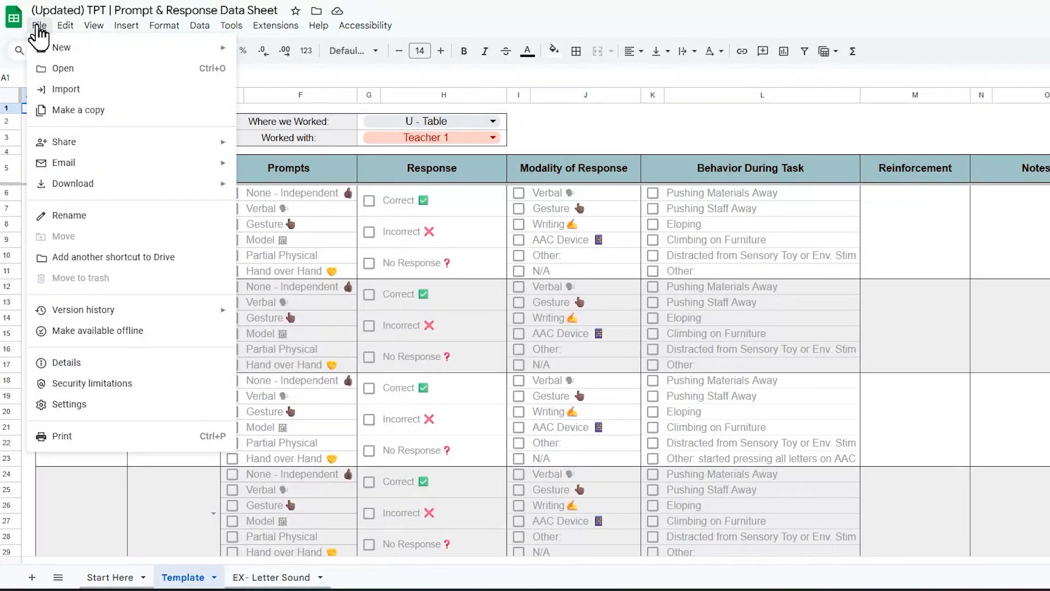
left_click(107, 112)
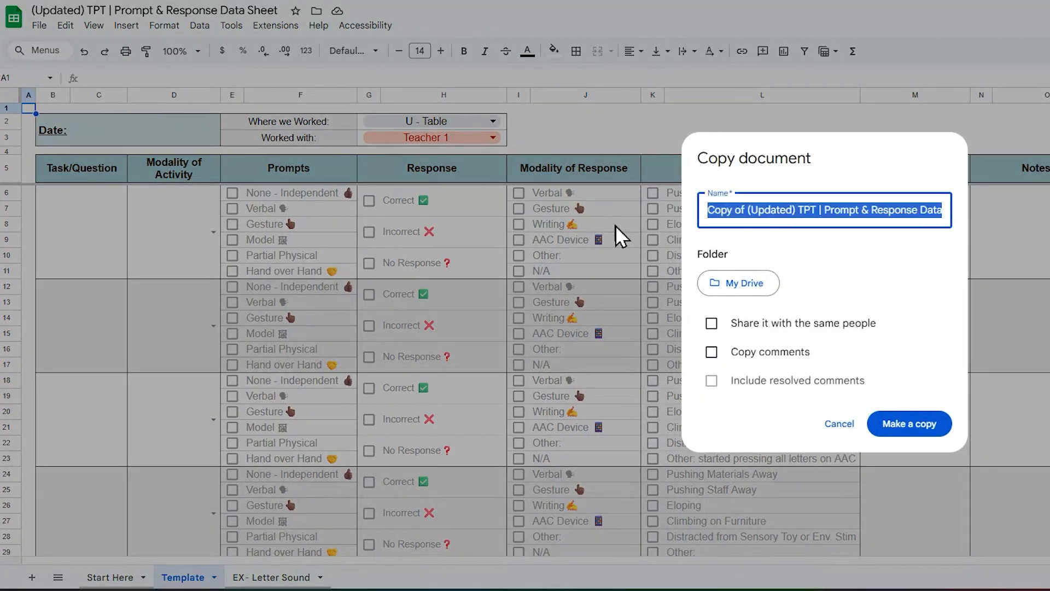
type("s id")
key("BackSpace")
key("BackSpace")
key("BackSpace")
key("BackSpace")
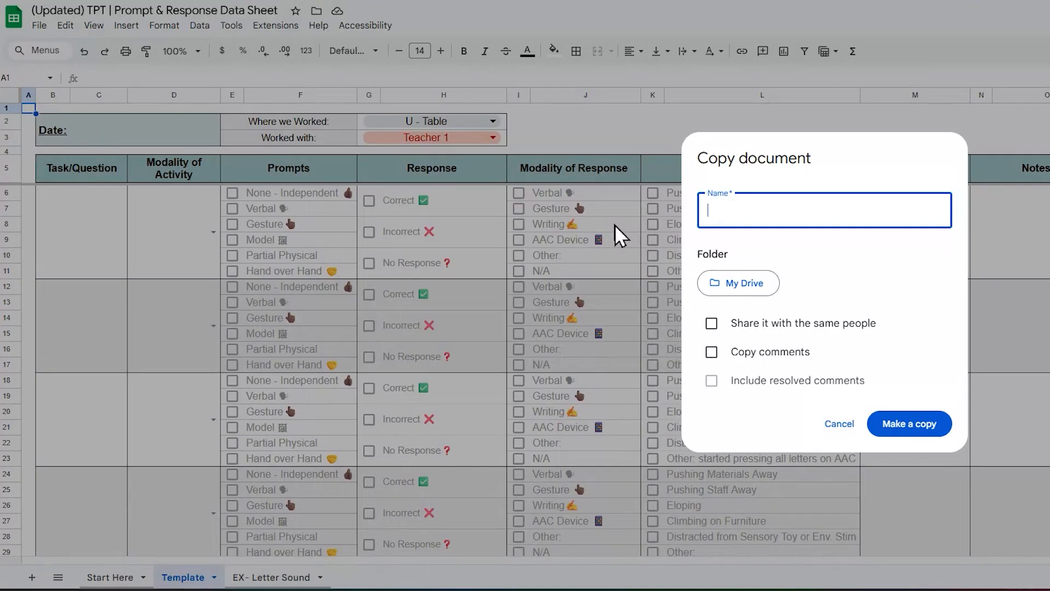
type("25-26 Prompting & Response TEMP")
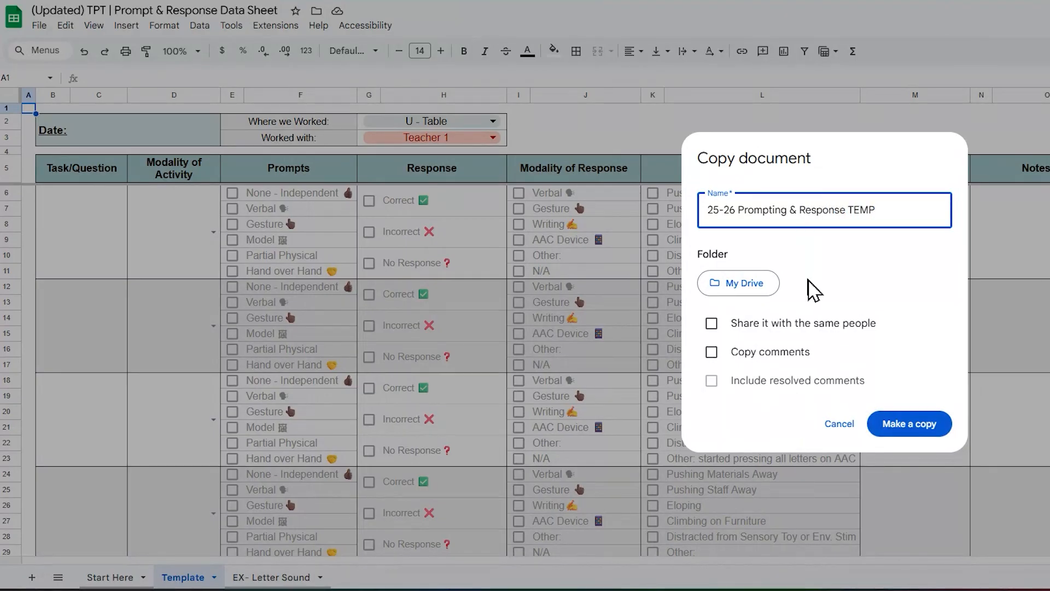
left_click(901, 430)
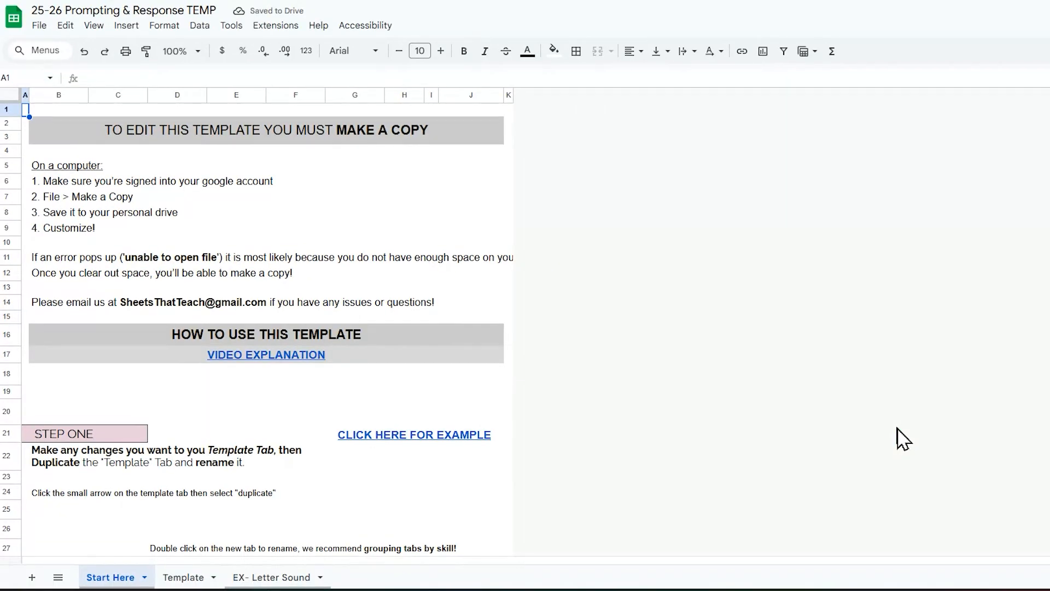
Step: Open the copy's Template sheet and inspect its prompt and behaviour cells
left_click(200, 577)
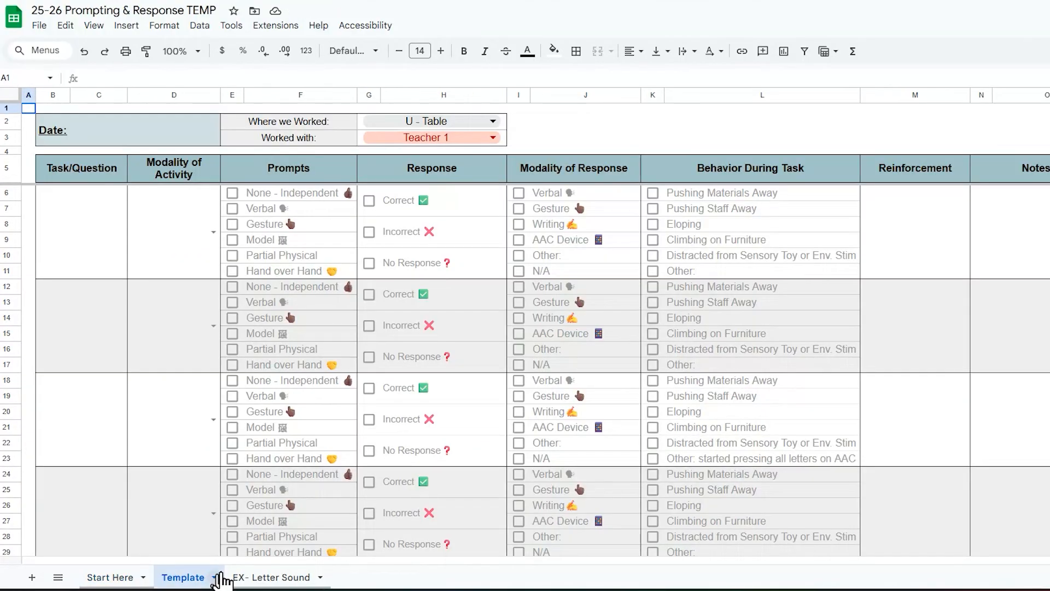
left_click(324, 198)
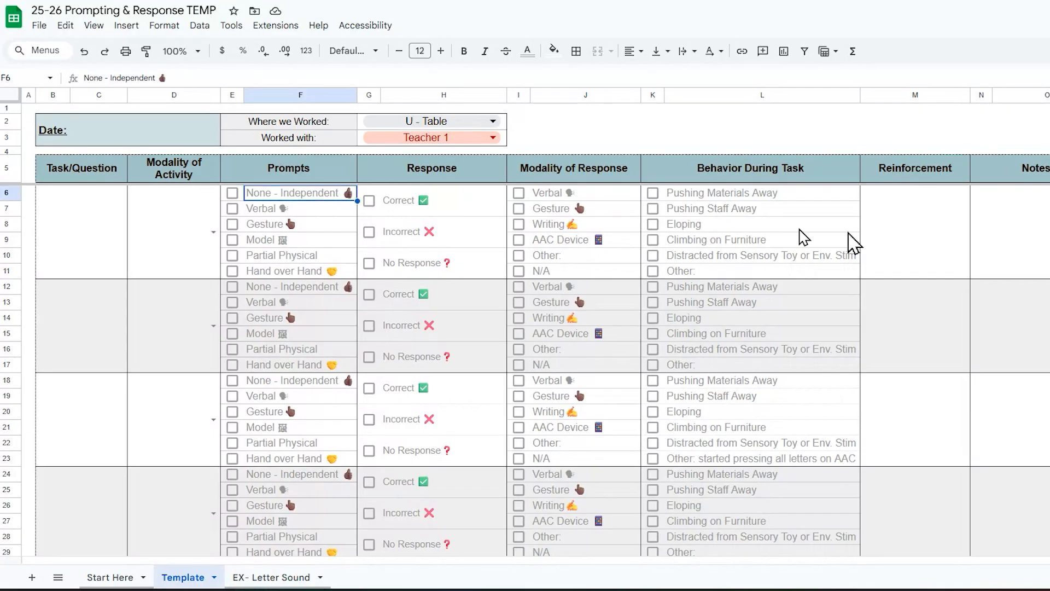
left_click(763, 271)
left_click(753, 199)
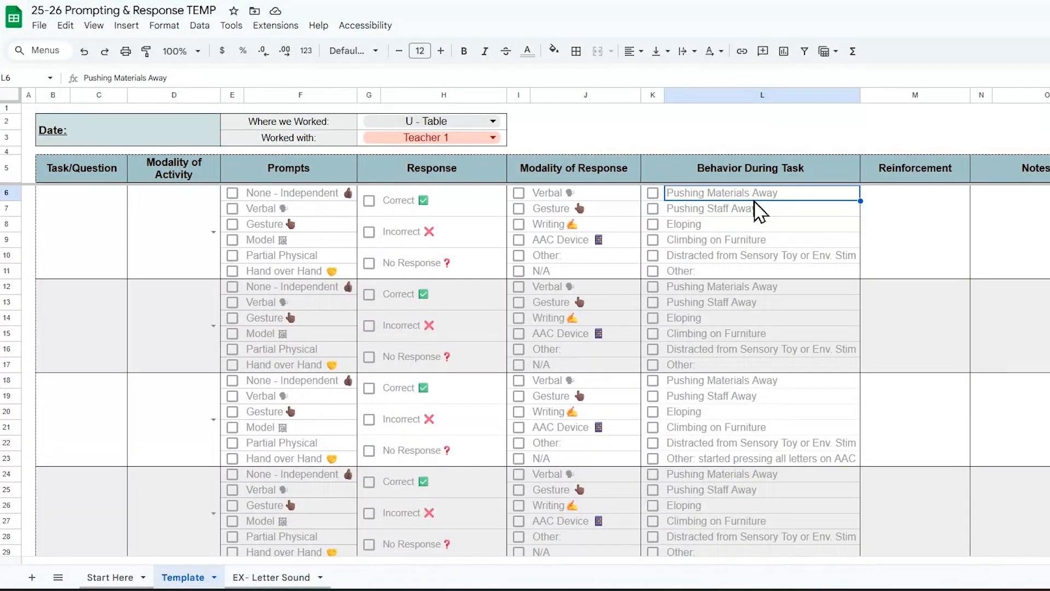
Step: Relabel the Pushing Materials Away behaviour as 'Spitting' and tick it for the first task
double_click(492, 179)
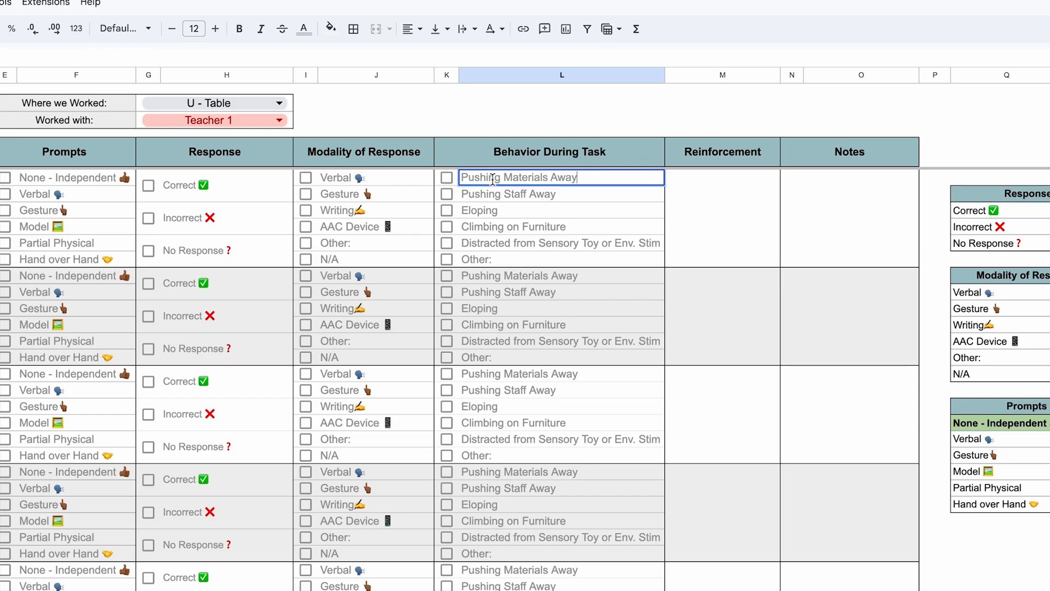
key("ctrl+a")
type("Spitting")
key("Return")
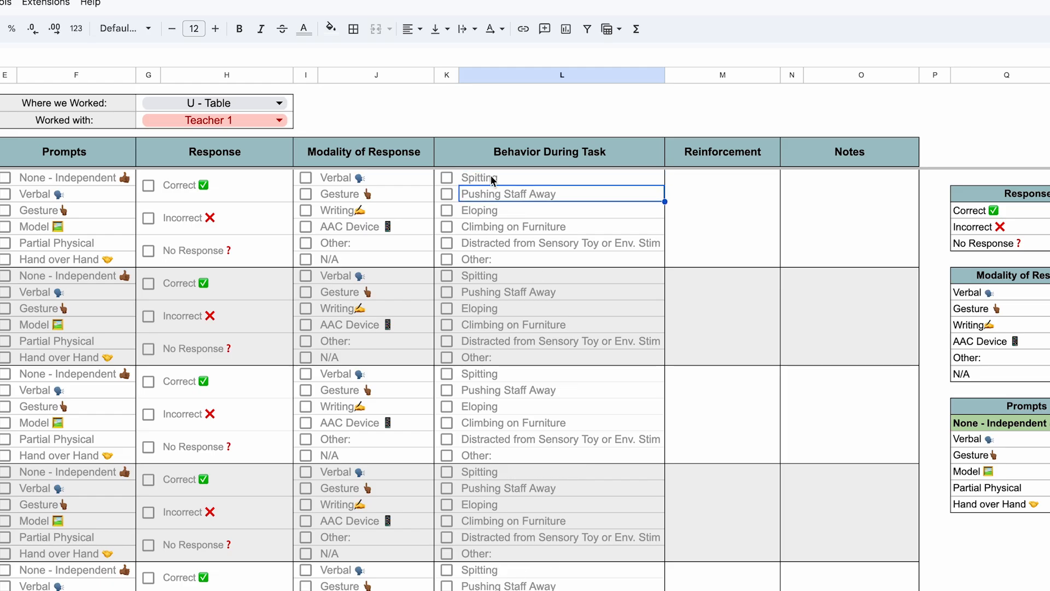
left_click(447, 178)
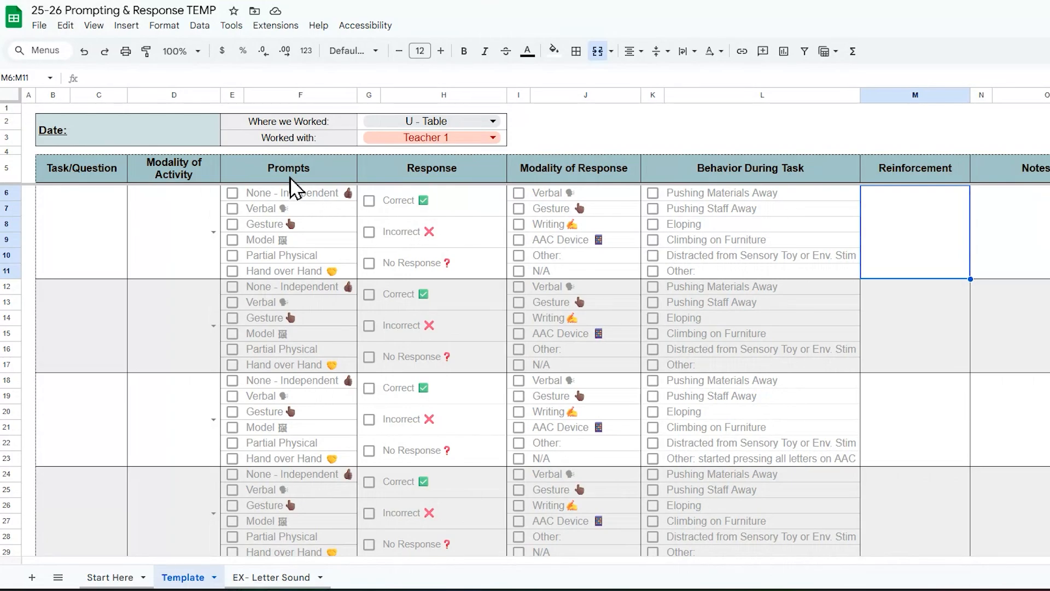
Step: Retitle the spreadsheet to the student's name followed by 'MP1 Data'
left_click(178, 10)
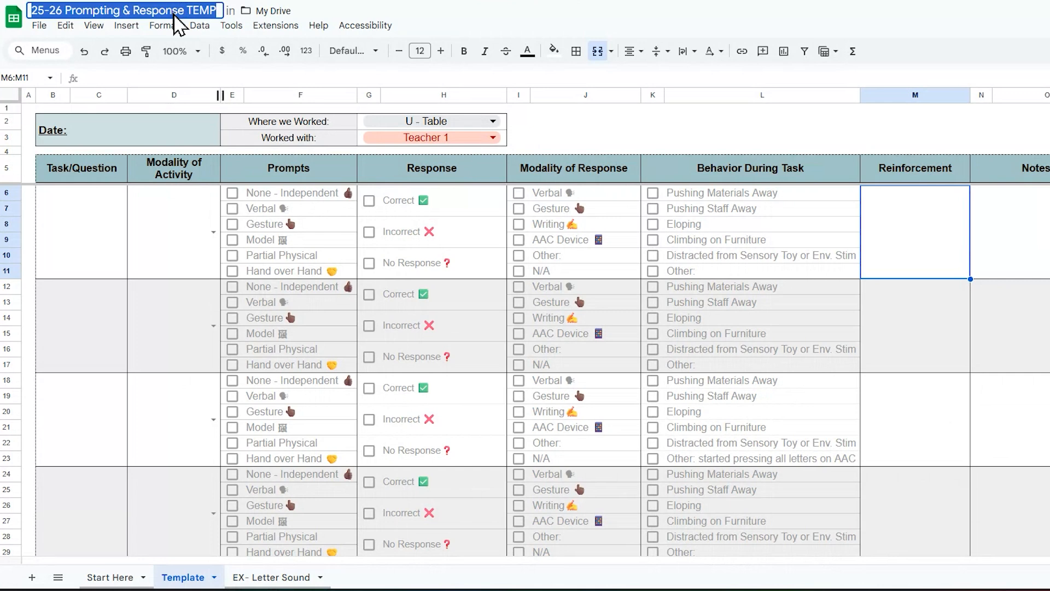
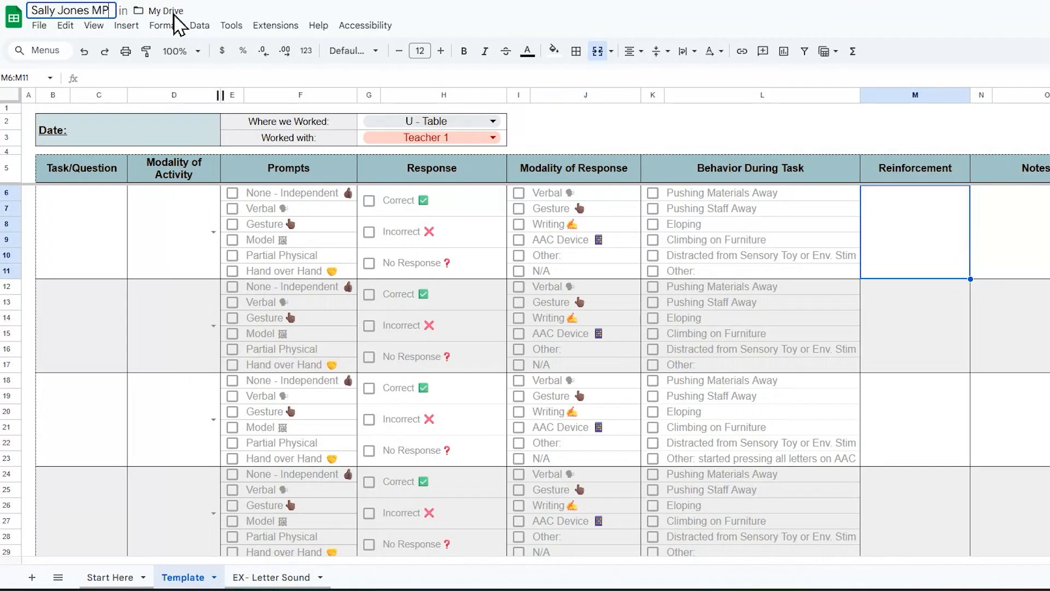
type("1 Data")
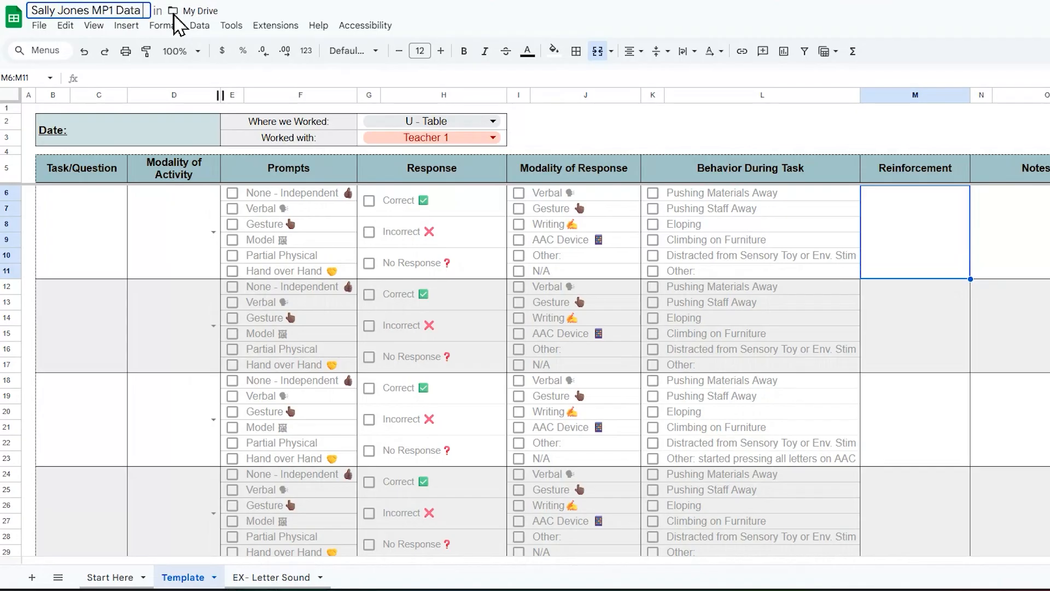
left_click(188, 278)
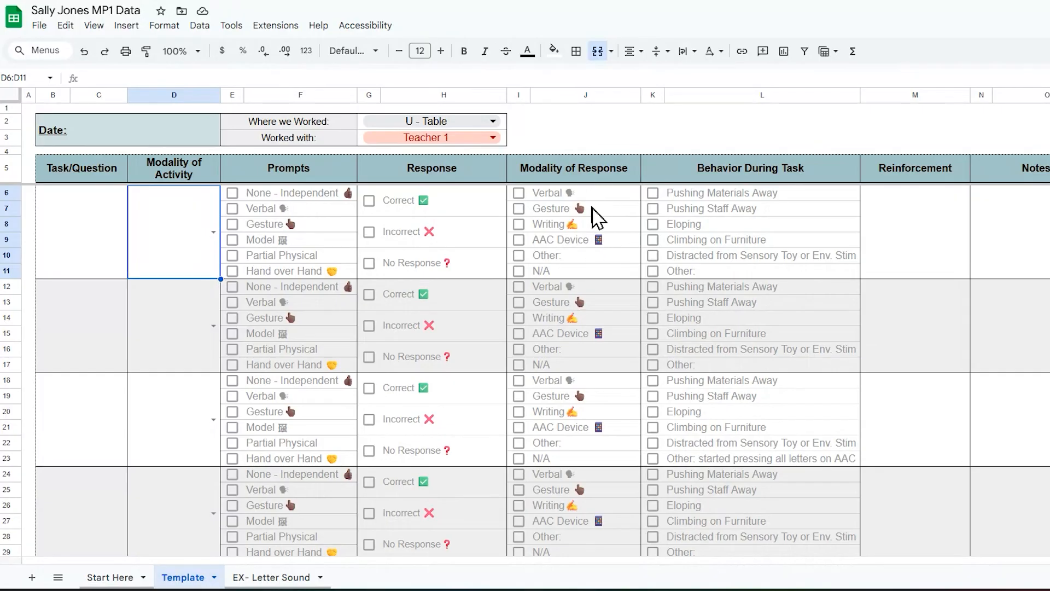
Step: Check the Writing and AAC Device cells, then edit the Where we Worked dropdown's rule
left_click(593, 229)
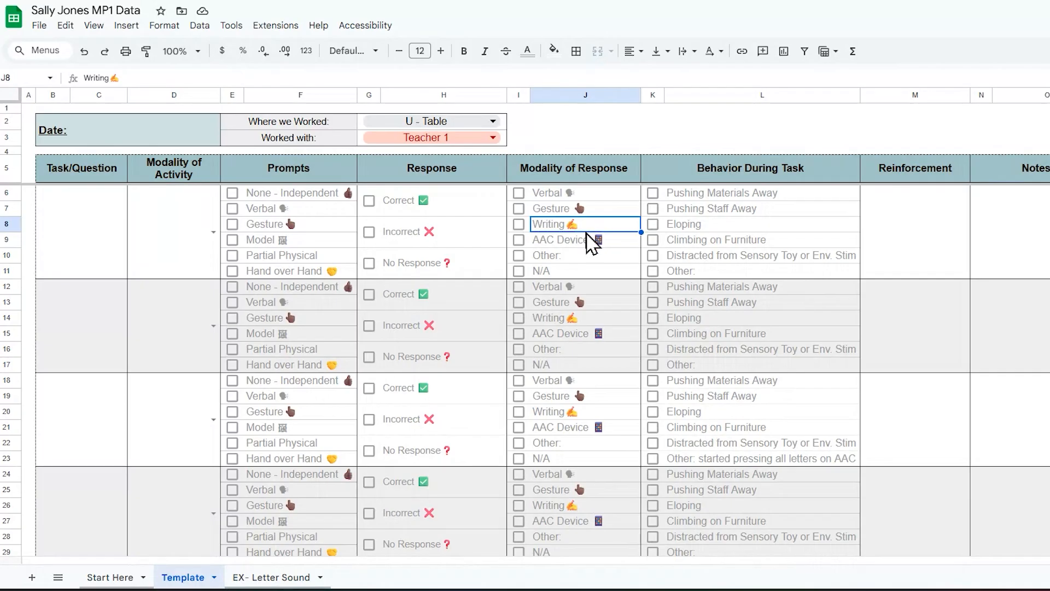
left_click(580, 244)
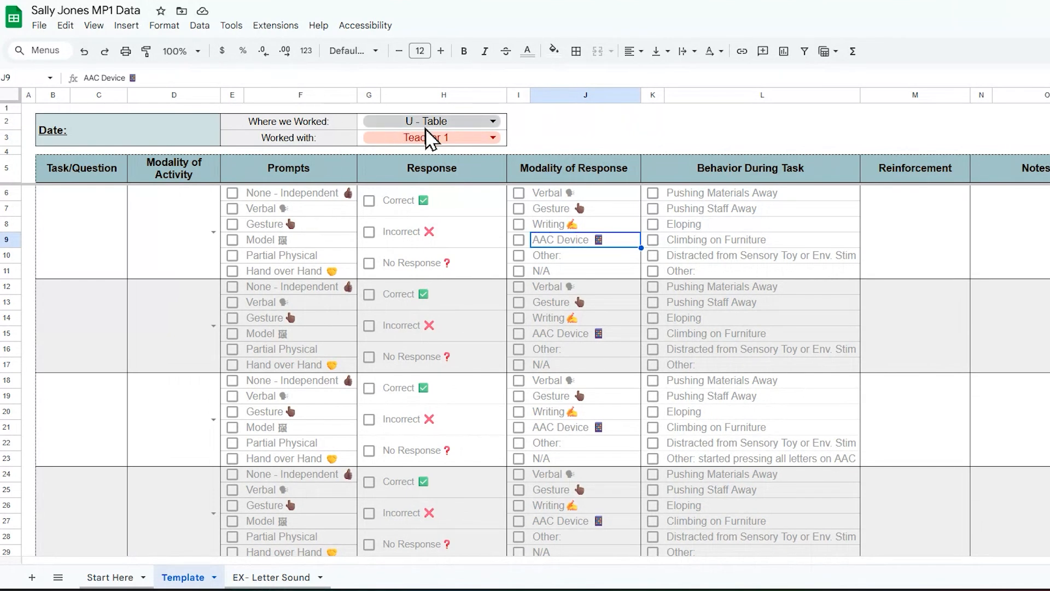
left_click(452, 121)
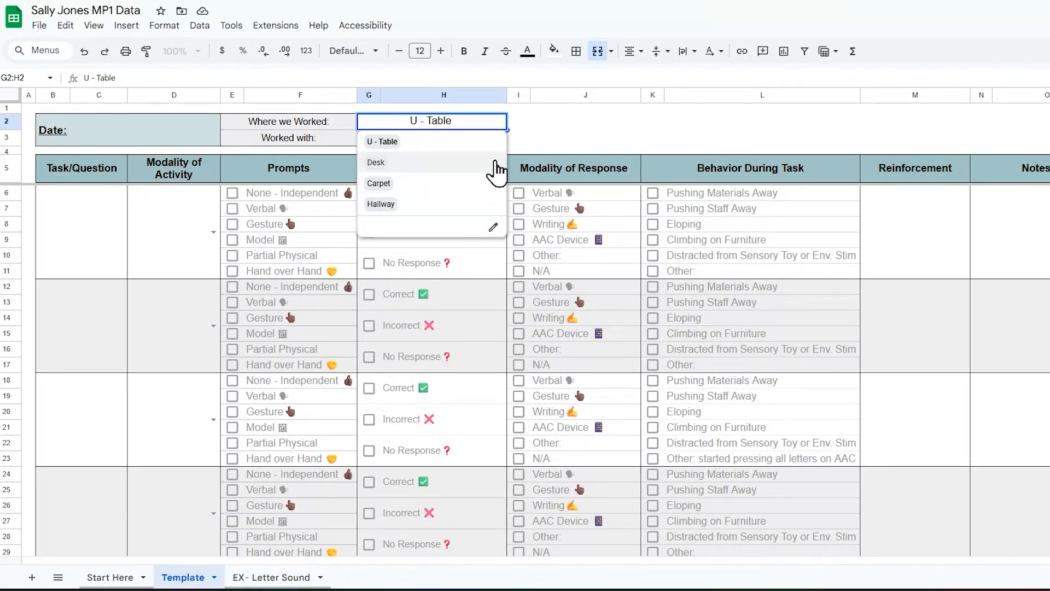
left_click(493, 230)
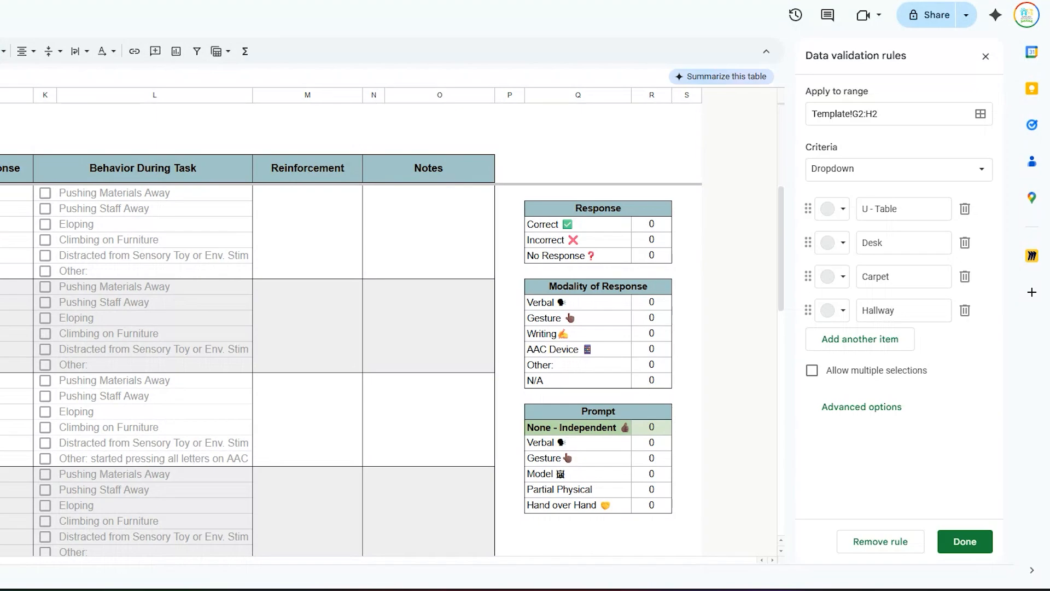
Step: Add Resource Room as a fifth Where we Worked choice, save, and close the panel
left_click(873, 339)
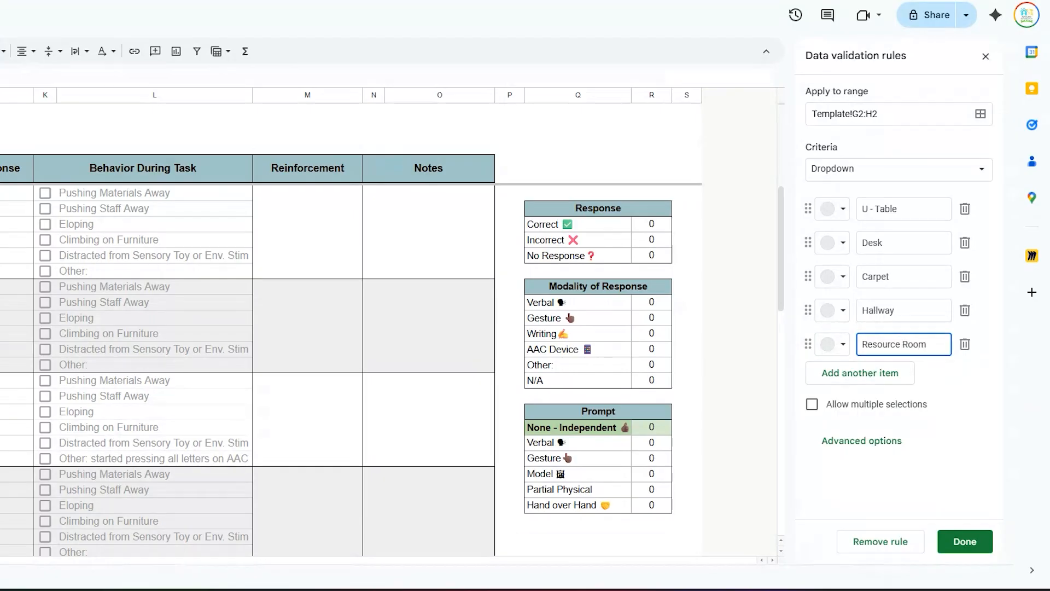
left_click(949, 541)
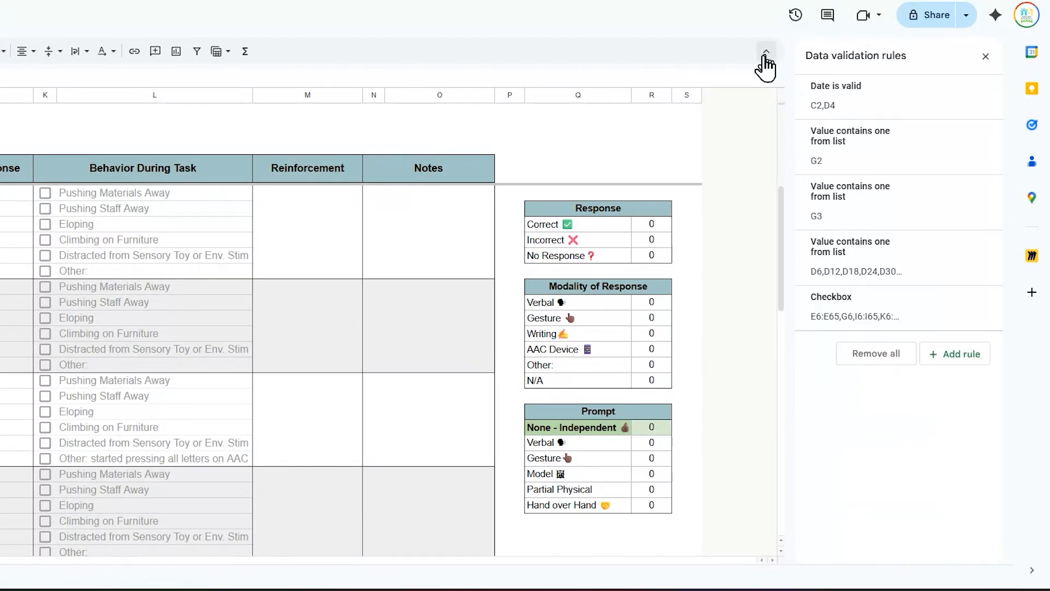
left_click(986, 56)
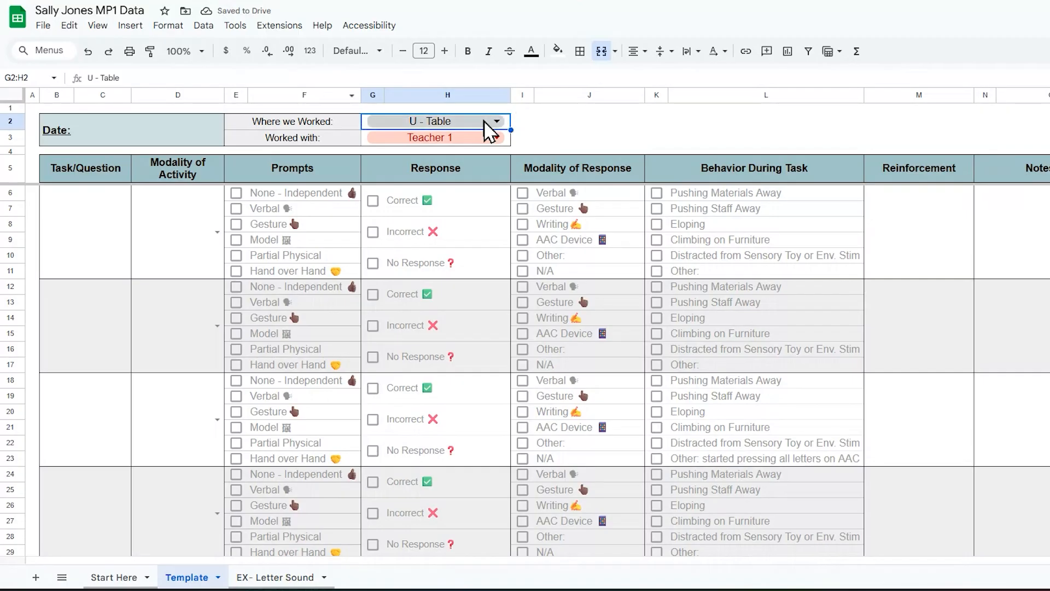
Step: Choose Resource Room for Where we Worked and leave Worked with unchanged
left_click(494, 120)
left_click(480, 226)
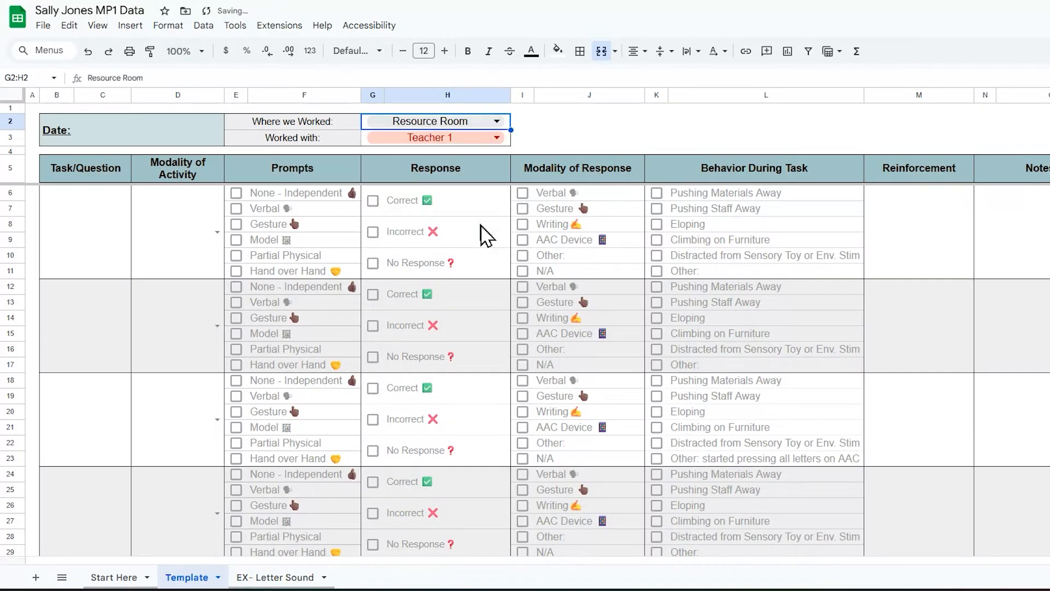
left_click(473, 138)
left_click(472, 139)
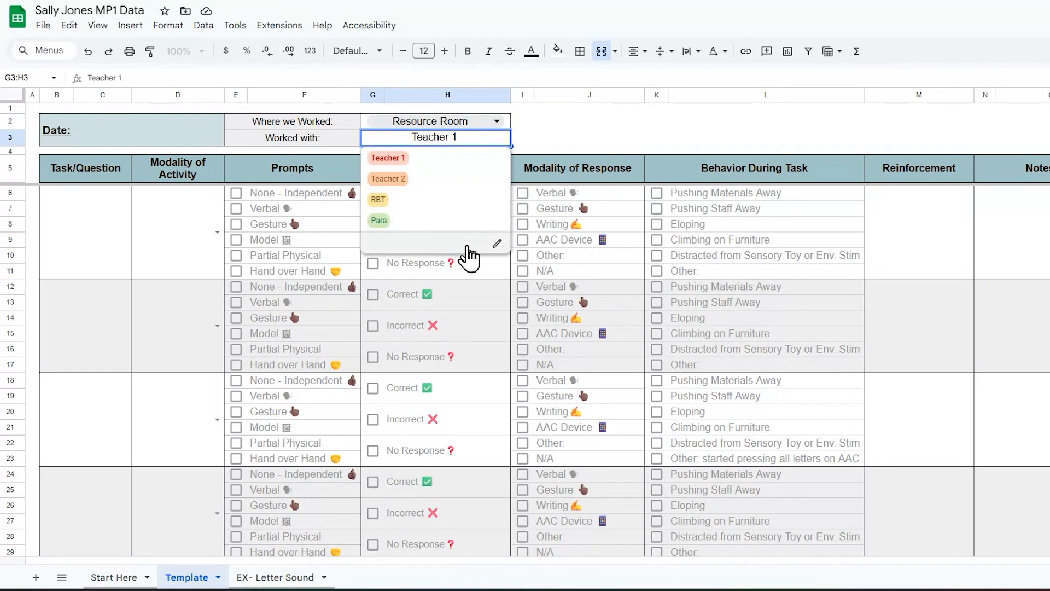
key("Escape")
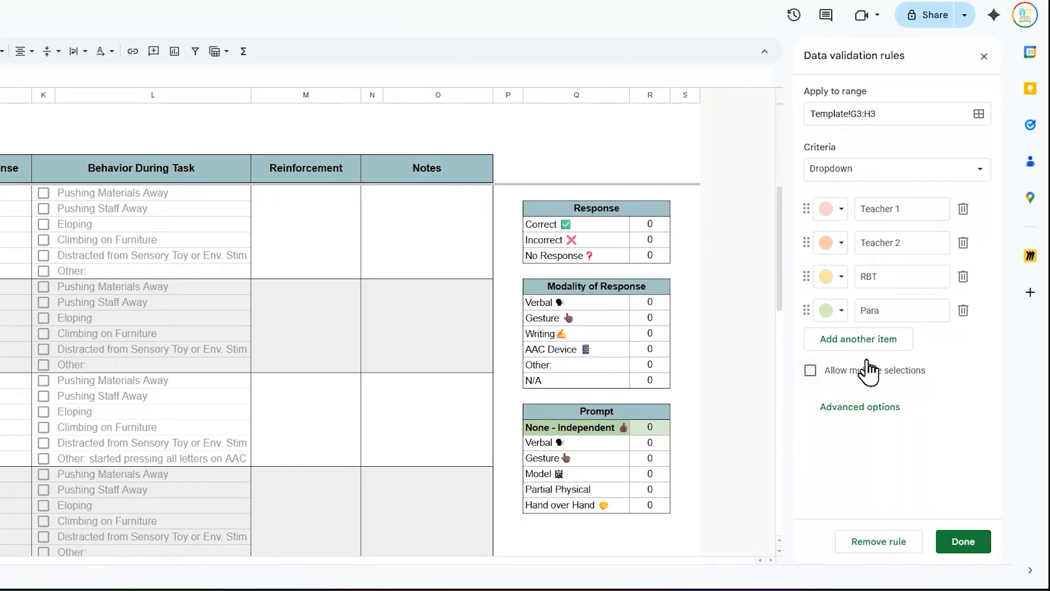
Step: Review the Teacher 1 validation rule without changes, then open the Date calendar
left_click(830, 212)
left_click(928, 201)
left_click(967, 546)
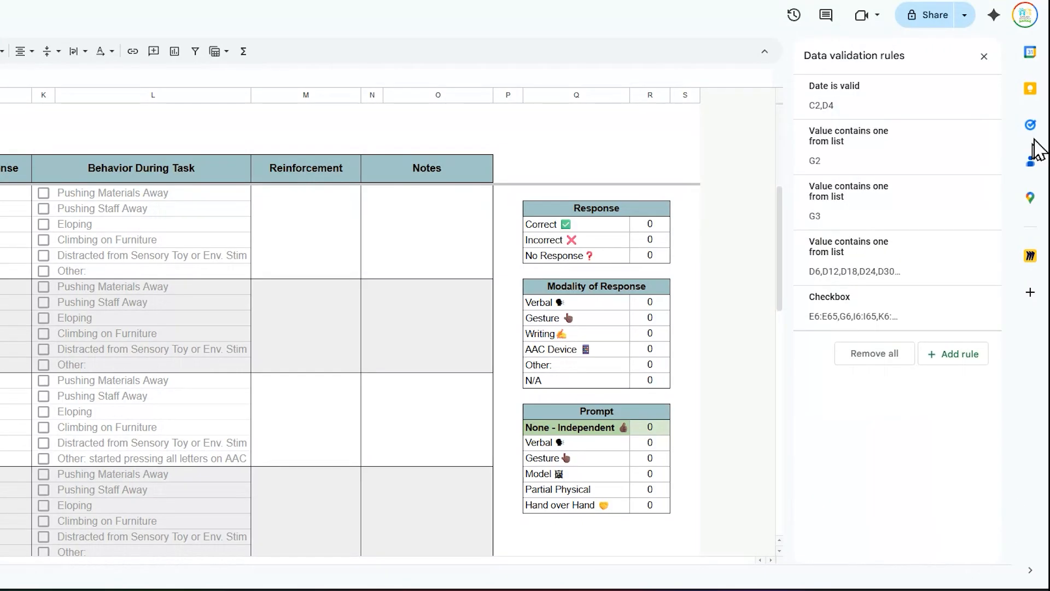
left_click(984, 57)
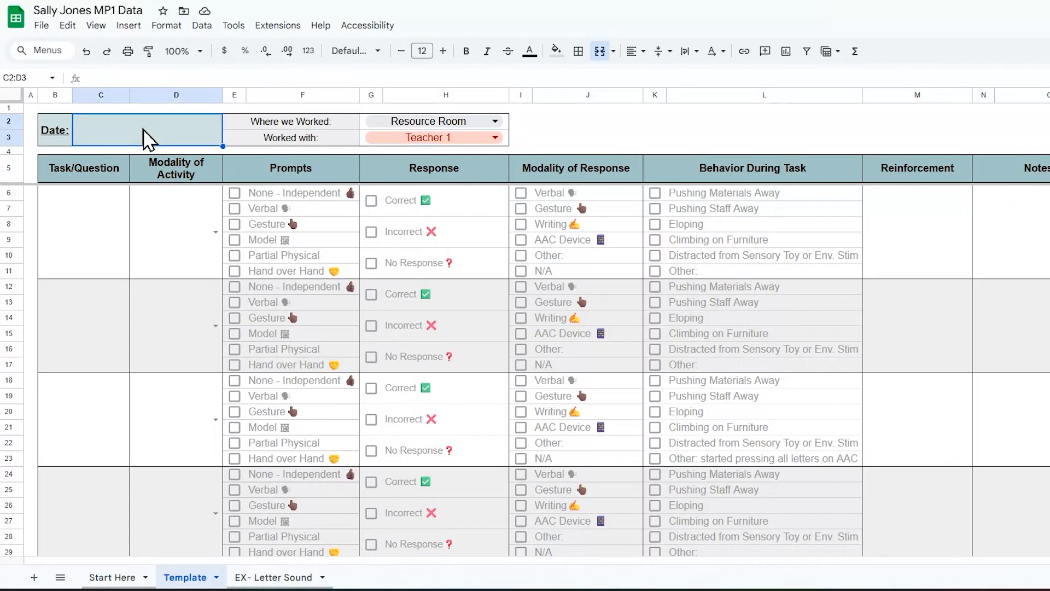
double_click(145, 135)
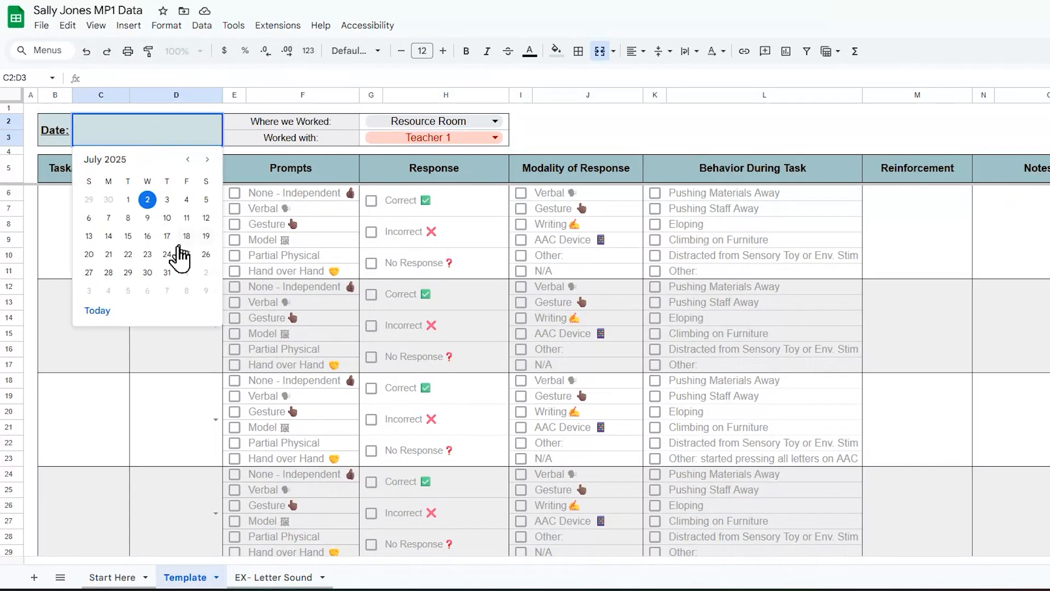
Step: Set the session Date to July 28 and show task one's activity modality choices
left_click(114, 271)
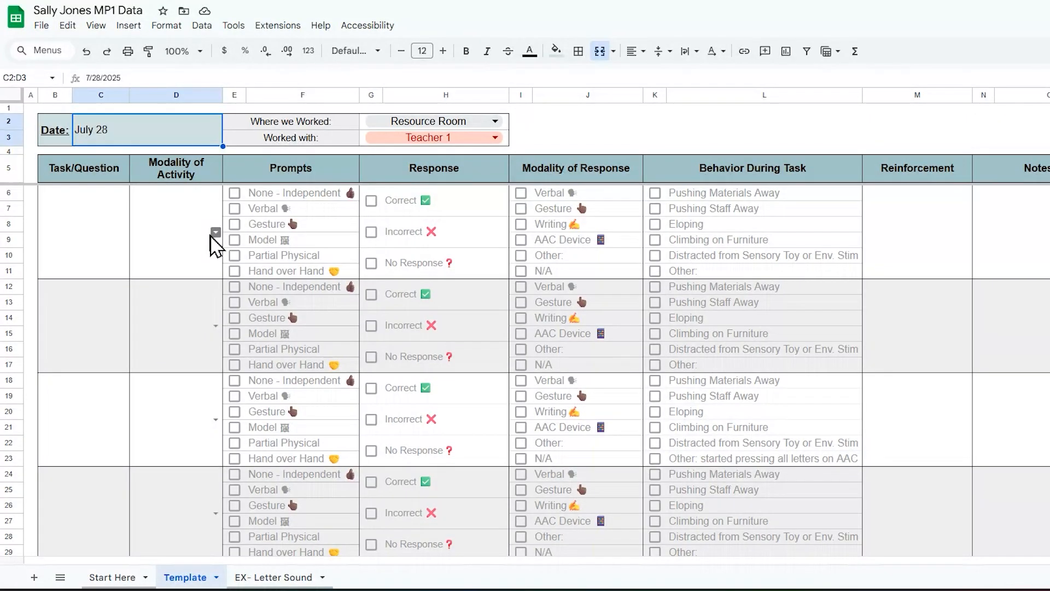
left_click(216, 234)
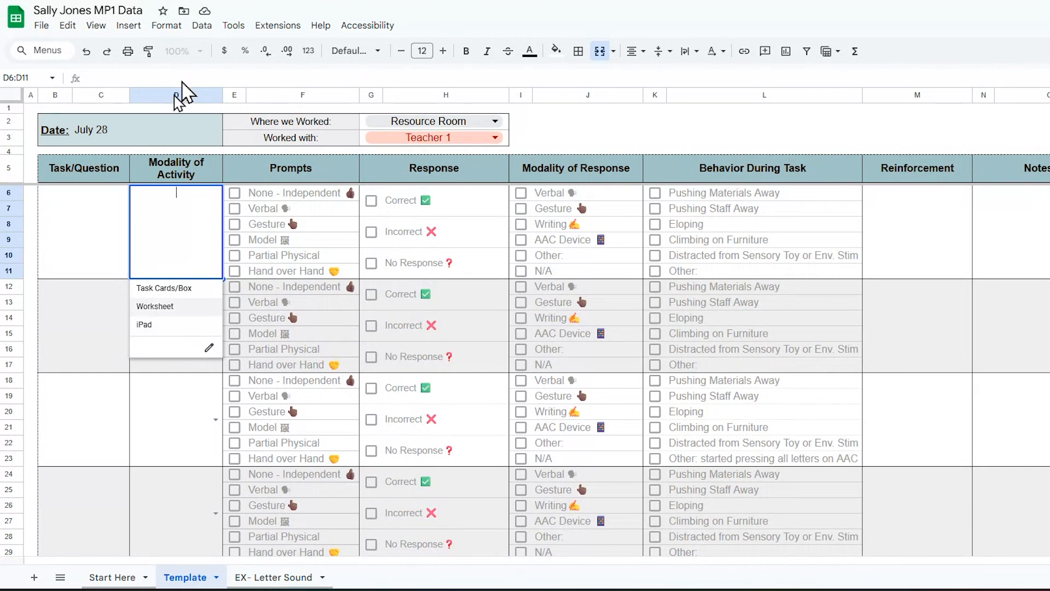
left_click(166, 489)
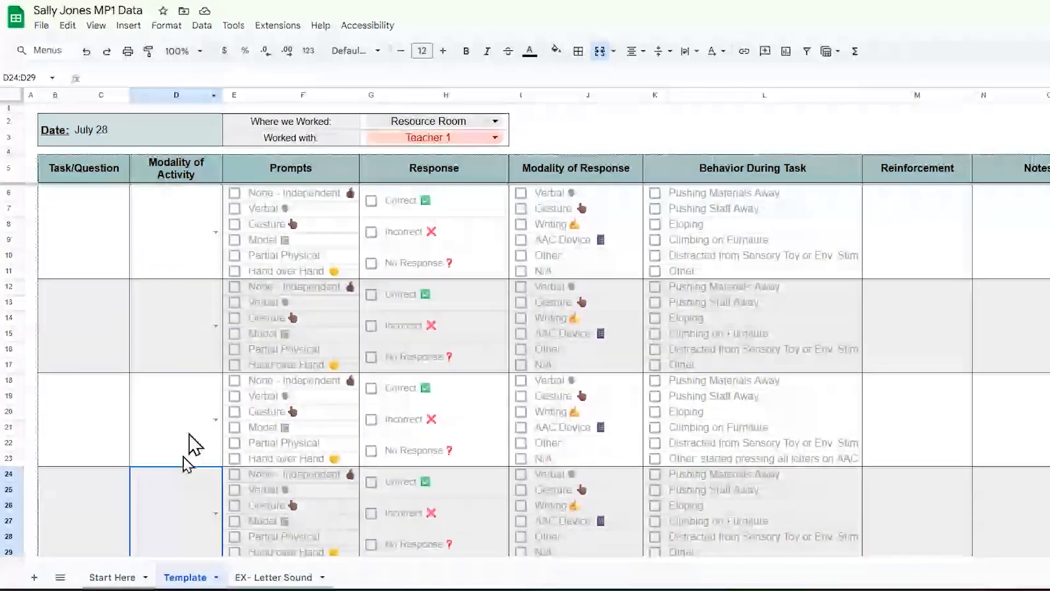
left_click(169, 97)
right_click(162, 96)
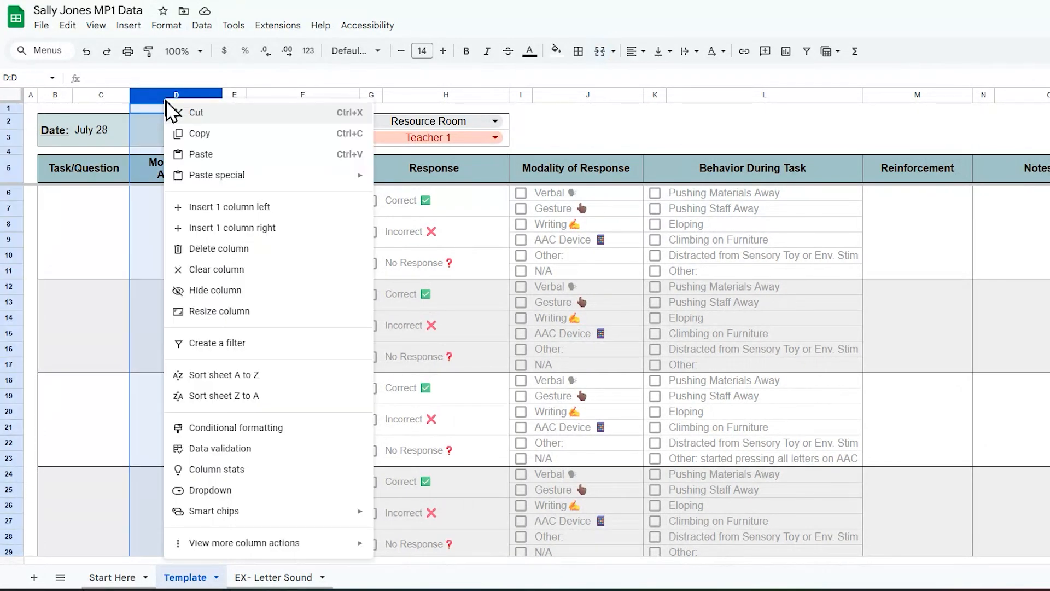
left_click(235, 291)
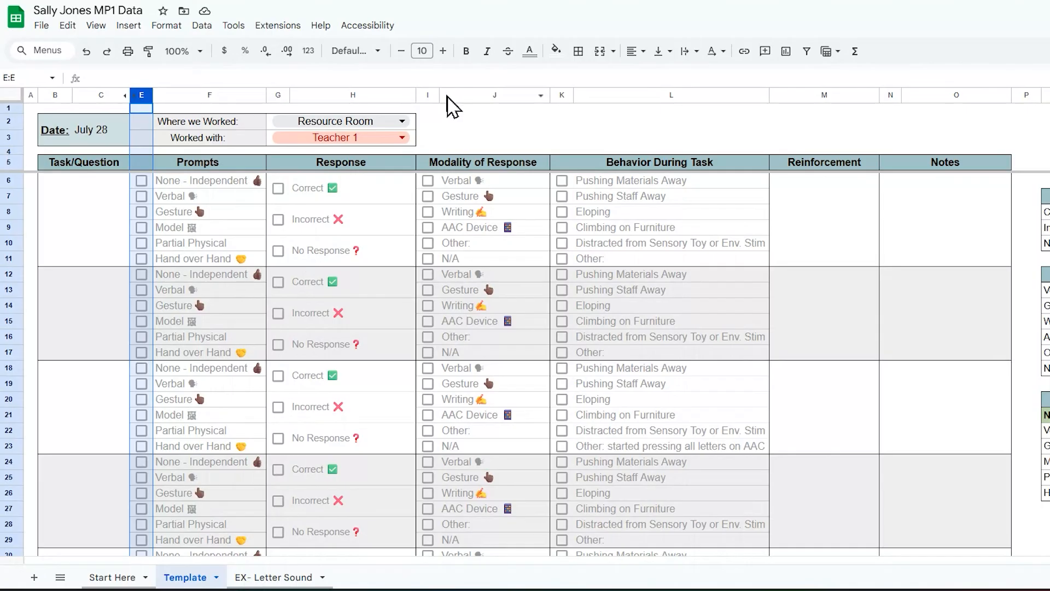
left_click(428, 95)
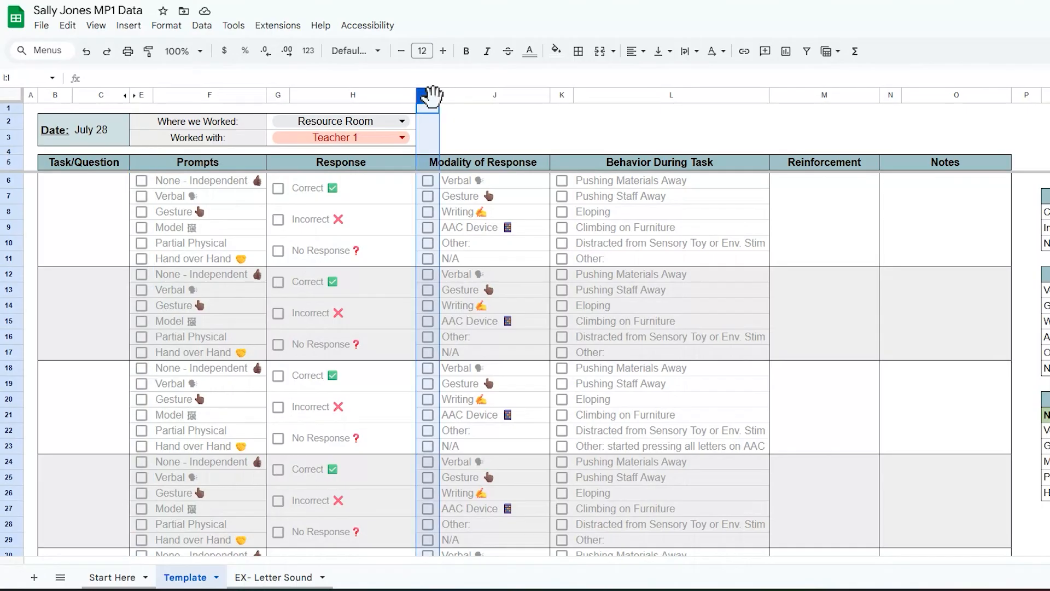
key("shift+Right")
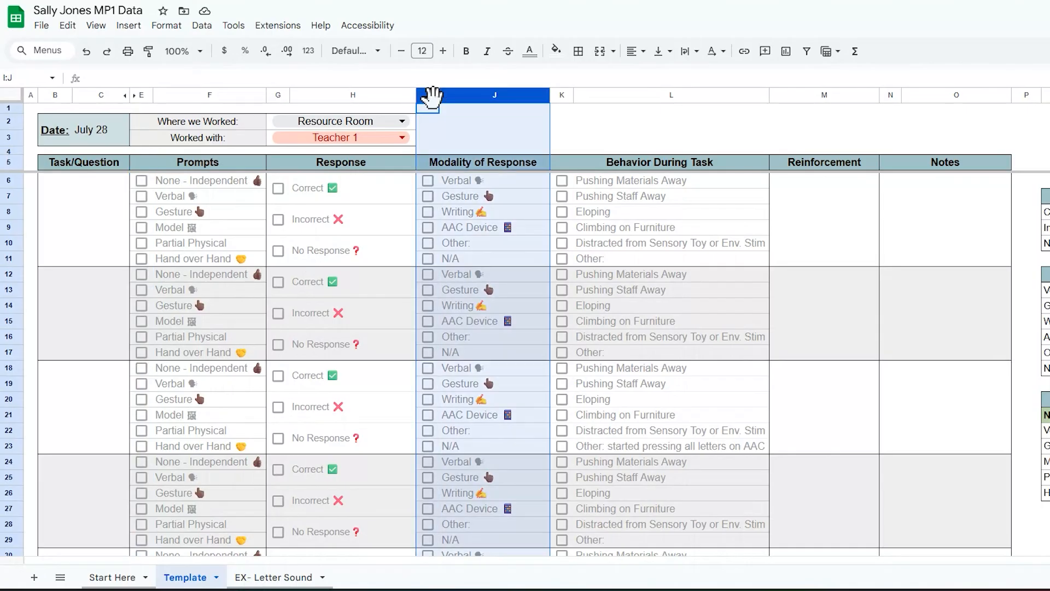
right_click(459, 97)
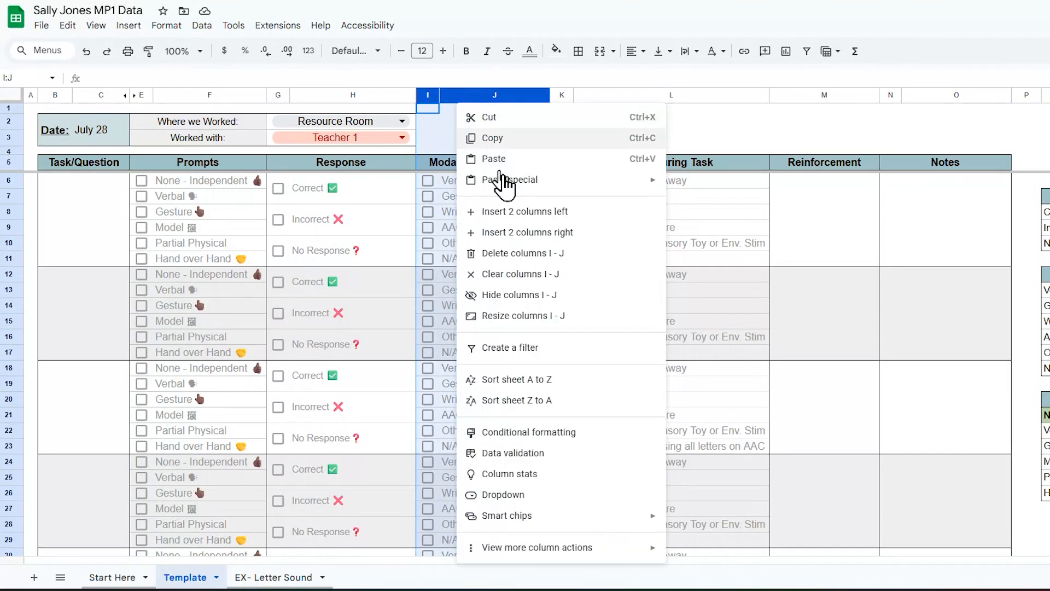
left_click(620, 298)
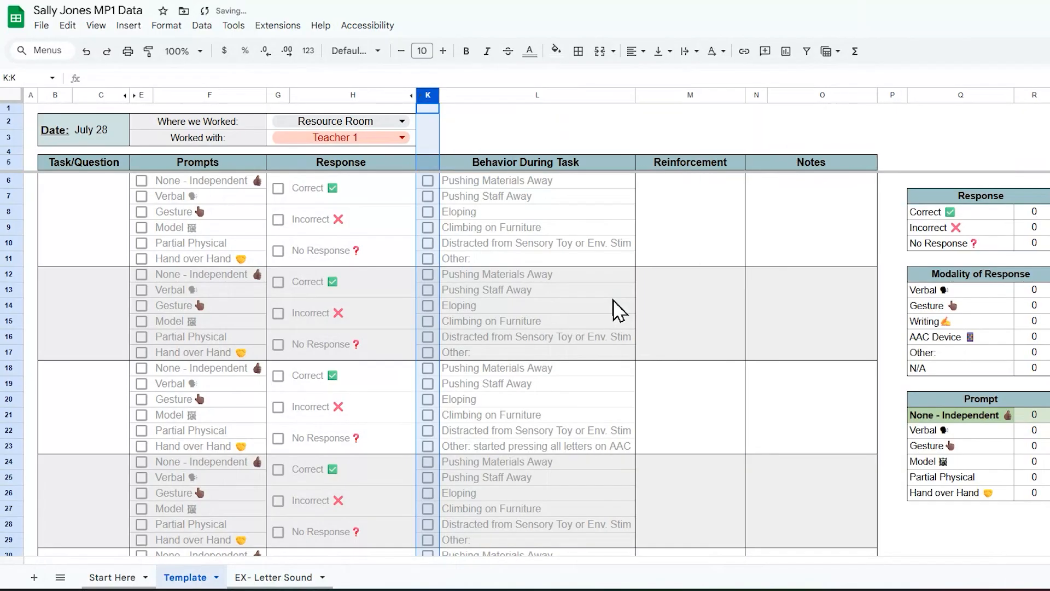
key("ctrl+z")
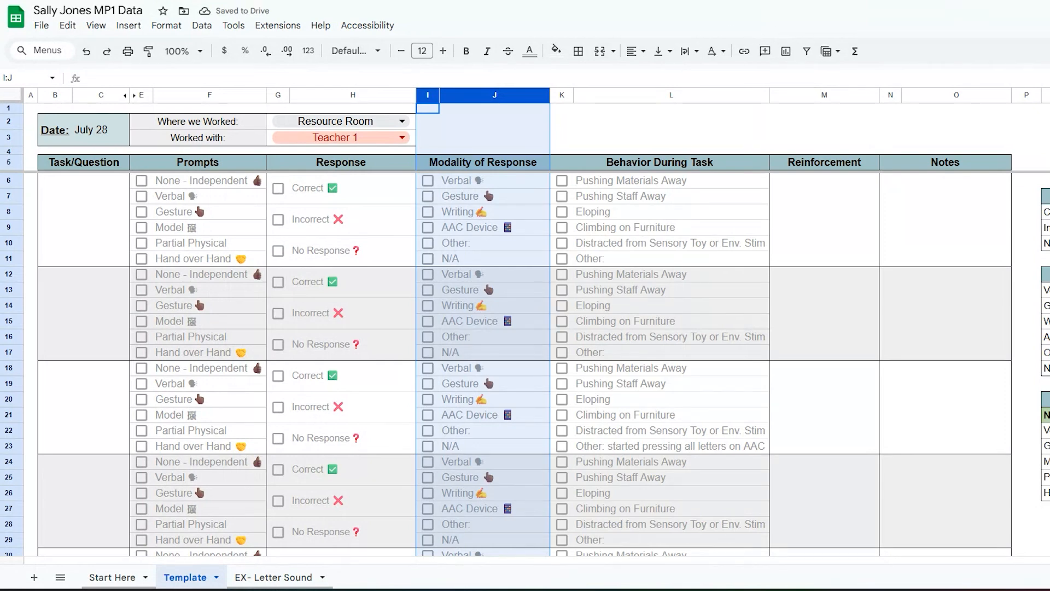
left_click(1048, 122)
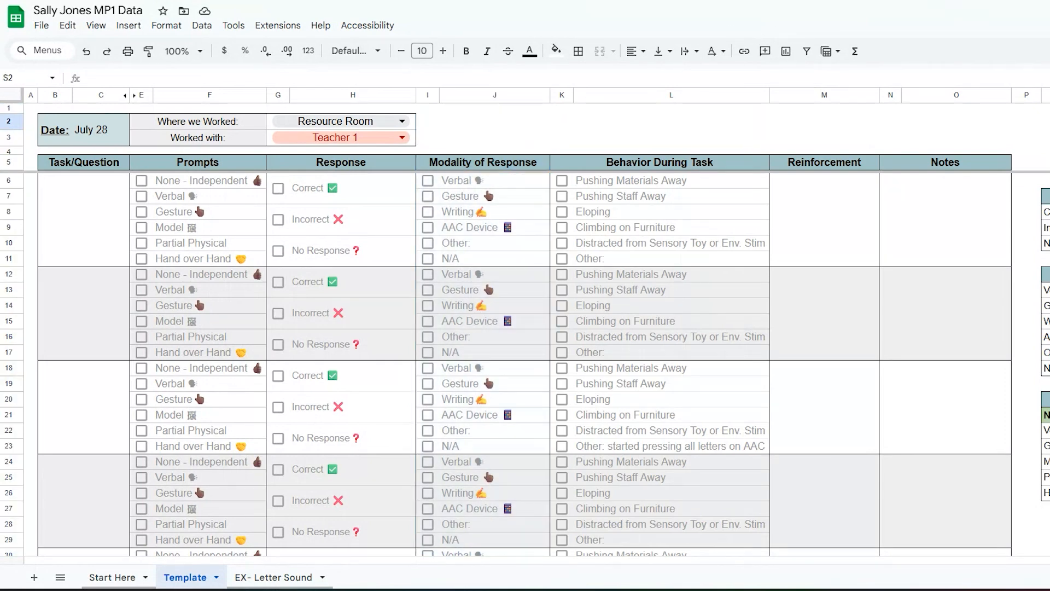
left_click(839, 235)
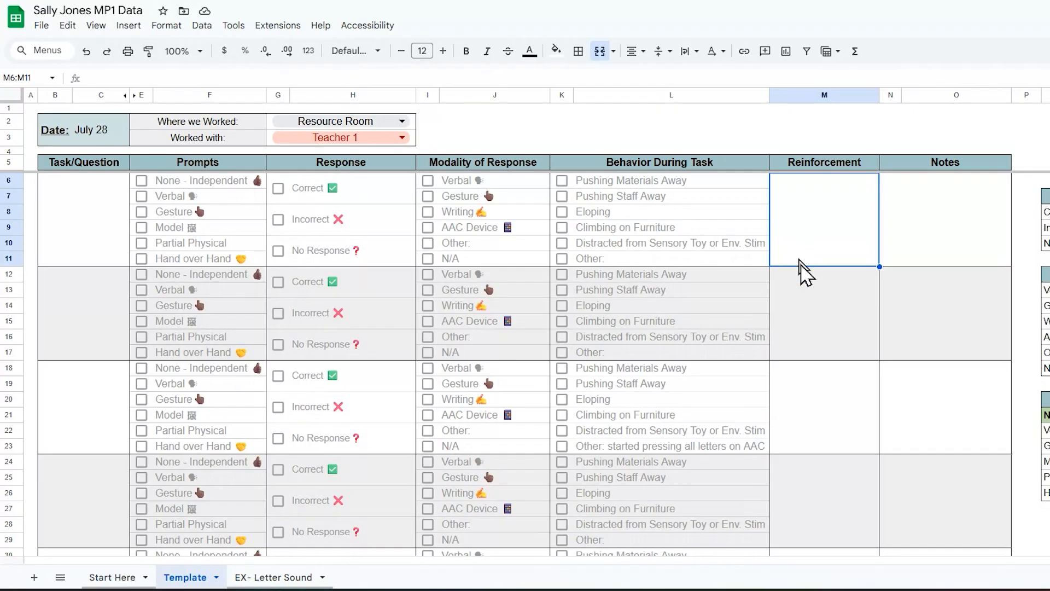
left_click(819, 330)
left_click(823, 239)
left_click(845, 352)
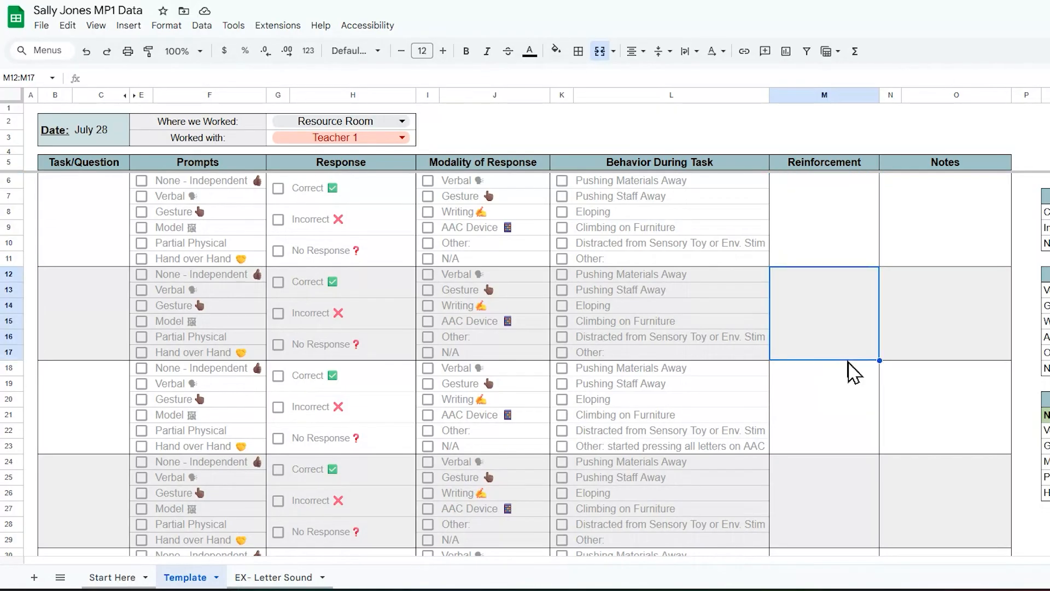
left_click(850, 391)
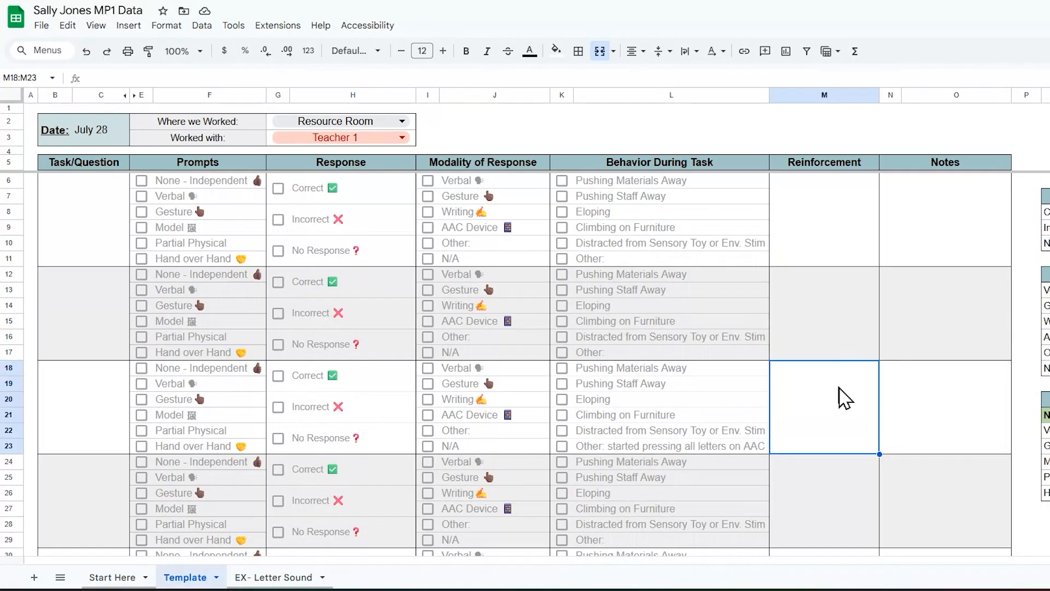
left_click(955, 217)
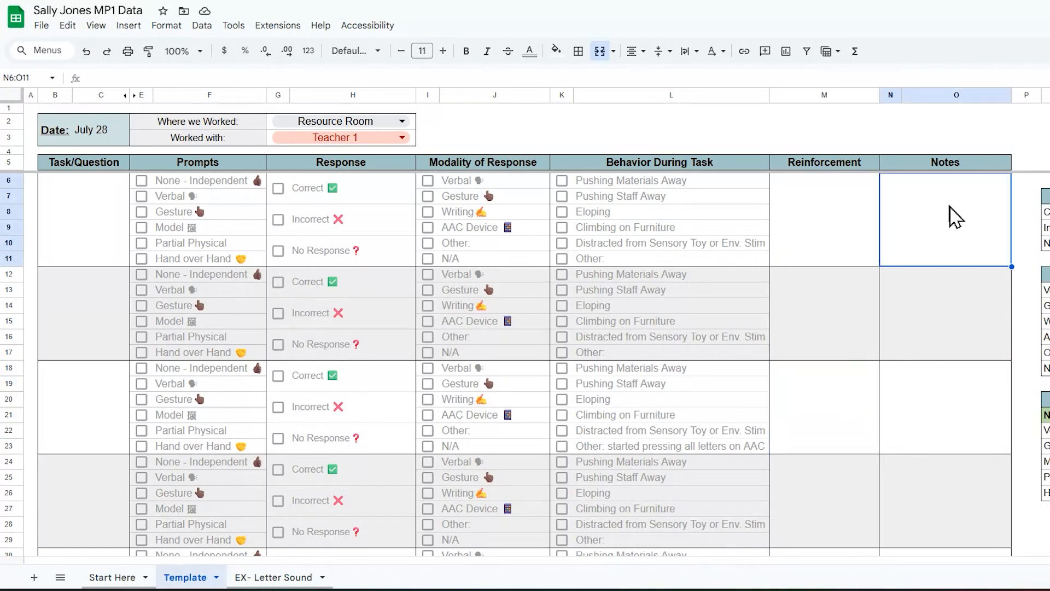
left_click_drag(801, 172, 801, 100)
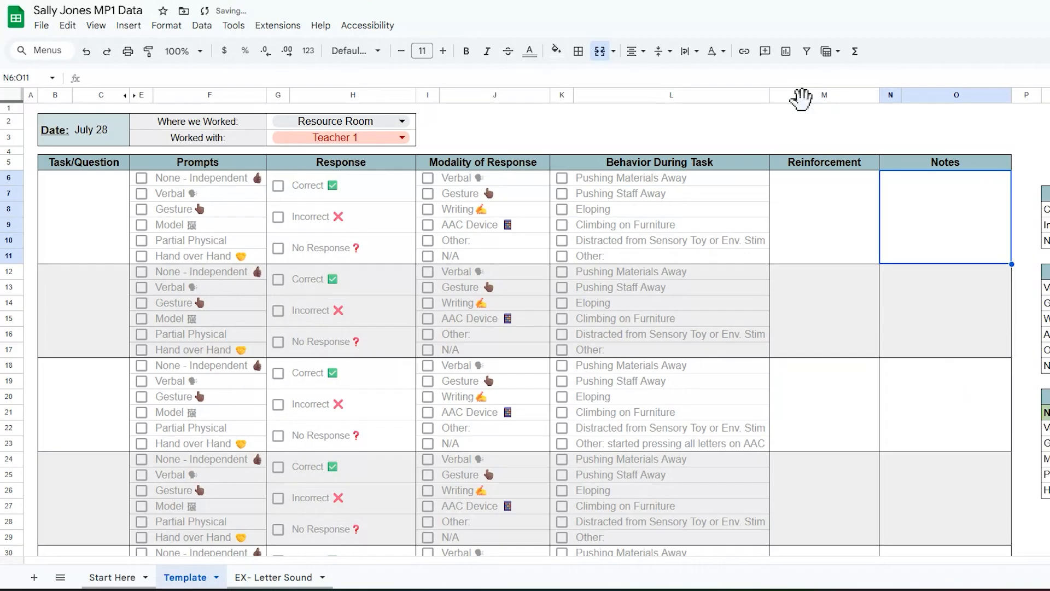
left_click(800, 92)
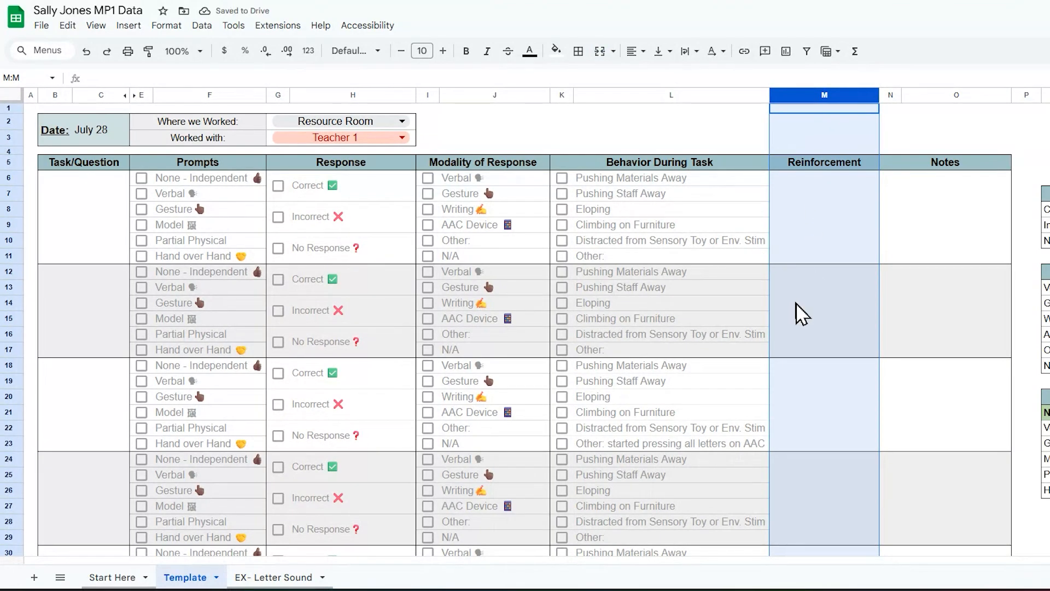
right_click(828, 211)
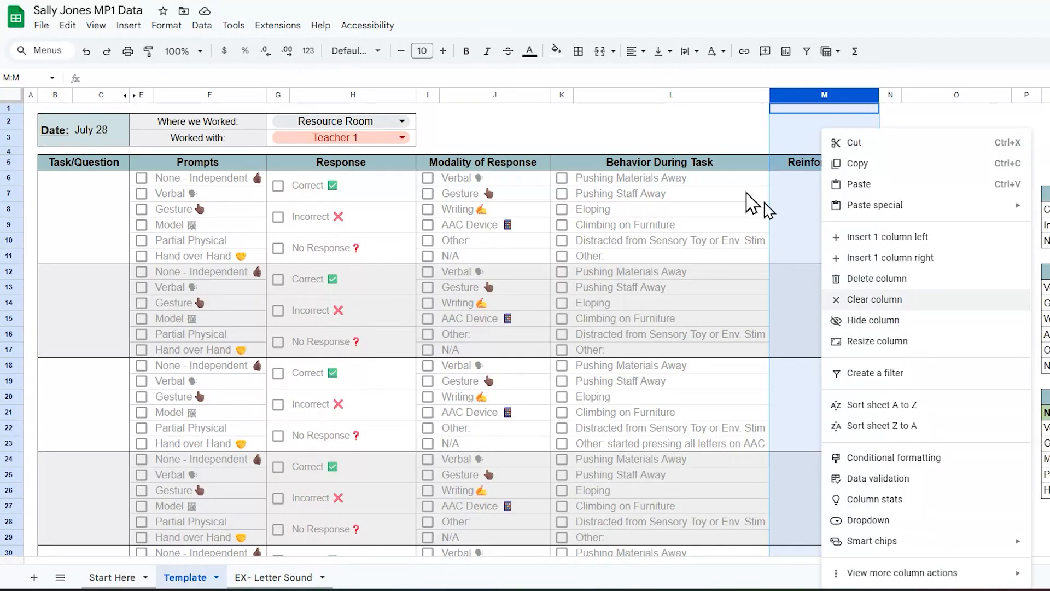
left_click(619, 121)
left_click(134, 96)
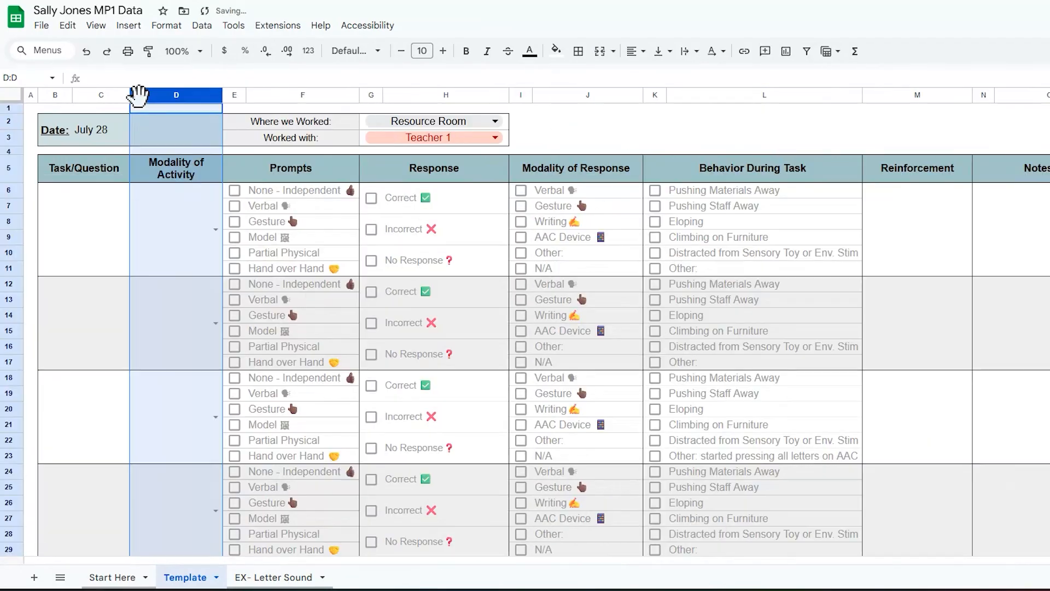
left_click(971, 305)
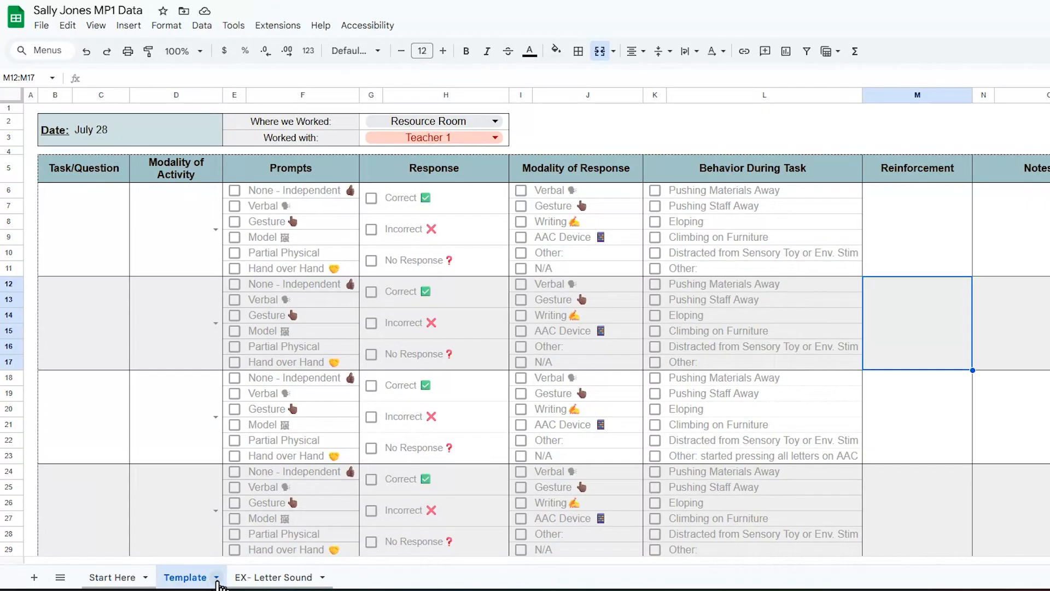
Step: Glance at the EX- Letter Sound sheet, then return to the Template sheet
left_click(273, 577)
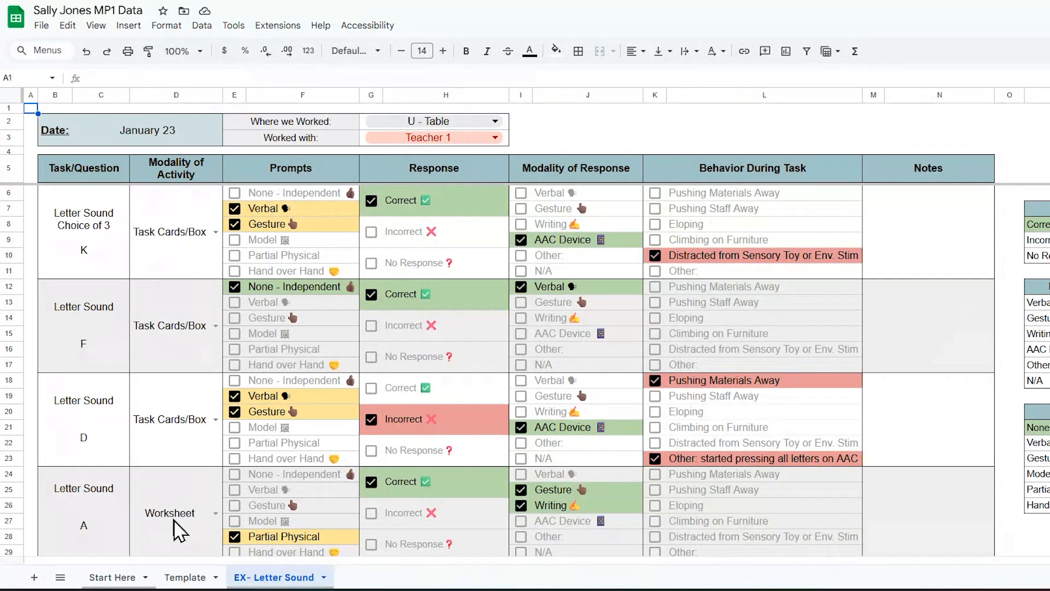
left_click(205, 577)
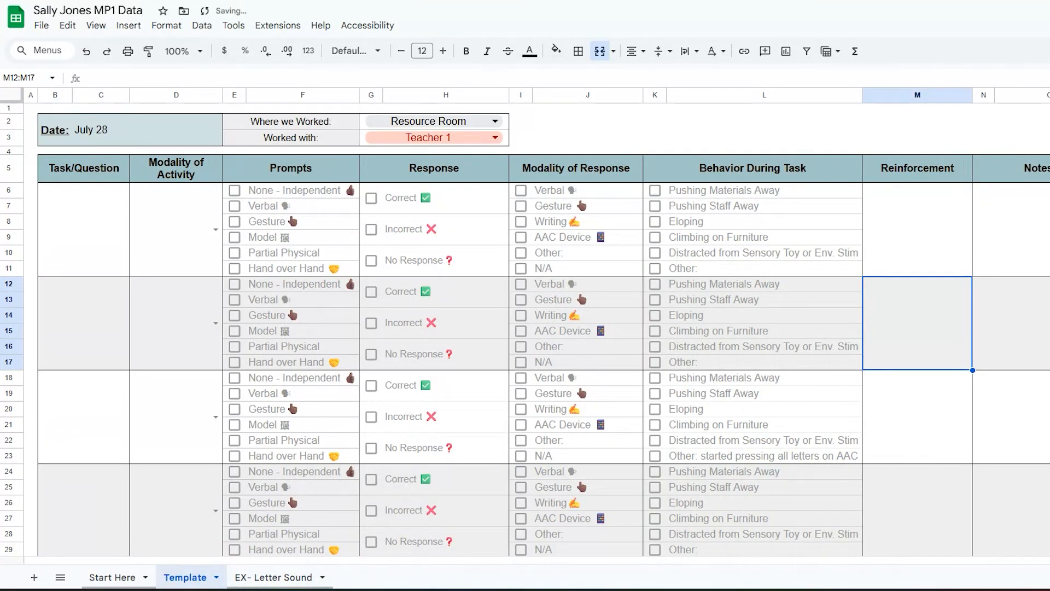
left_click_drag(1049, 206, 1049, 345)
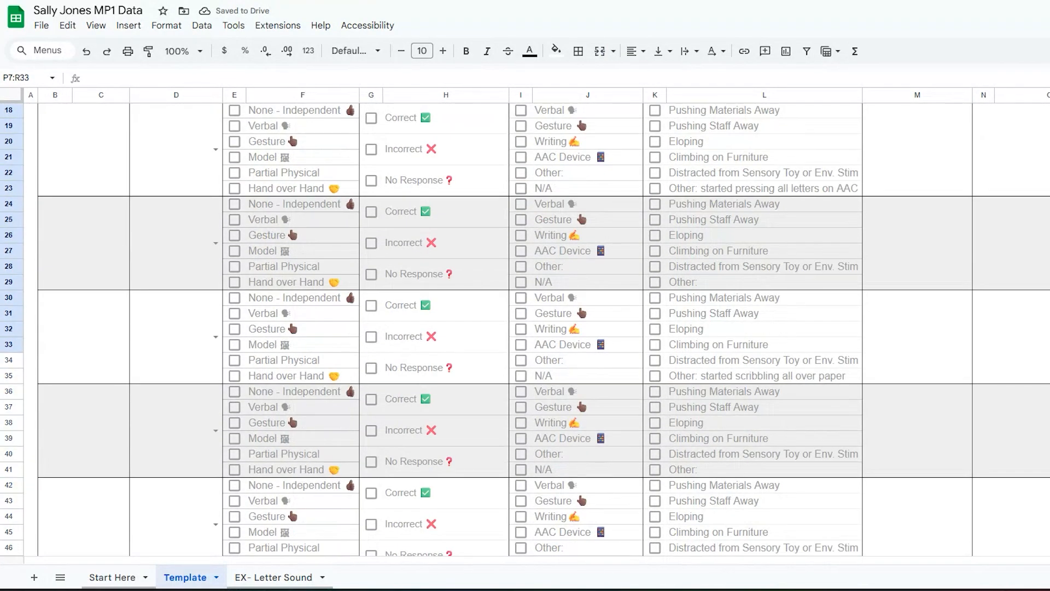
scroll(525, 328, "up", 5)
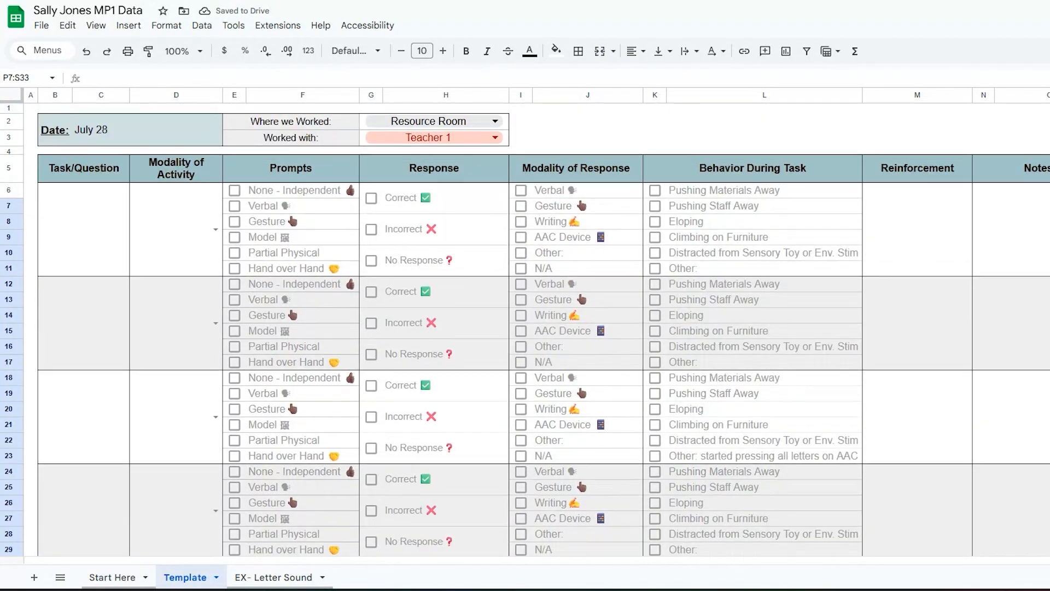
Step: Bring up the Template tab's options menu, checking the spreadsheet's name along the way
left_click(218, 578)
mouse_move(252, 403)
left_click(103, 286)
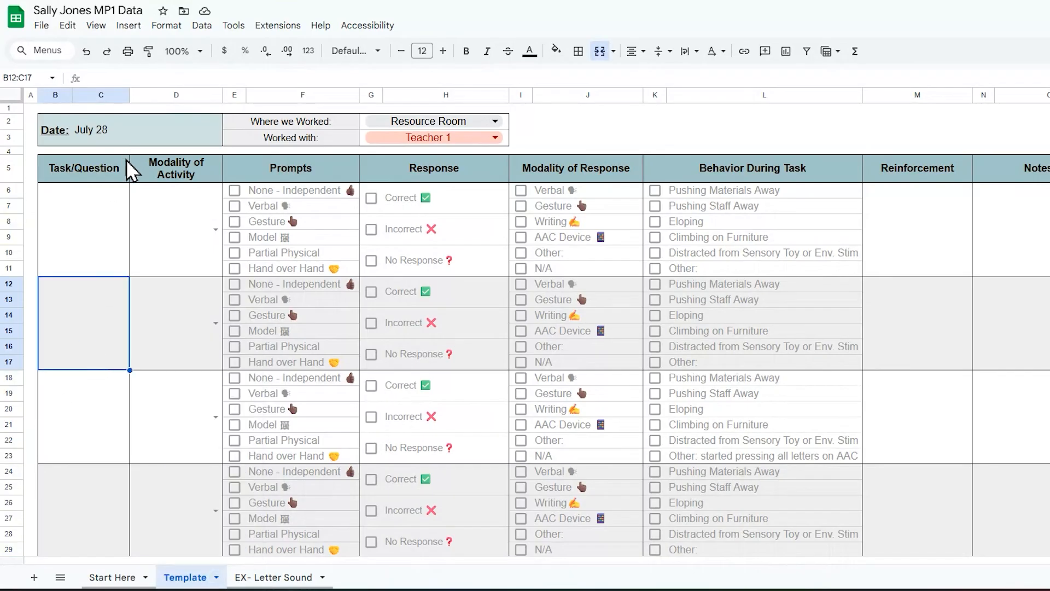
left_click(85, 9)
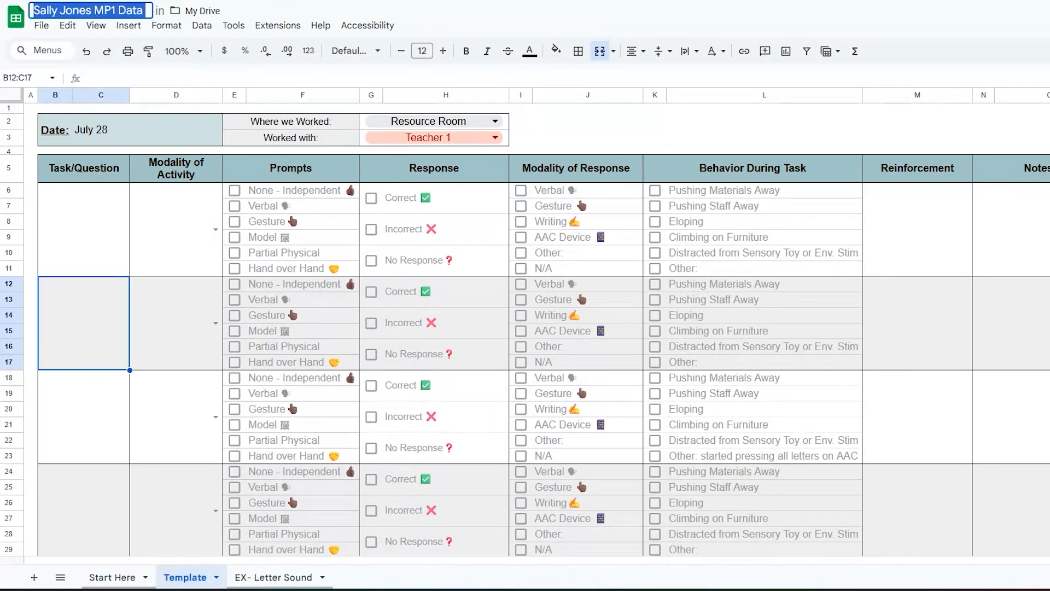
left_click(179, 526)
left_click(216, 578)
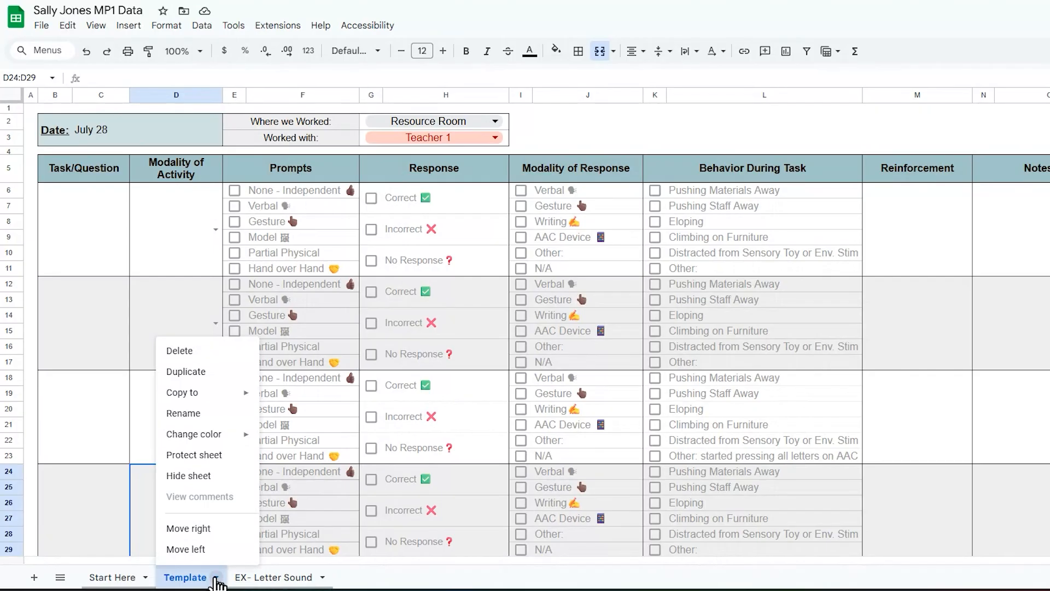
Step: Duplicate the Template sheet and rename the new copy '1:1 Corr.'
left_click(249, 374)
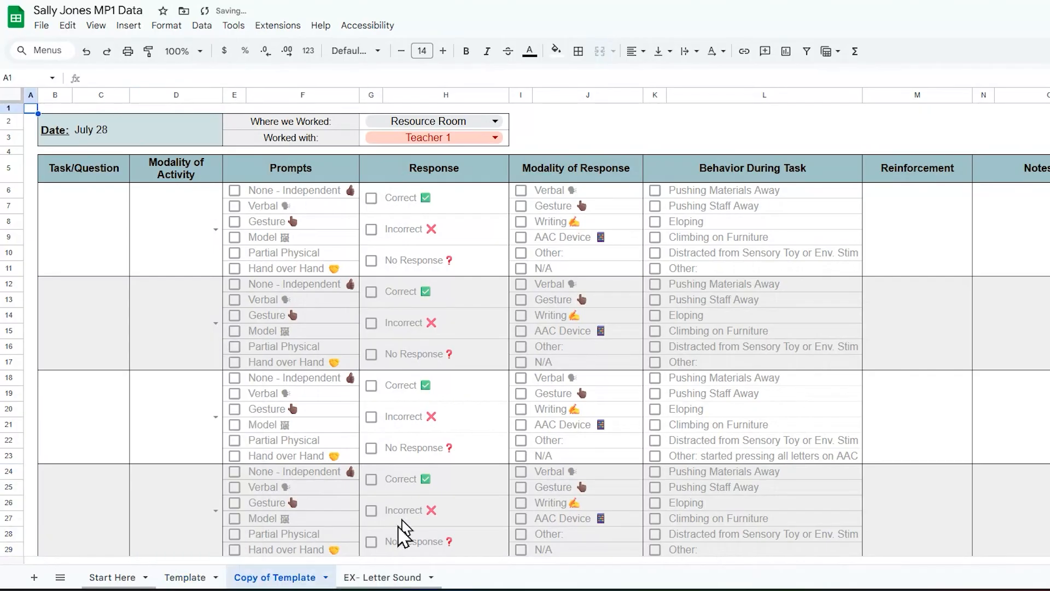
left_click(325, 578)
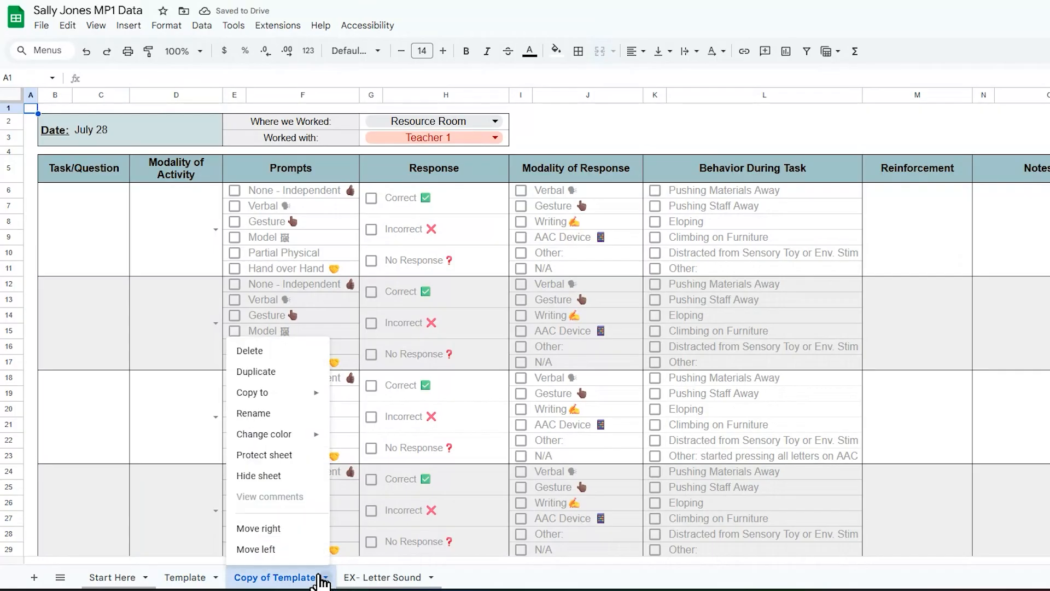
left_click(275, 414)
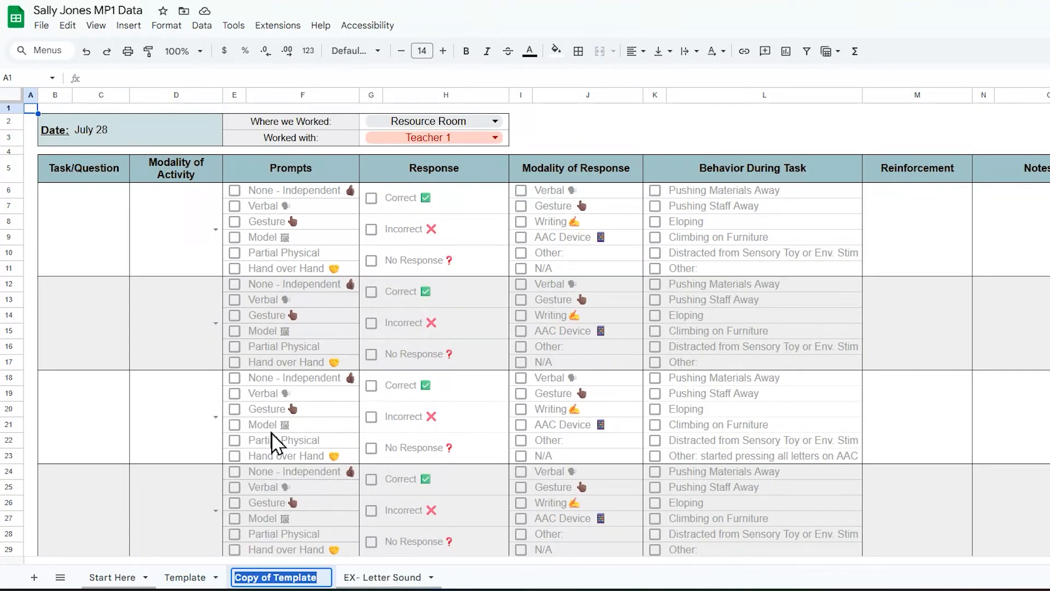
type("1:1 Corr.")
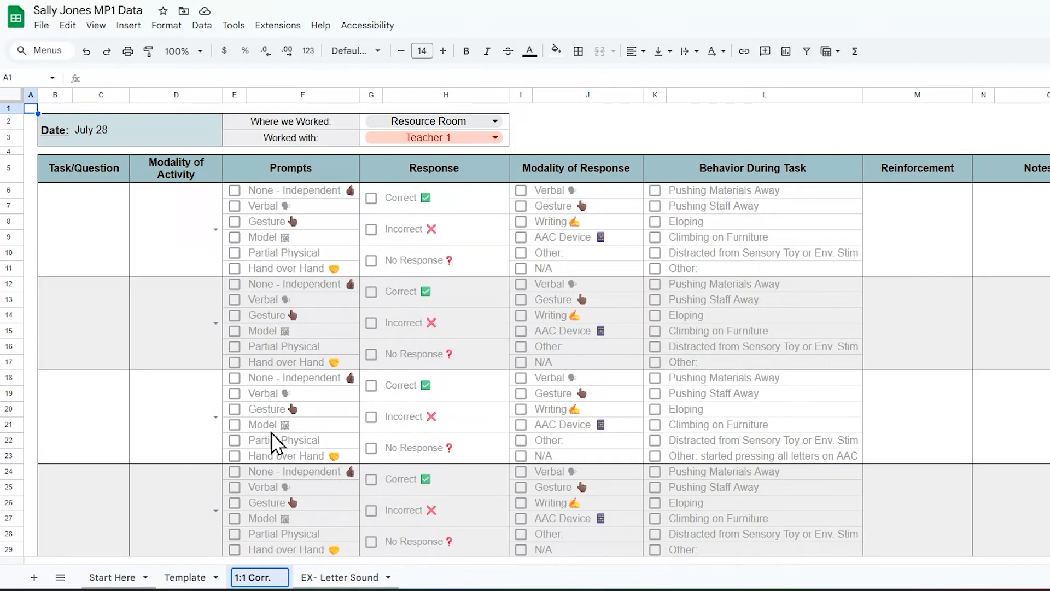
key("Return")
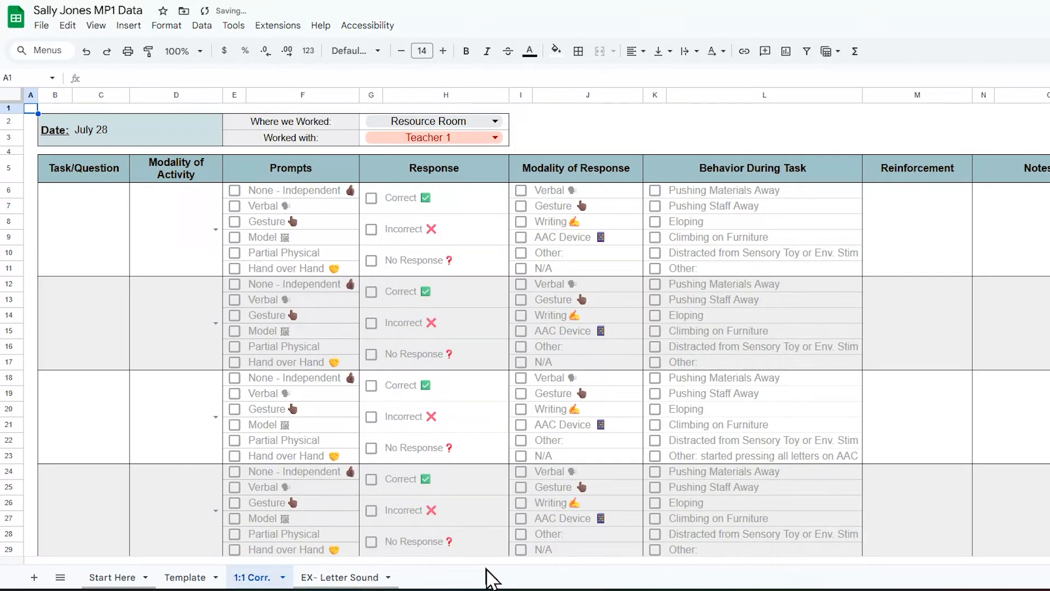
Step: Make another Template copy named 'CVC Med. ID', then return to the 1:1 Corr. sheet
left_click(198, 578)
left_click(217, 577)
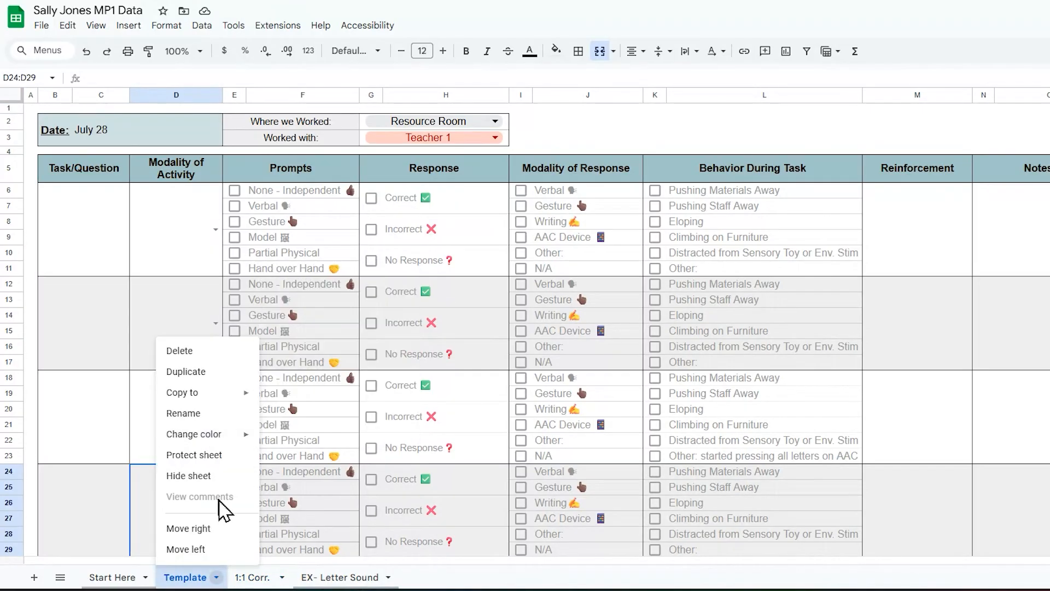
left_click(219, 372)
left_click(326, 578)
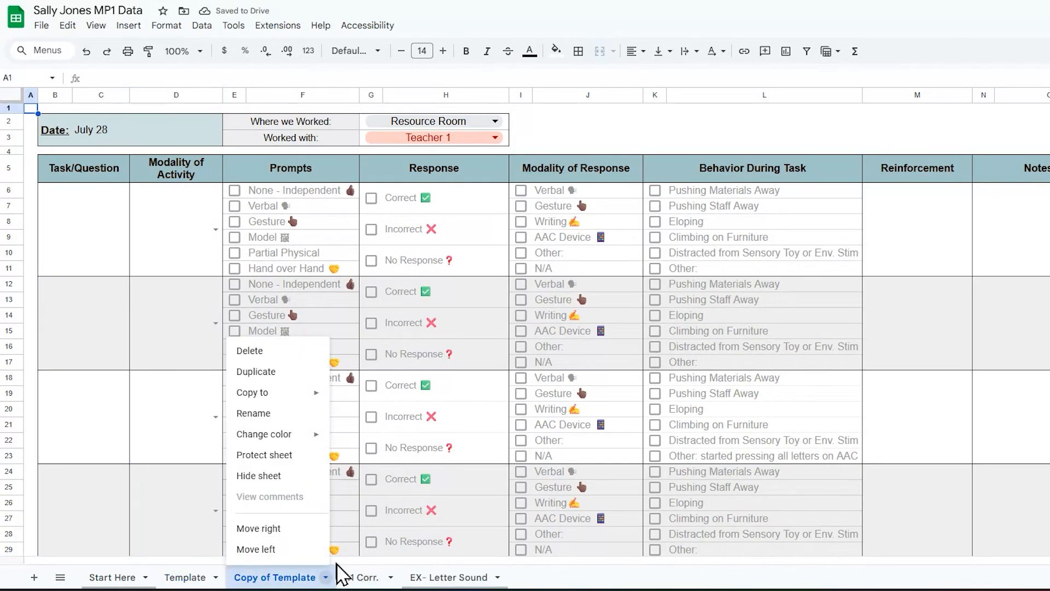
left_click(300, 411)
type("CVC ")
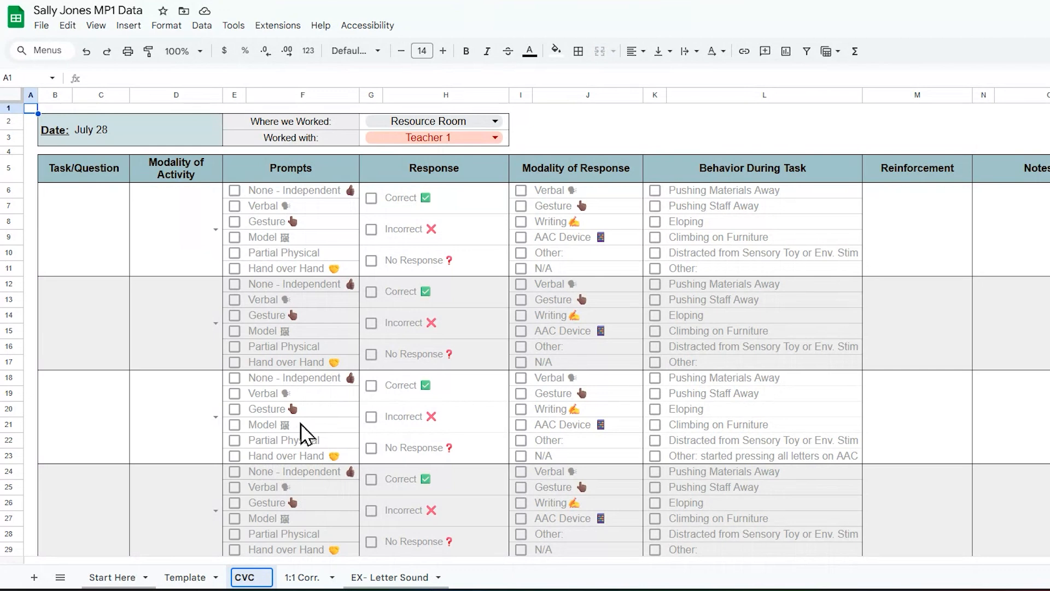
type("Med. ")
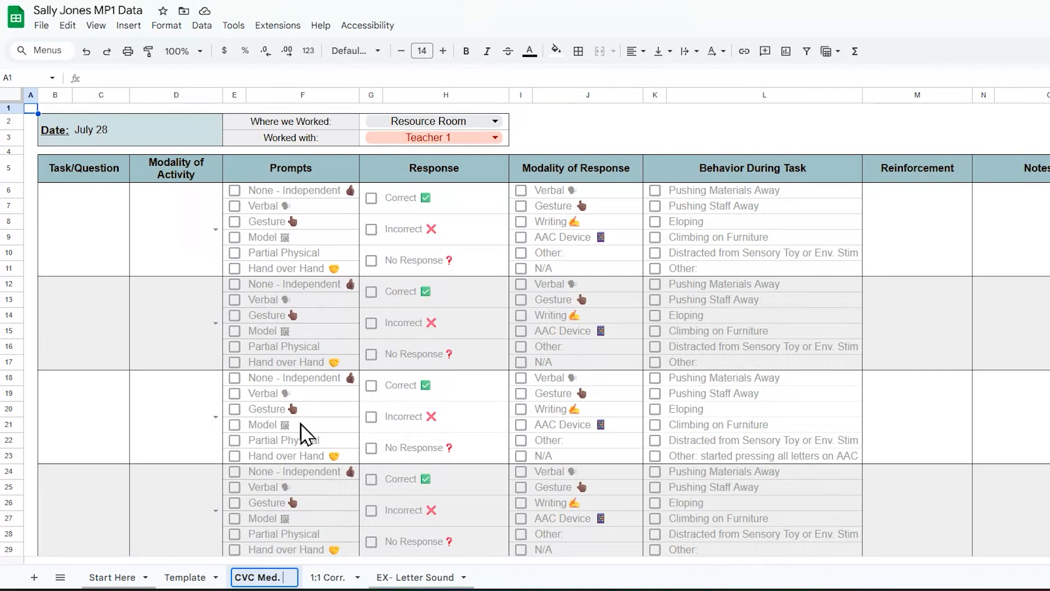
type("ID")
key("Return")
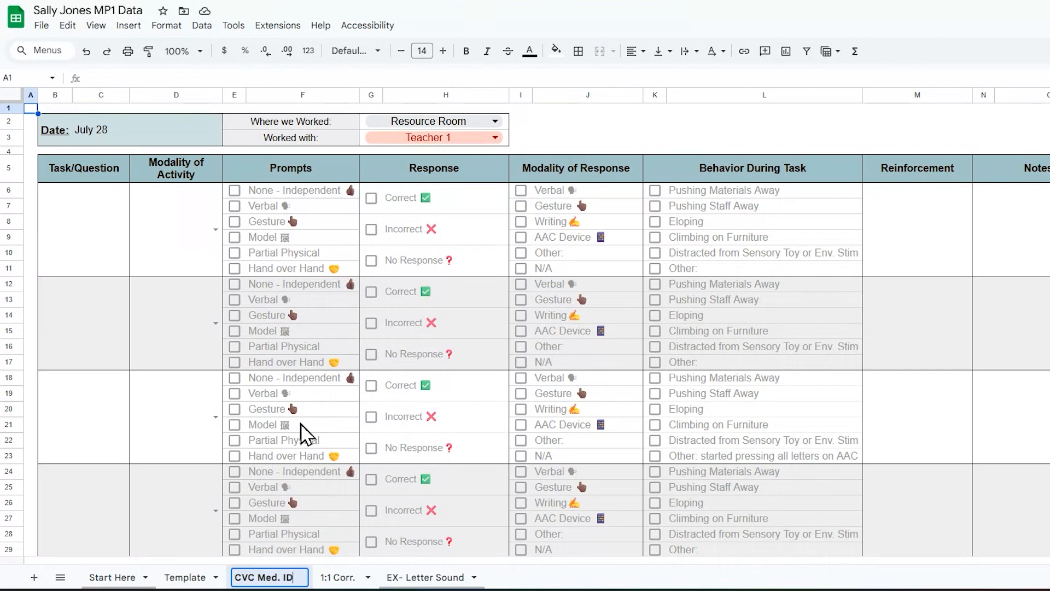
left_click(126, 395)
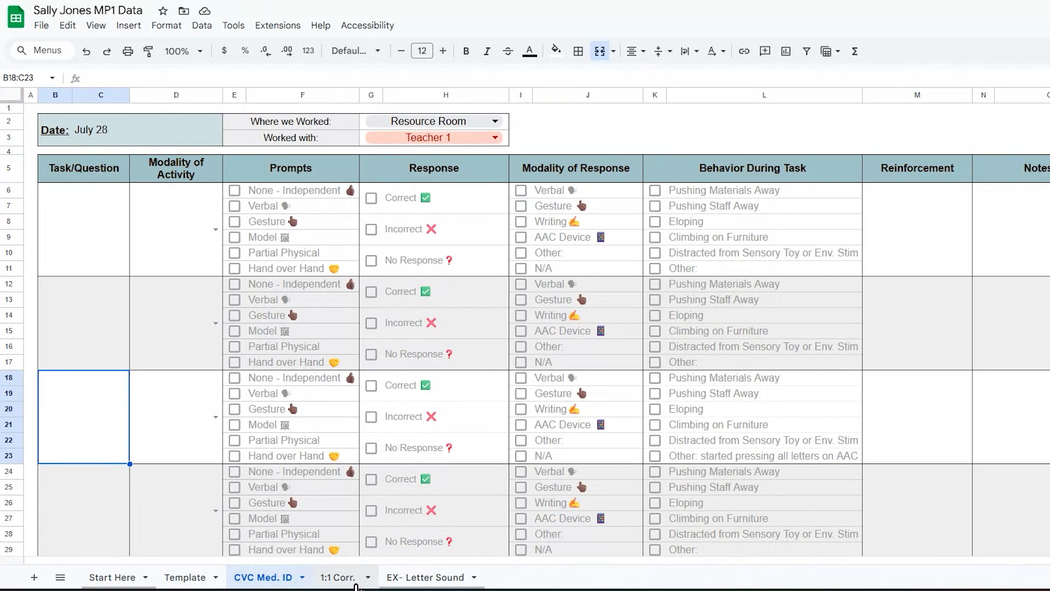
left_click(338, 578)
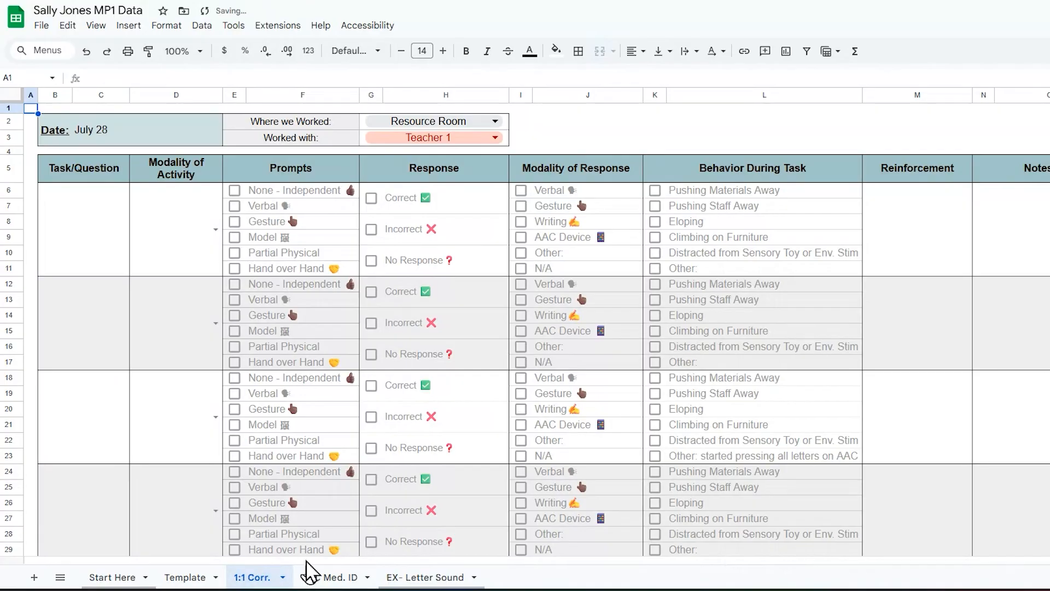
Step: Change the 1:1 Corr. session date from July 28 to today, August 4
double_click(104, 134)
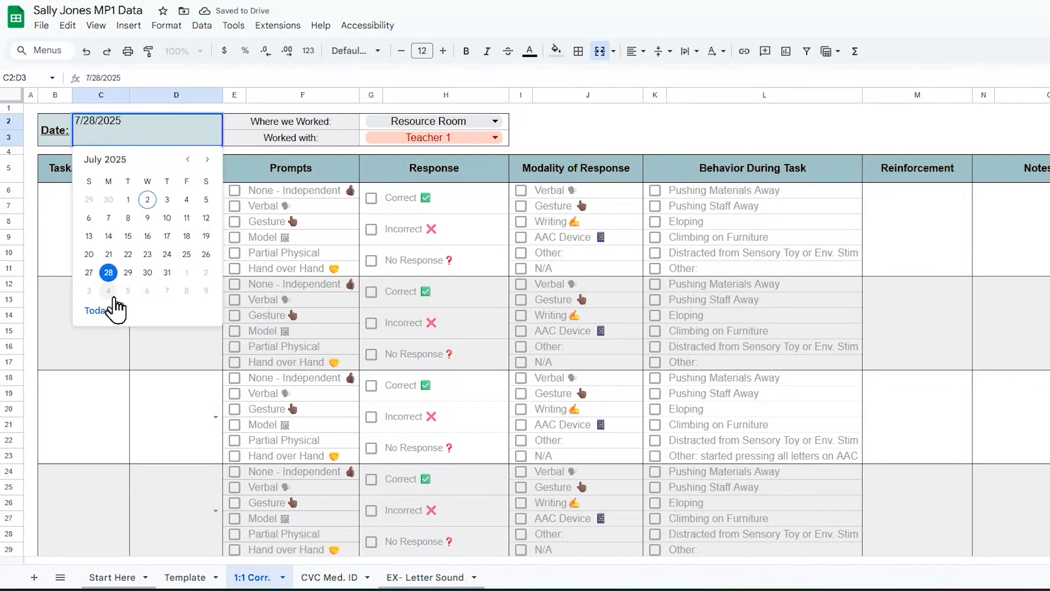
left_click(112, 301)
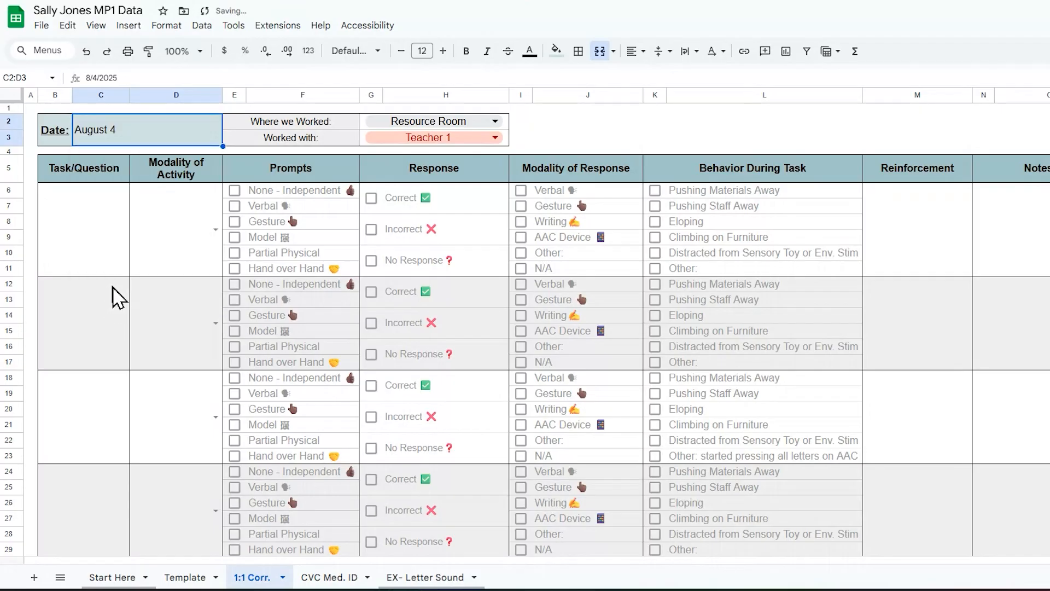
left_click(101, 257)
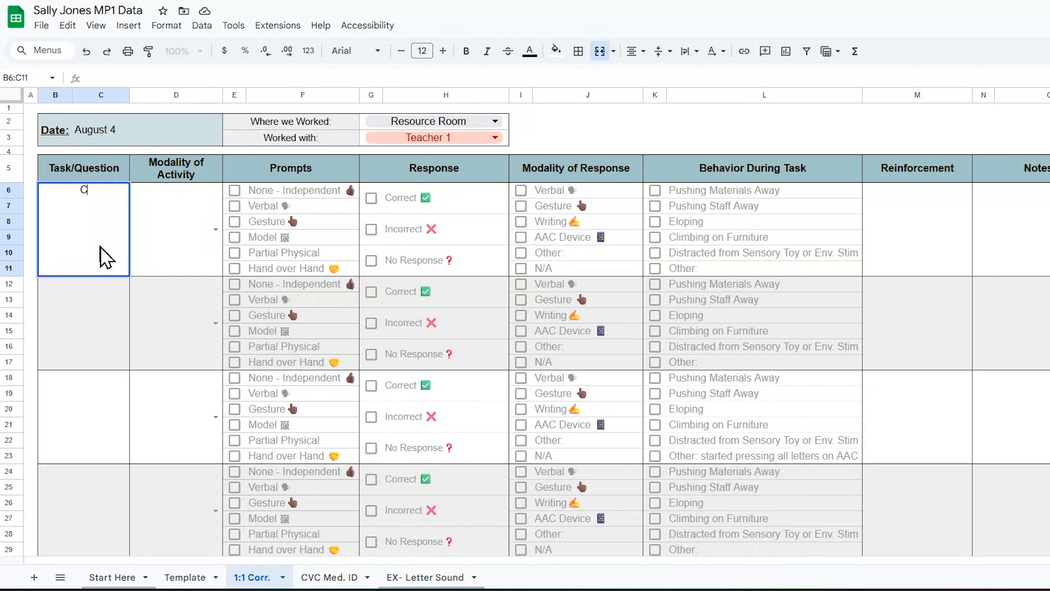
Step: Enter 'Counting Bears task cards - group of objects - choice of 3 numerals' for task 8, then tasks 6, 4, 9
type("ng Bears t")
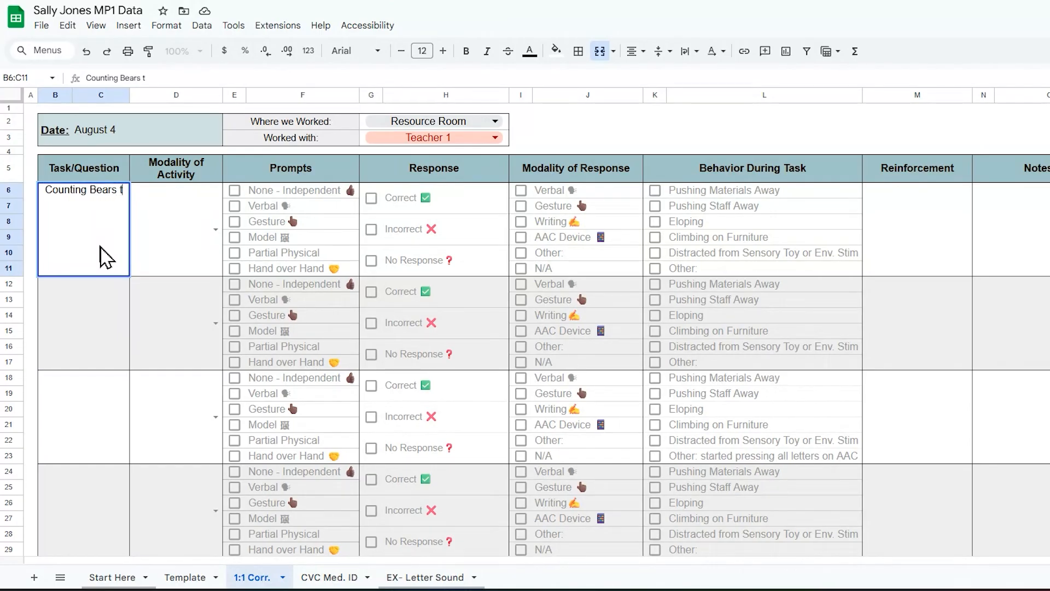
type("ask ca")
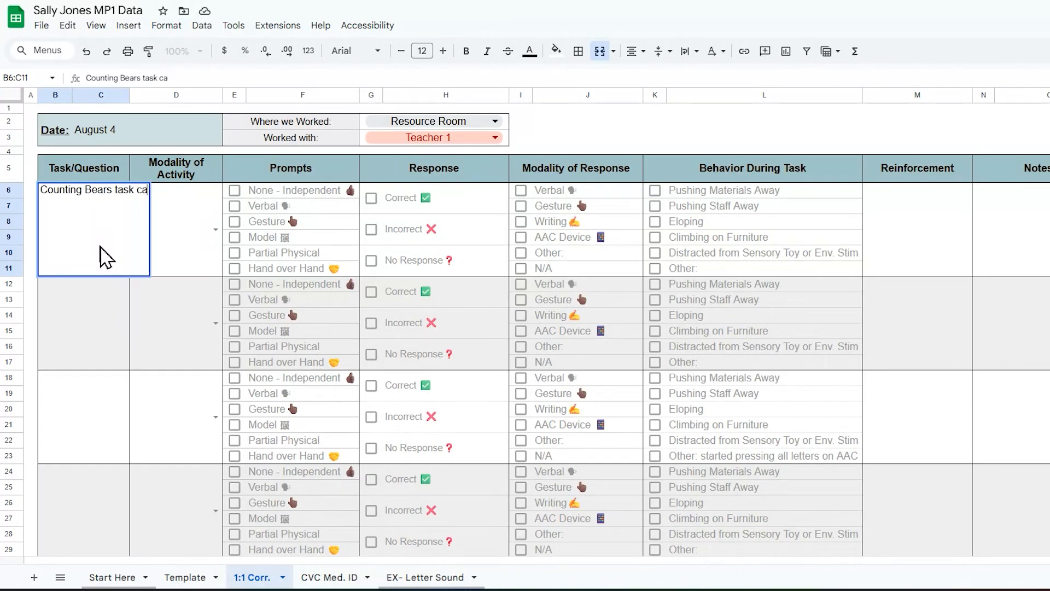
type("rds - group o")
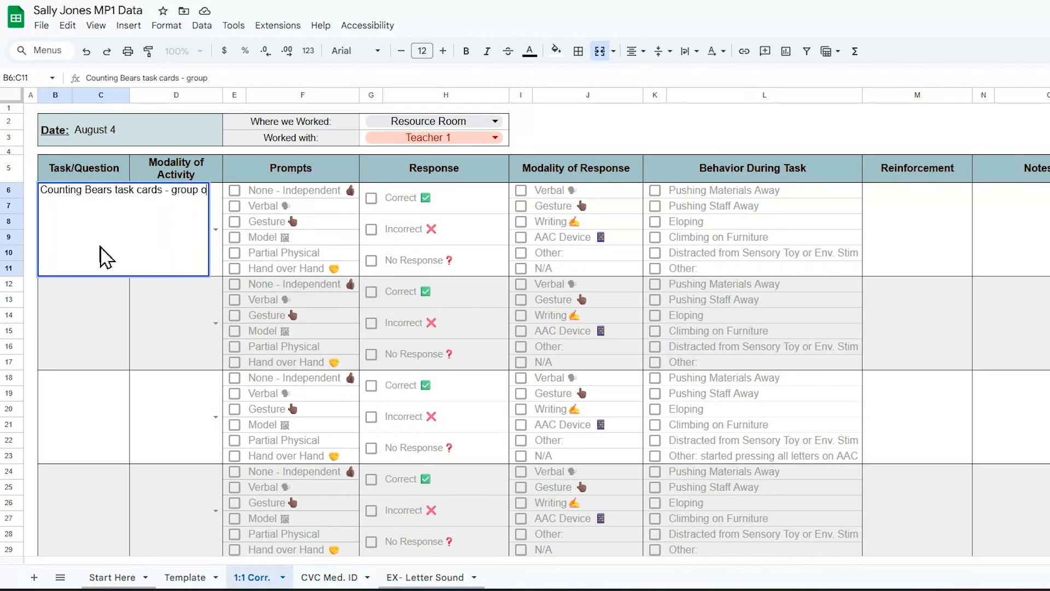
type("f objects")
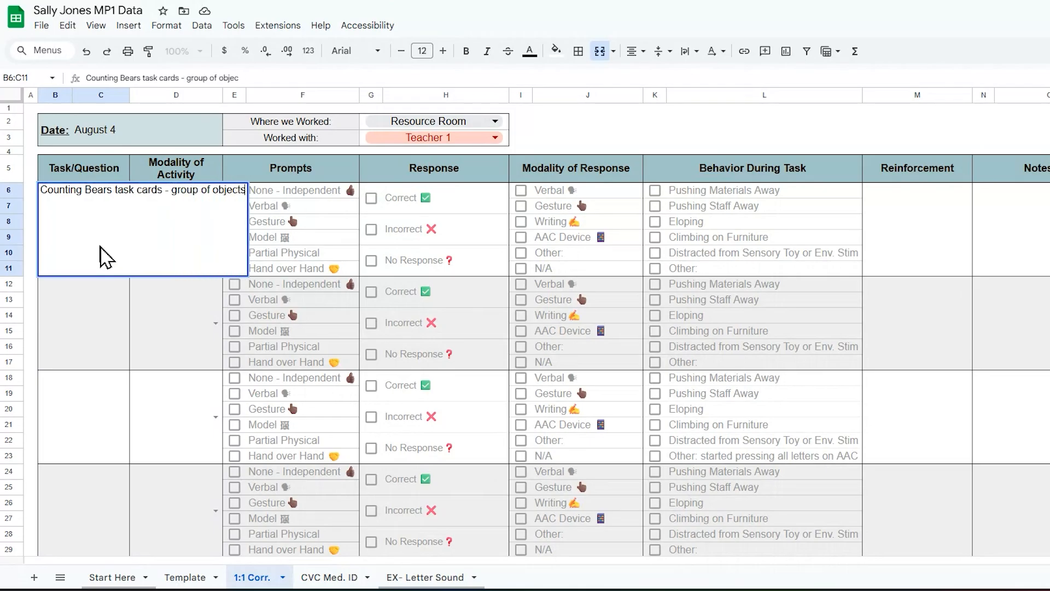
type(" - choice of 3 numerals")
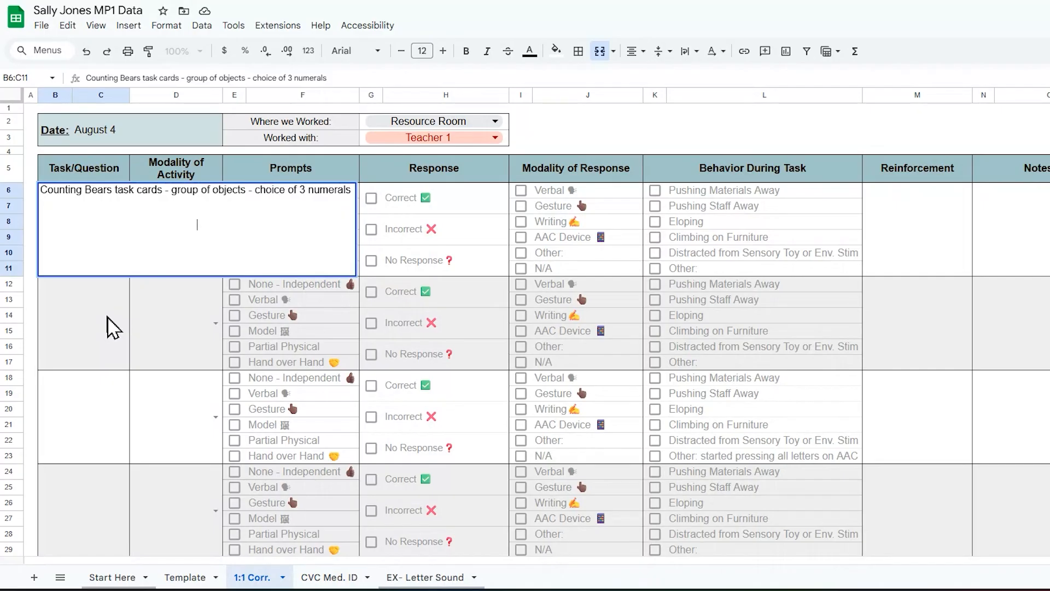
left_click(98, 355)
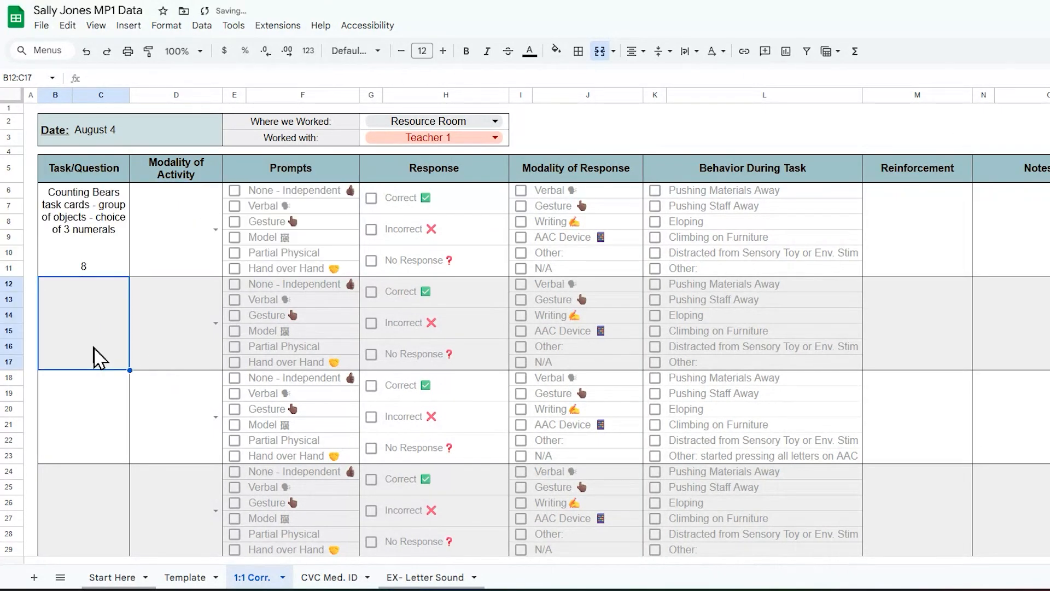
double_click(92, 343)
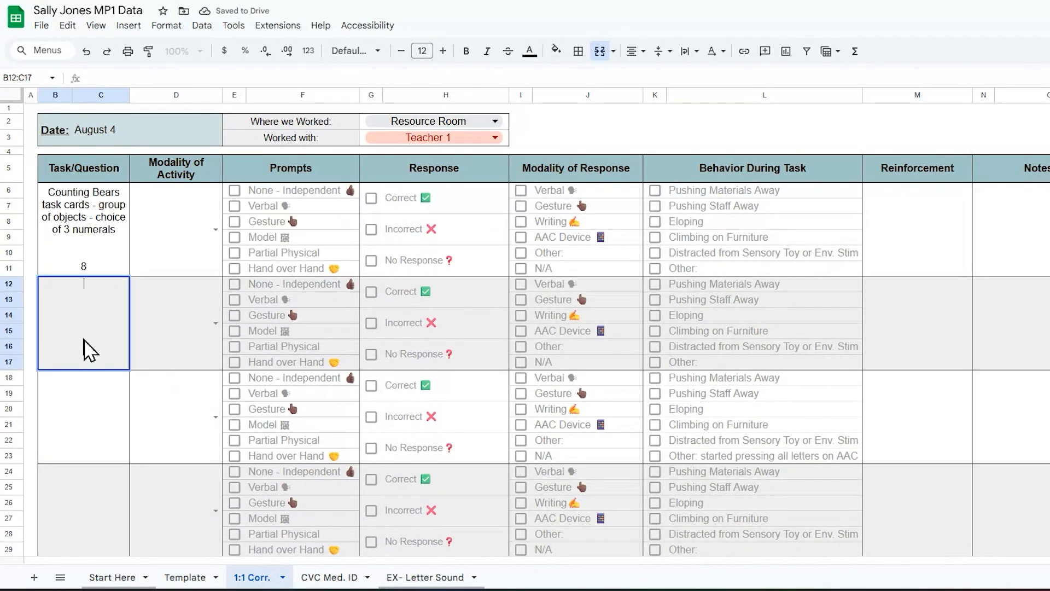
type("6")
left_click(72, 418)
type("4")
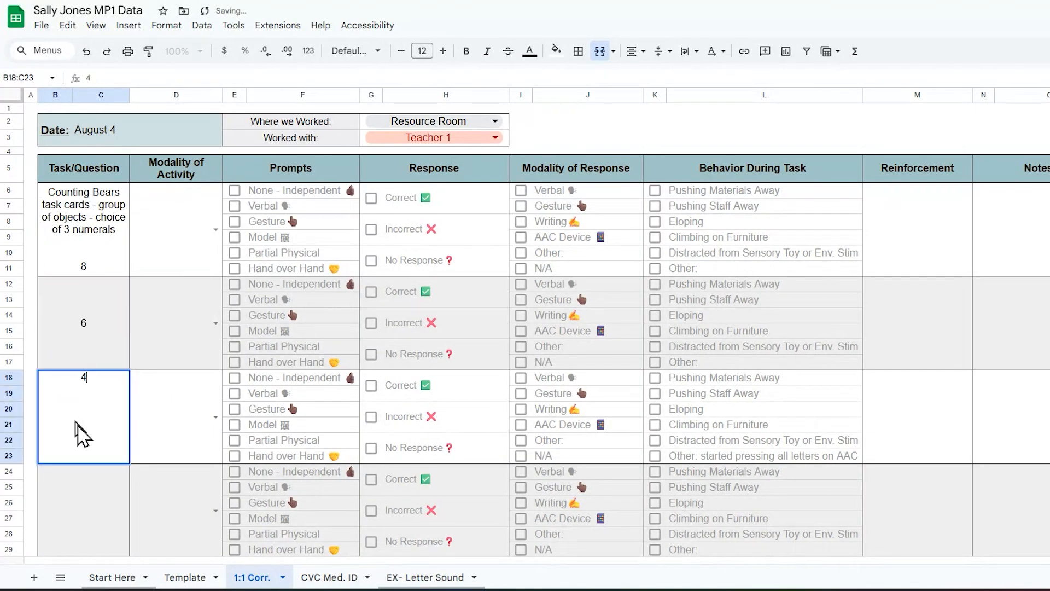
left_click(101, 513)
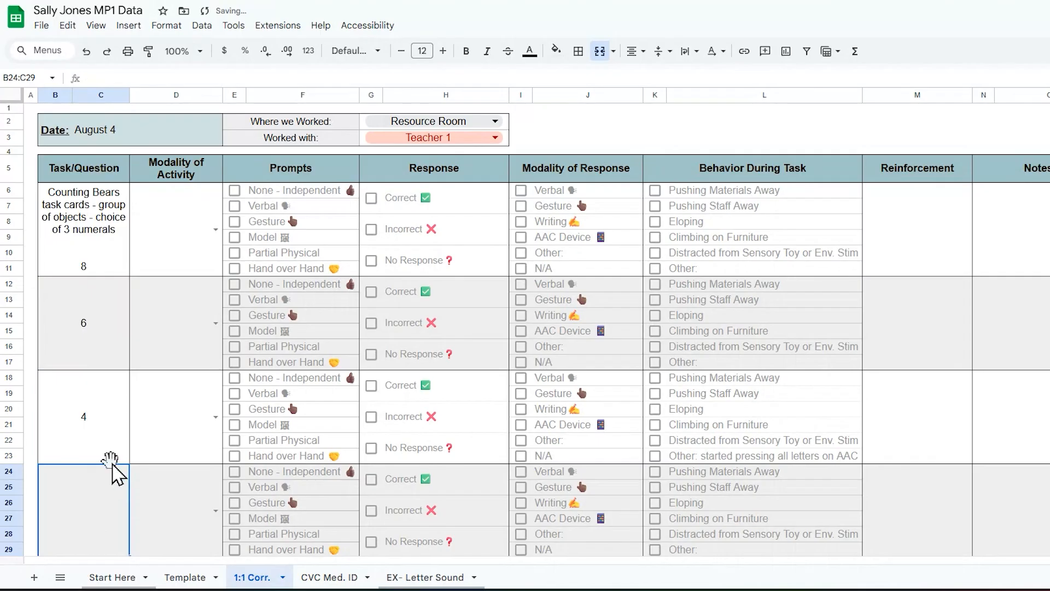
type("9")
left_click(1047, 299)
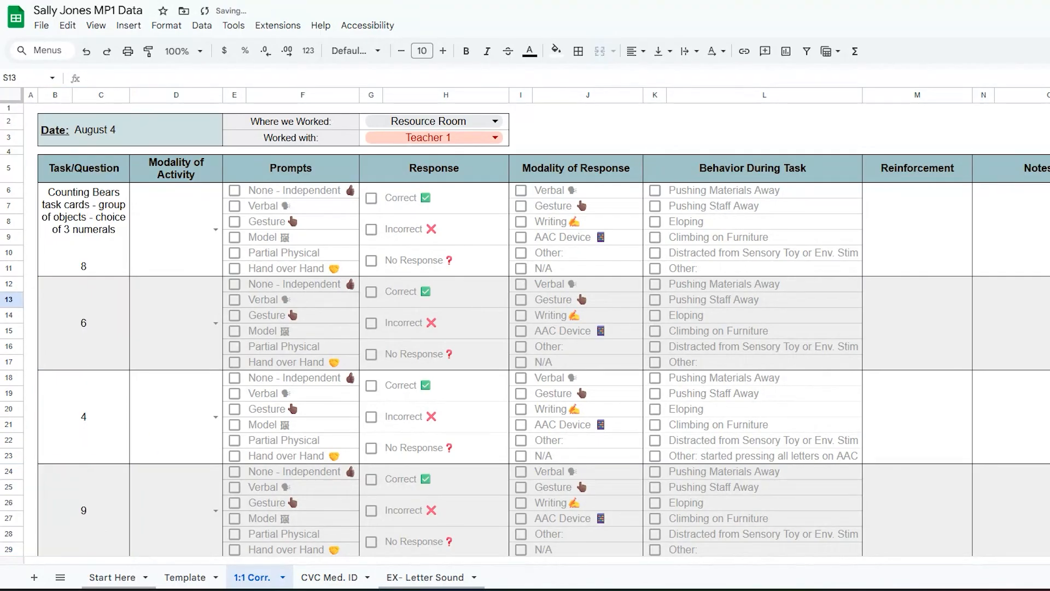
left_click(214, 231)
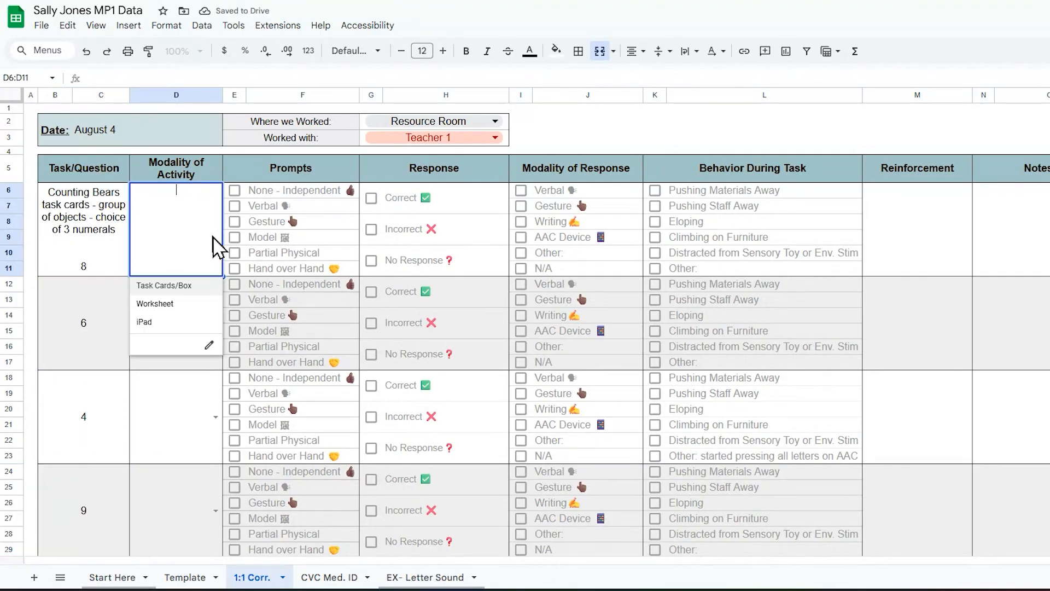
Step: Record task 8 as Task Cards/Box, done independently, with a Correct response
left_click(209, 286)
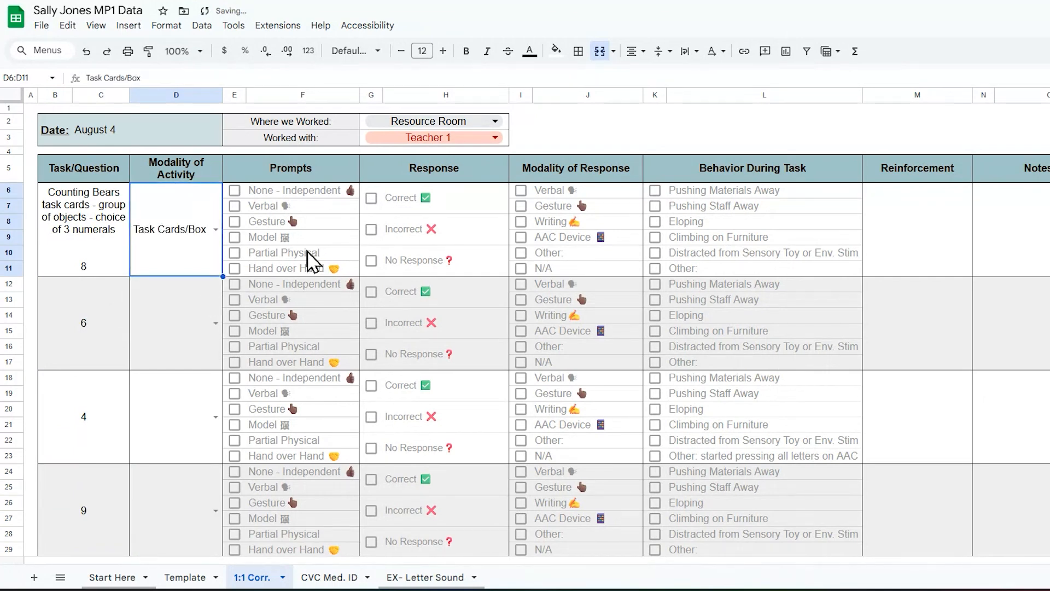
left_click(233, 194)
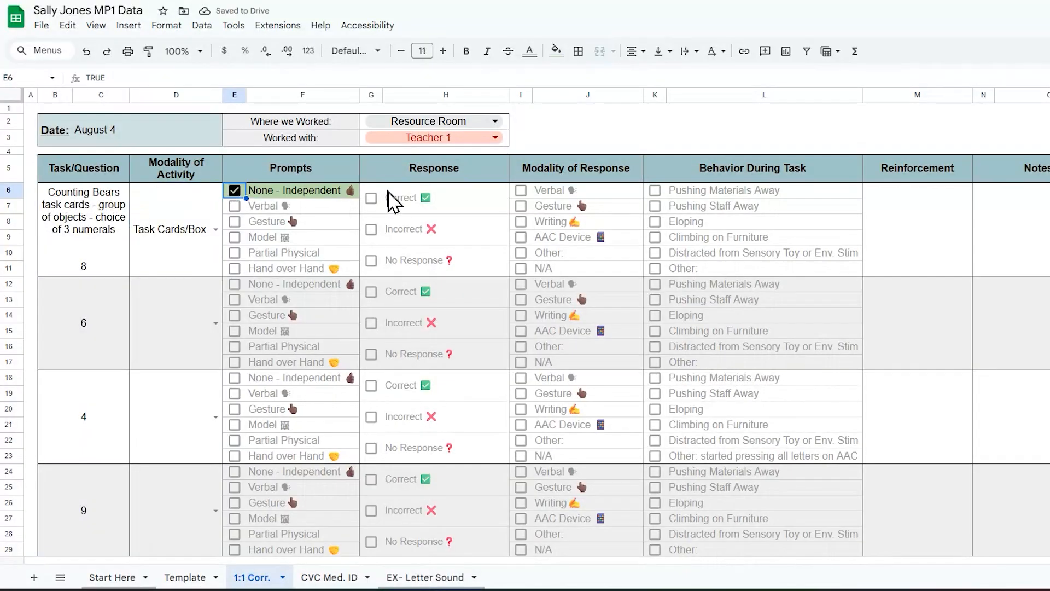
left_click(373, 200)
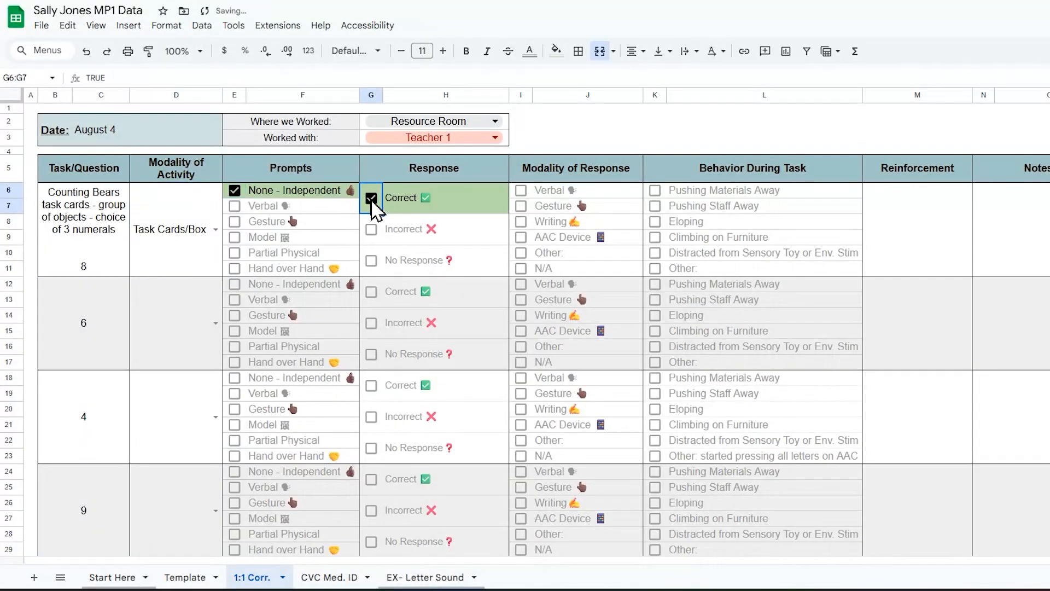
Step: Tick Verbal and Gesture for task 8's response, and set task 6's activity to Task Cards/Box
left_click(521, 191)
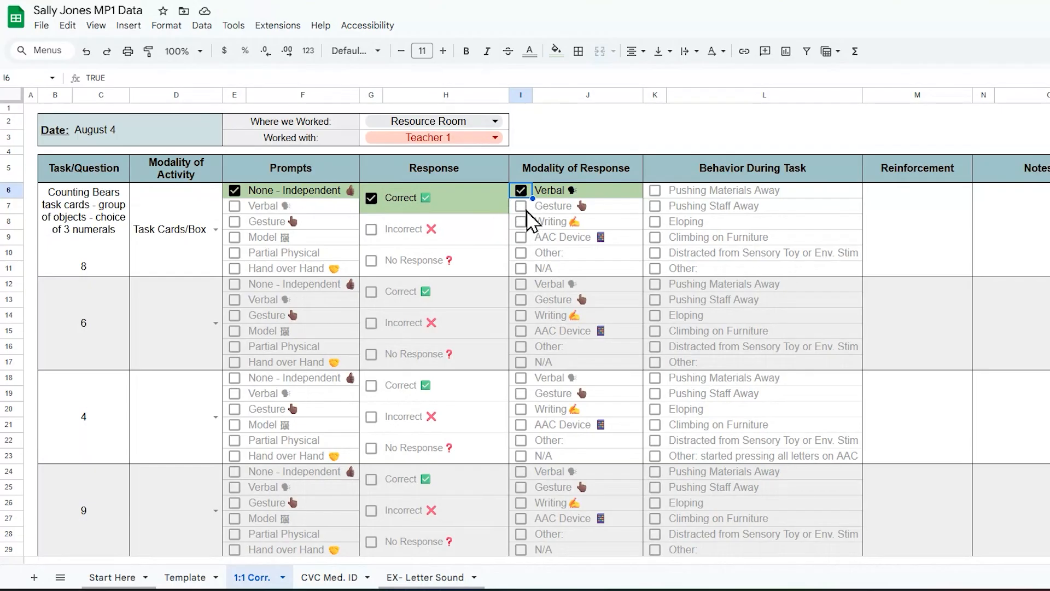
left_click(523, 208)
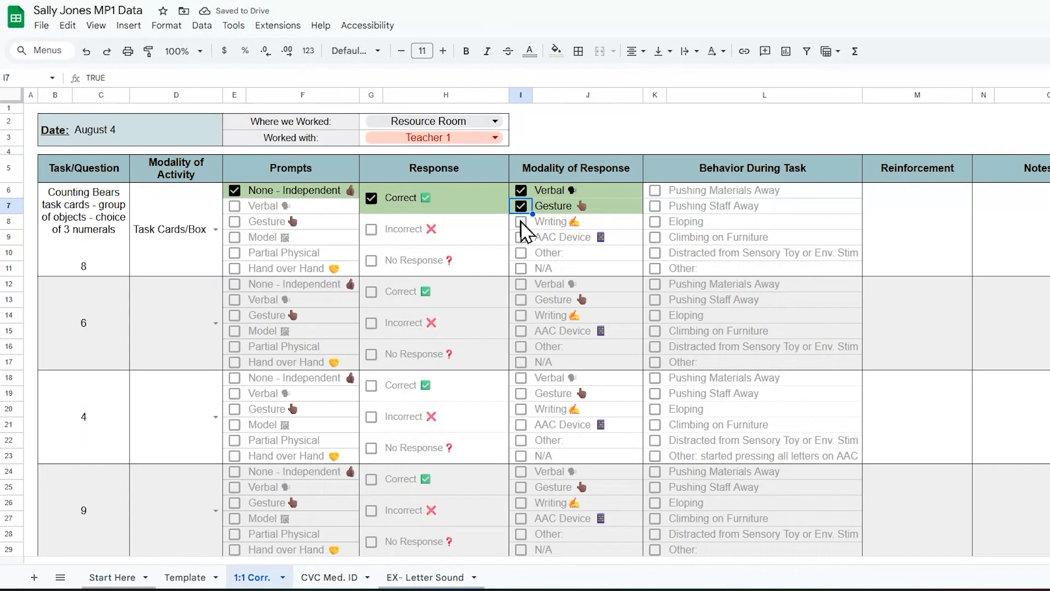
left_click(521, 222)
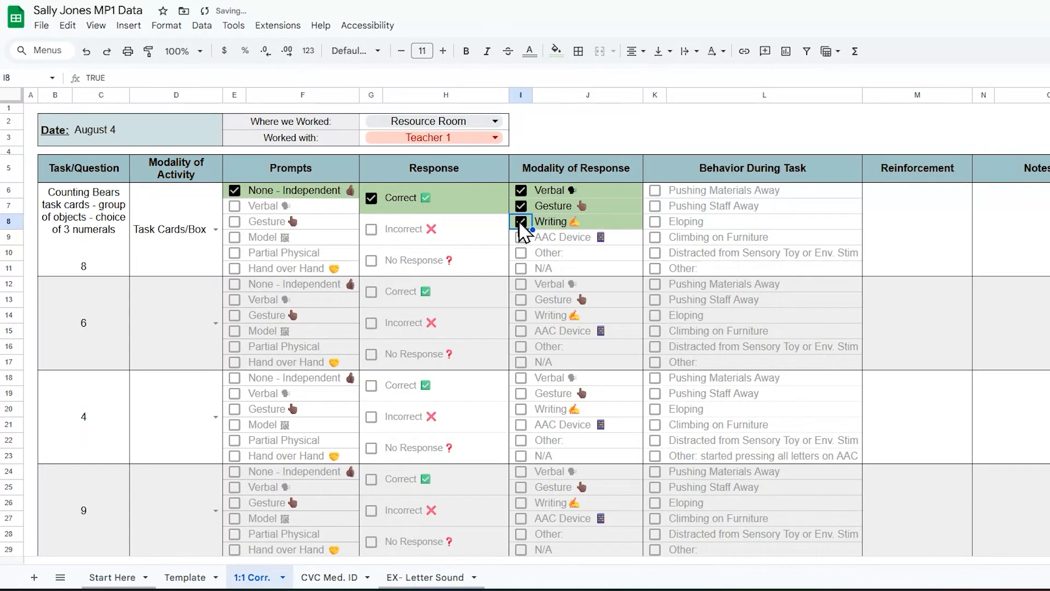
left_click(521, 222)
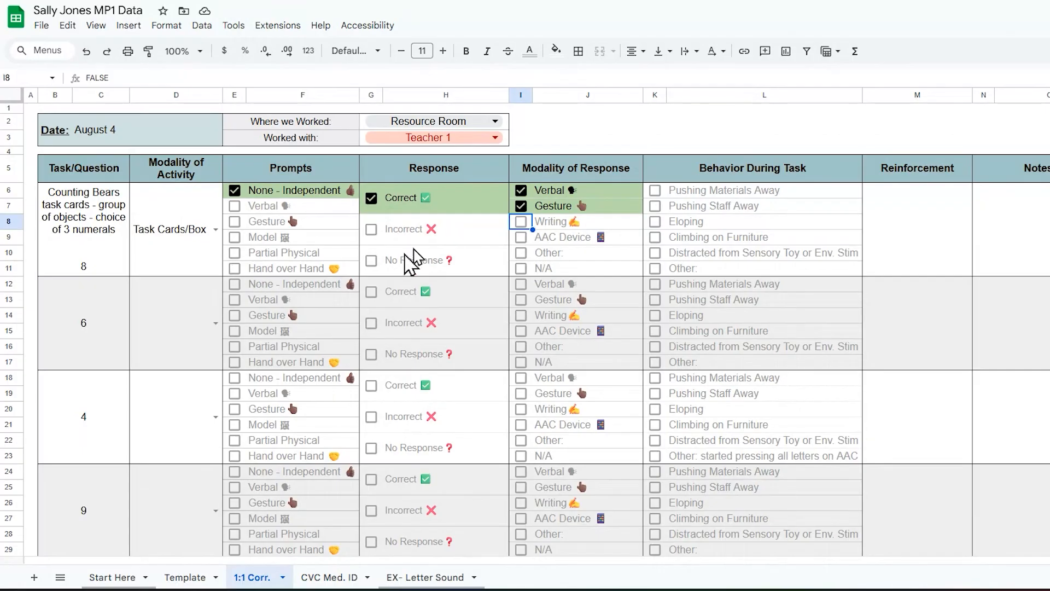
double_click(178, 358)
left_click(181, 382)
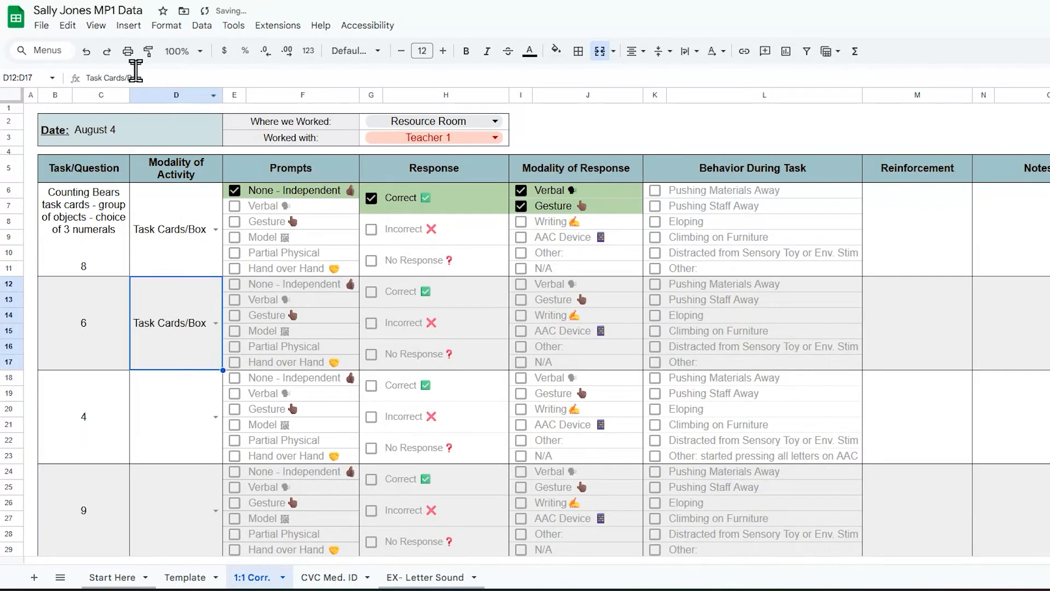
Step: For task 6, tick the Gesture prompt, Correct response, and Verbal and Writing modalities
left_click(164, 94)
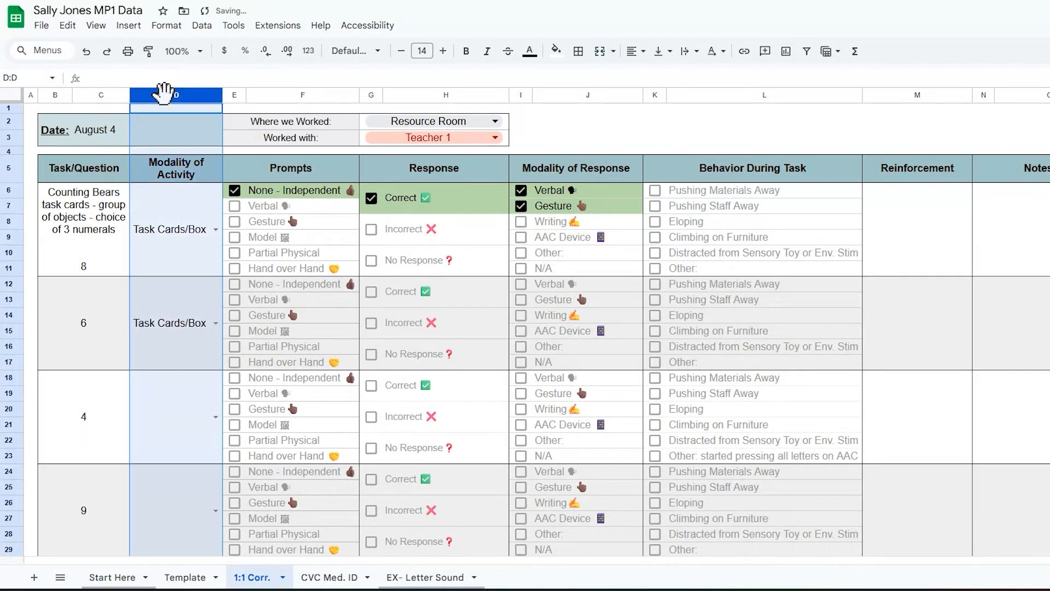
left_click(184, 326)
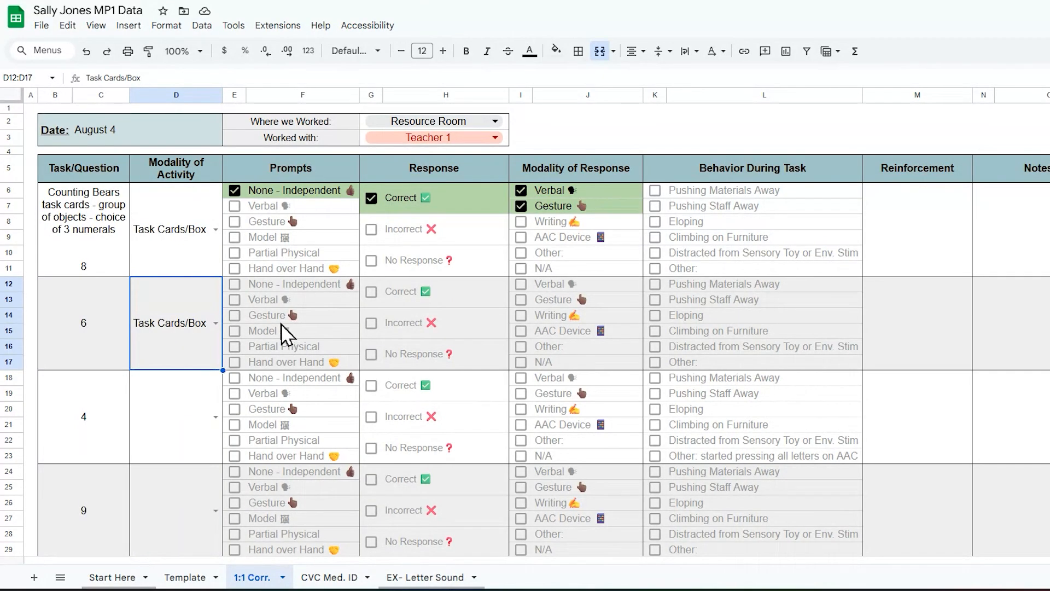
left_click(234, 315)
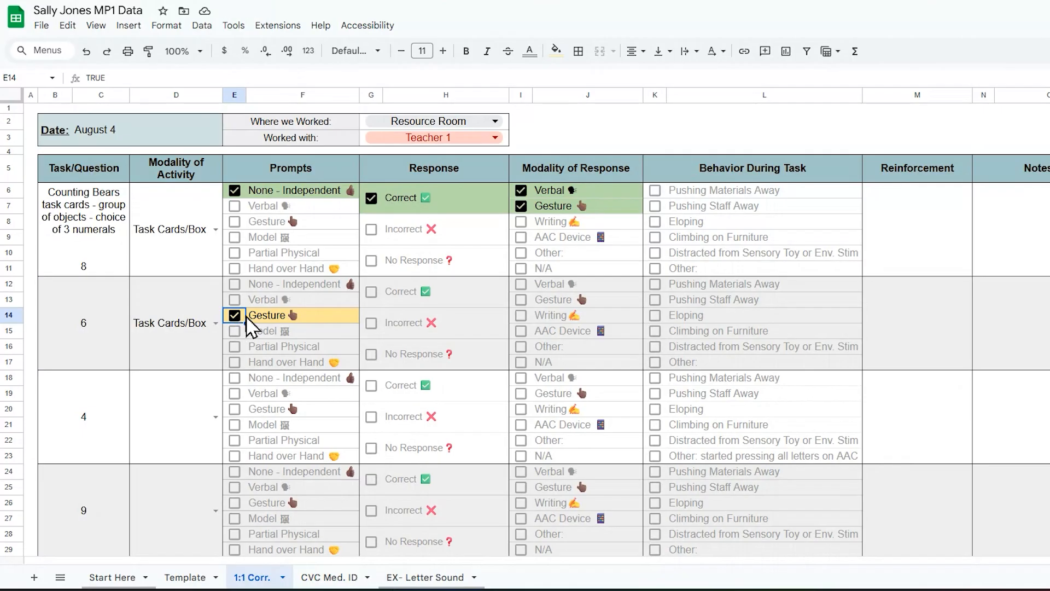
left_click(371, 292)
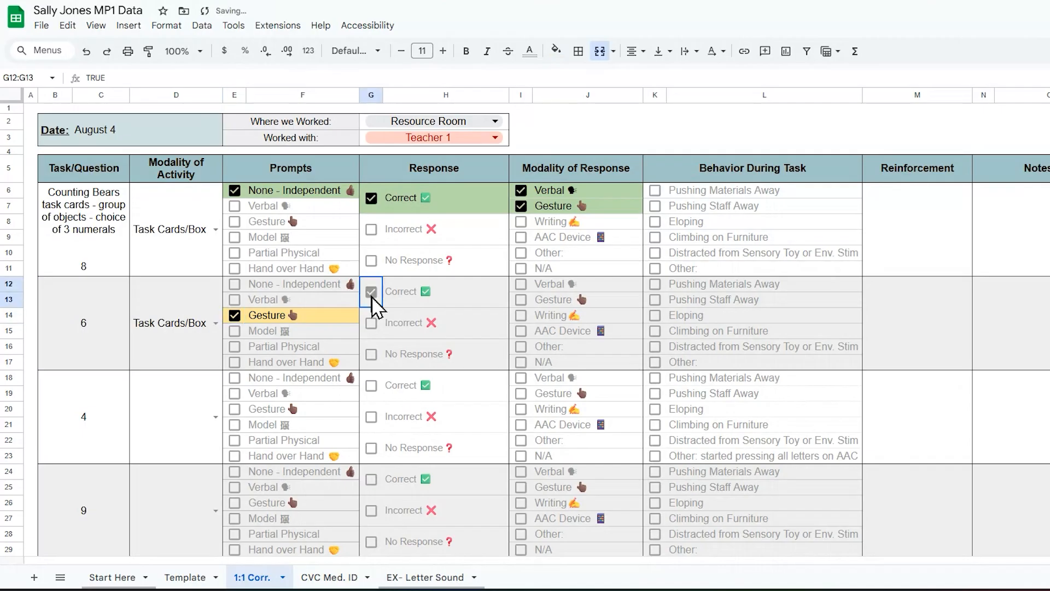
left_click(521, 284)
left_click(523, 316)
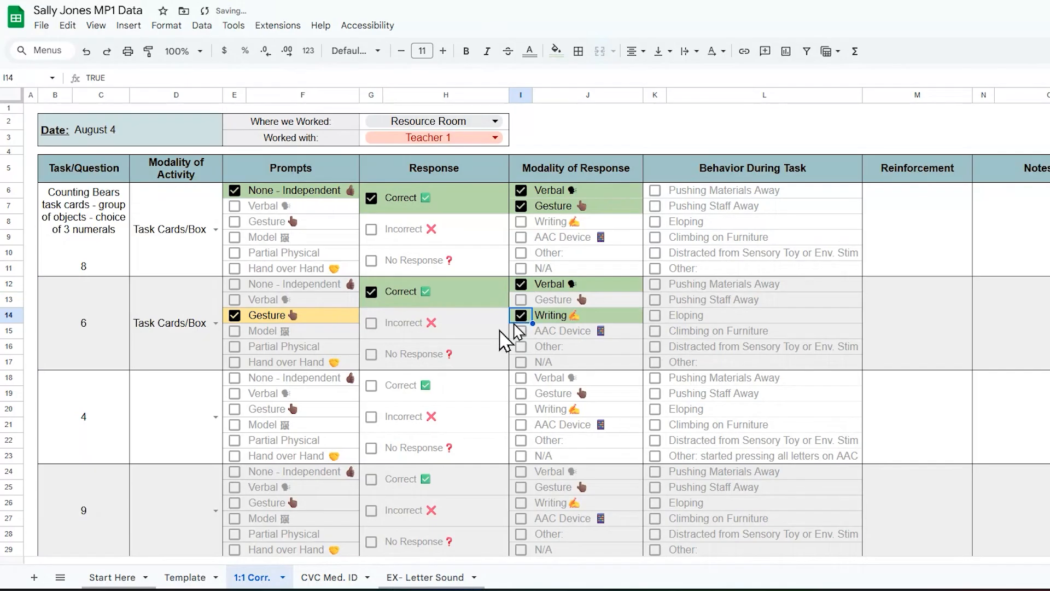
left_click(215, 418)
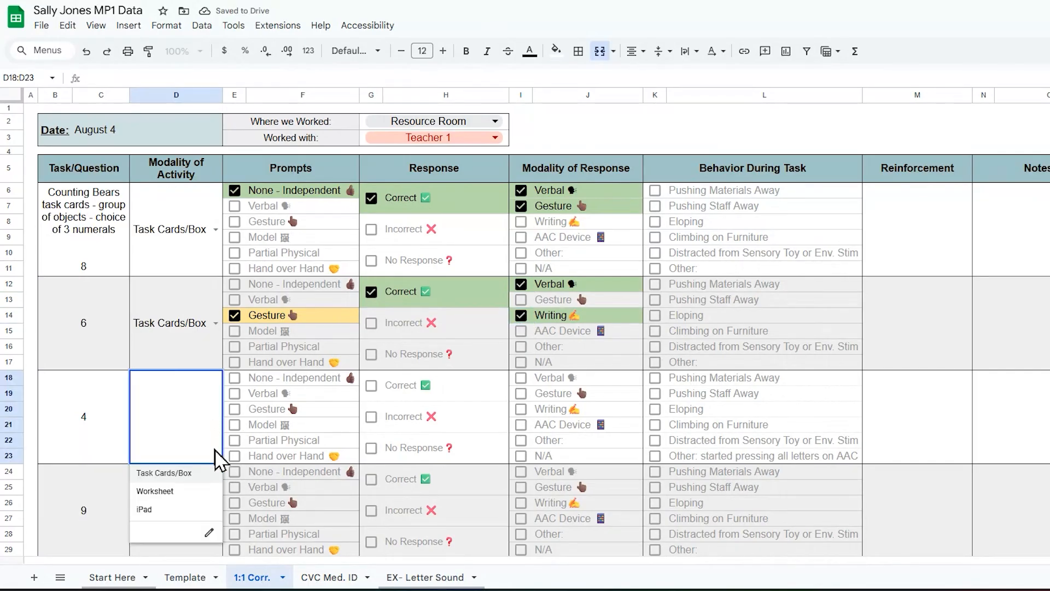
Step: Log task 4 as Task Cards/Box with a Model prompt, No Response and Climbing on Furniture
left_click(215, 472)
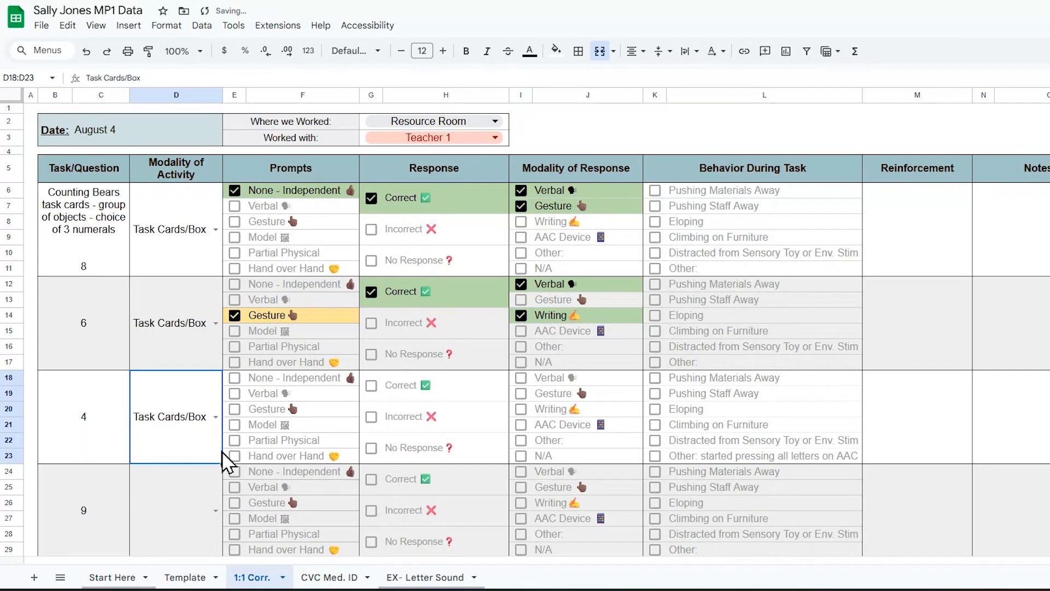
left_click(235, 424)
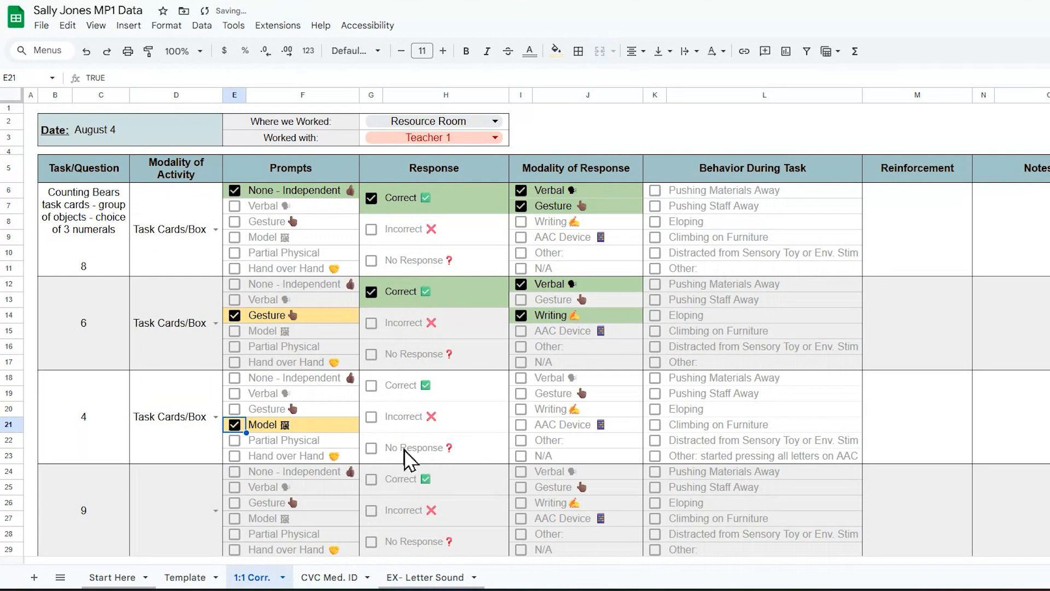
left_click(373, 447)
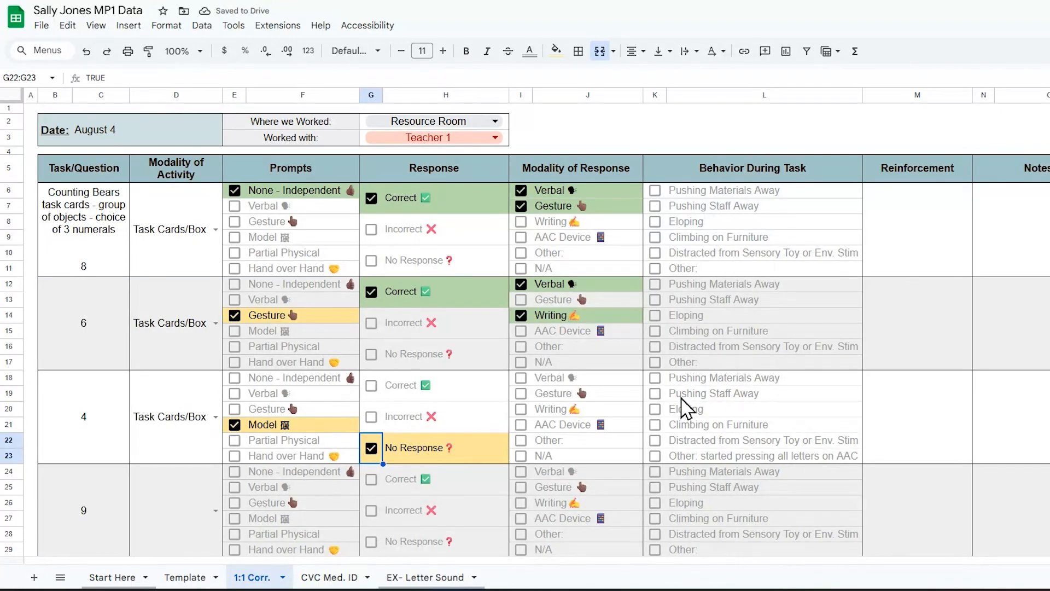
left_click(522, 455)
left_click(522, 456)
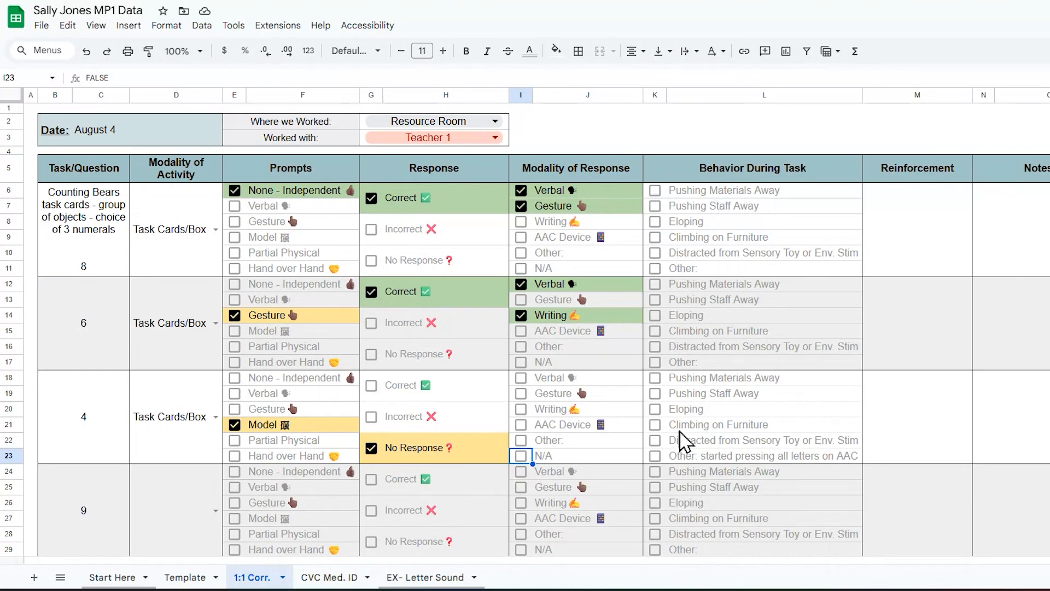
left_click(655, 425)
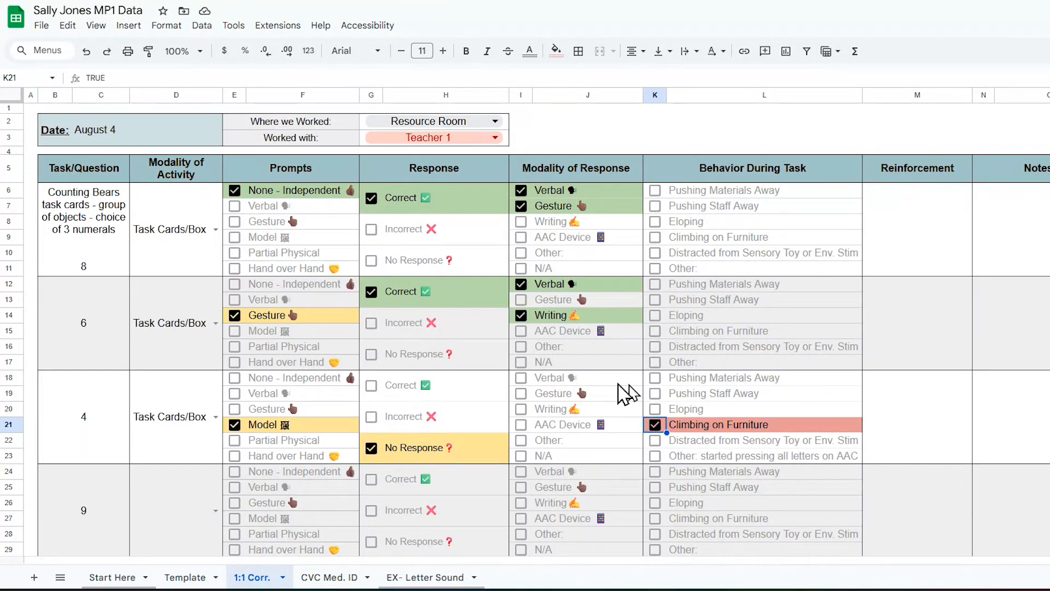
left_click(185, 577)
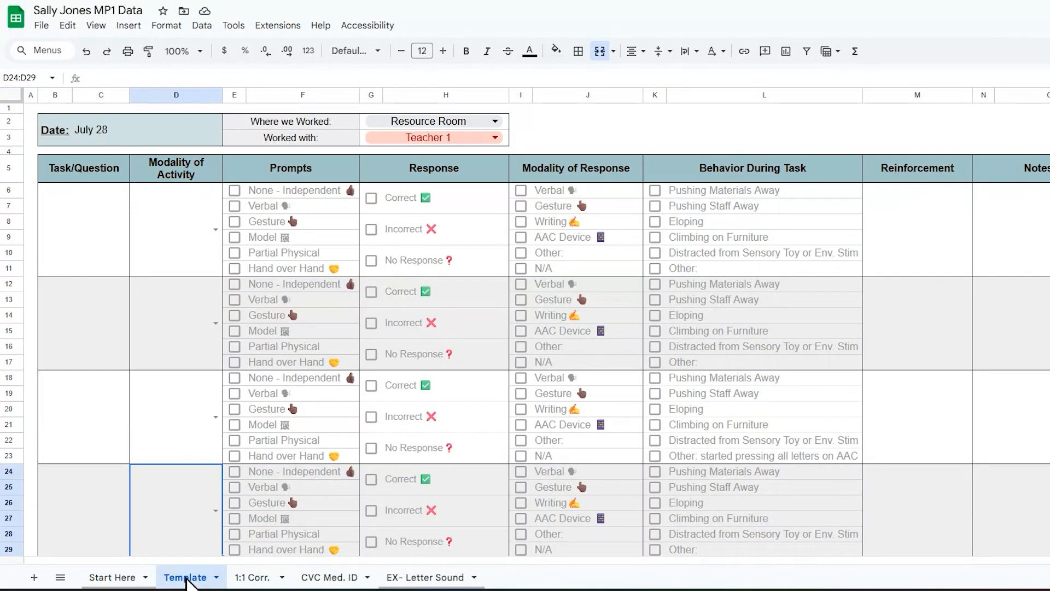
Step: Look over the blank Template form's task blocks, then go back to the 1:1 Corr. sheet
left_click_drag(82, 218, 987, 237)
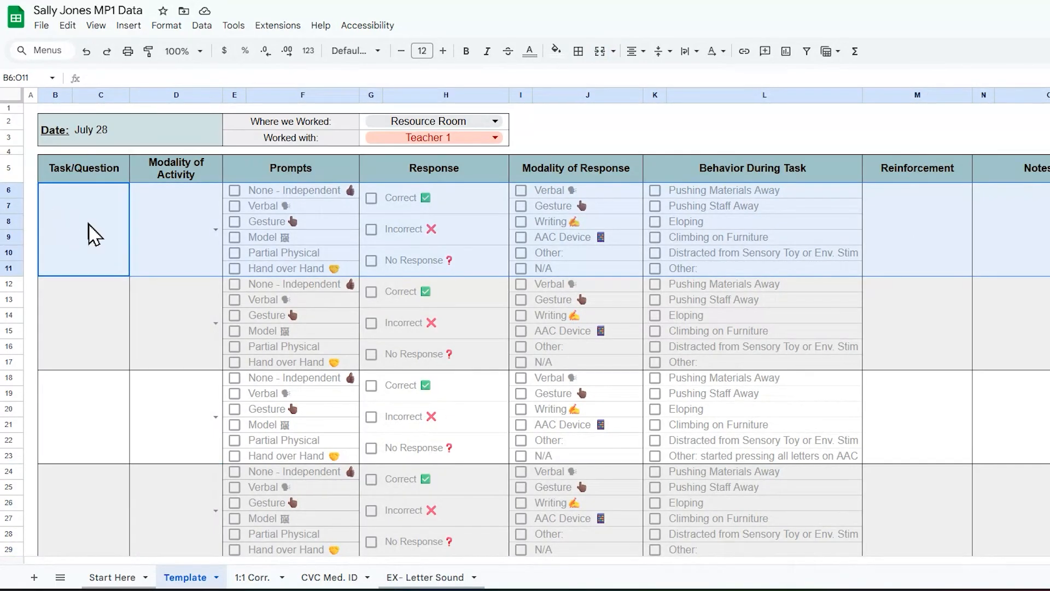
scroll(889, 473, "down", 10)
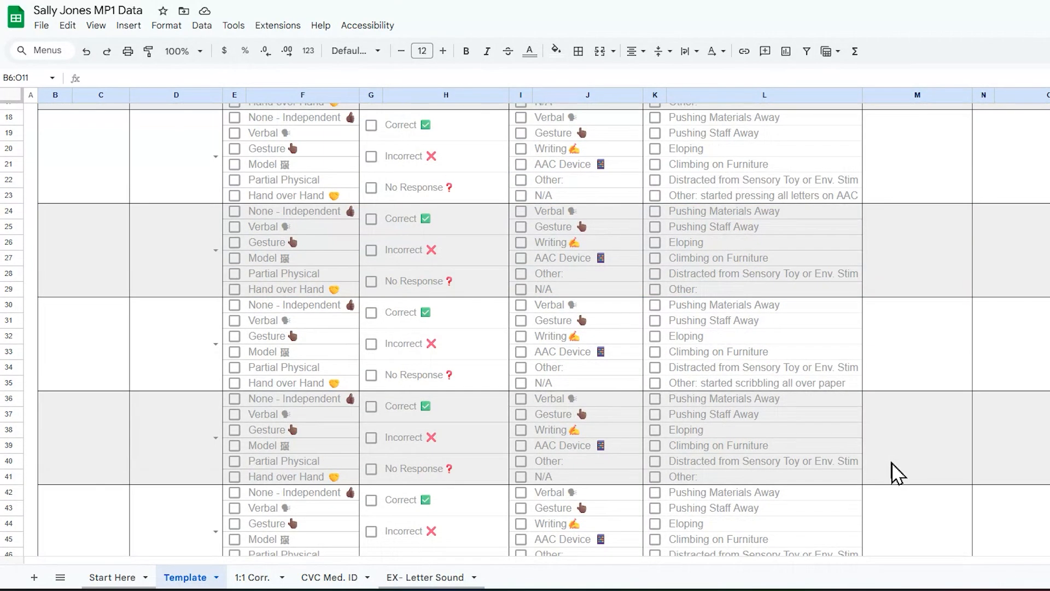
scroll(881, 471, "up", 10)
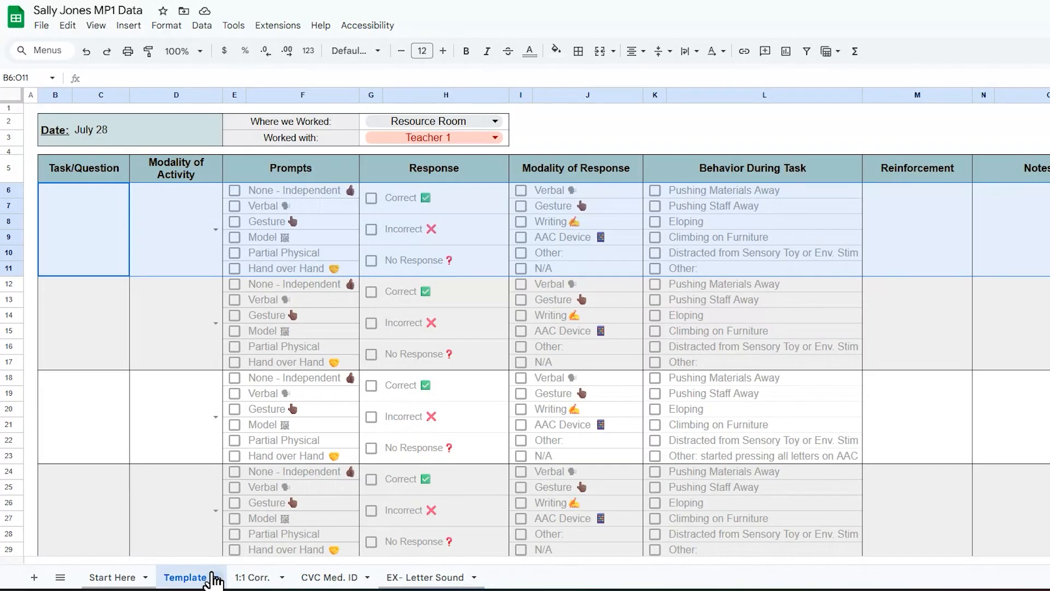
left_click(936, 418)
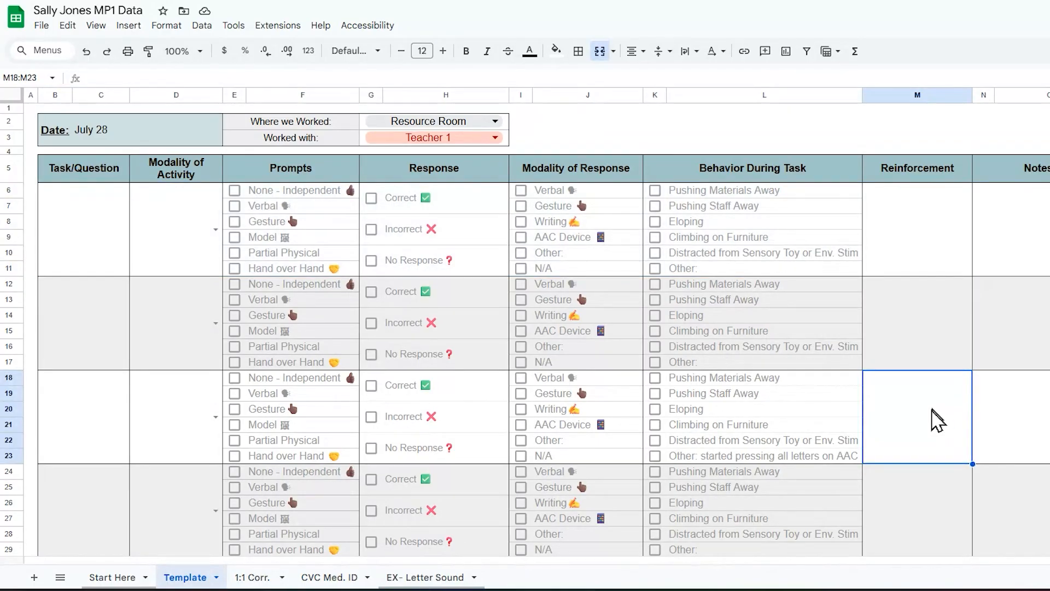
left_click(272, 578)
left_click(207, 577)
left_click(217, 577)
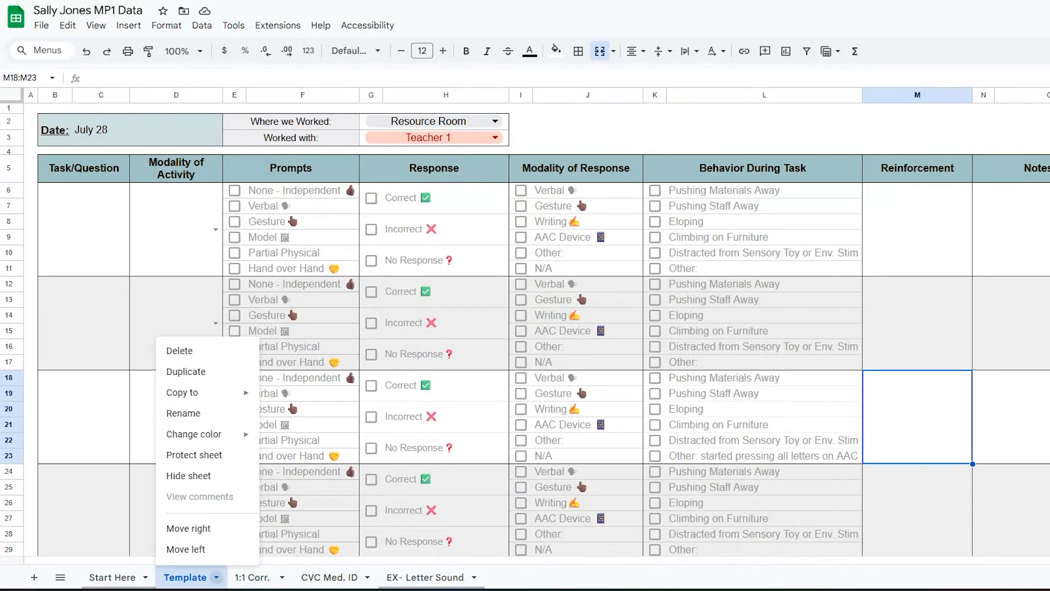
left_click(257, 578)
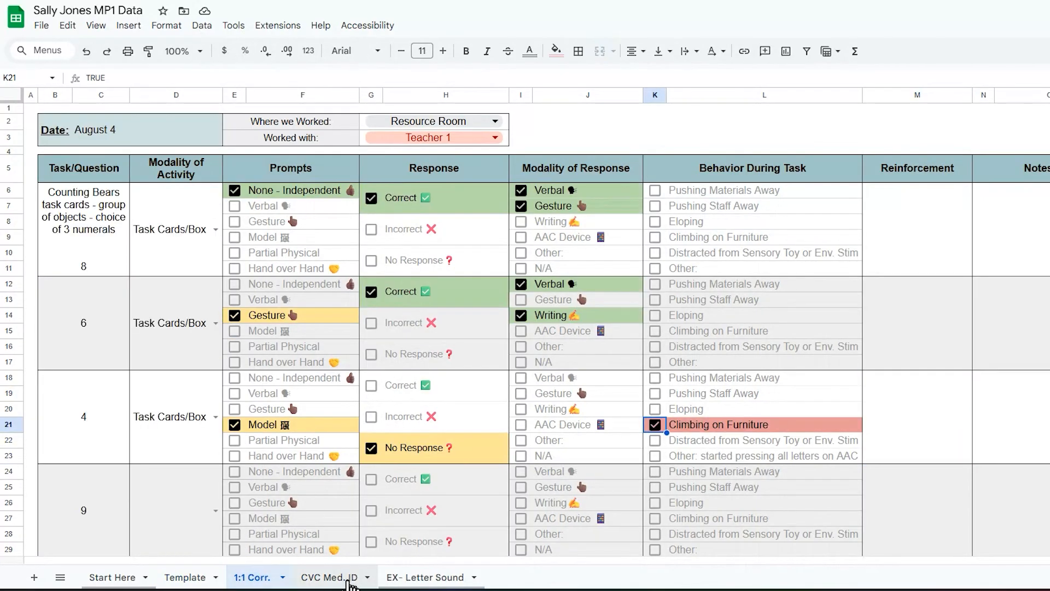
Step: View the EX- Letter Sound example's summary tallies: 8 Correct, 2 Incorrect, Writing 6
left_click(329, 577)
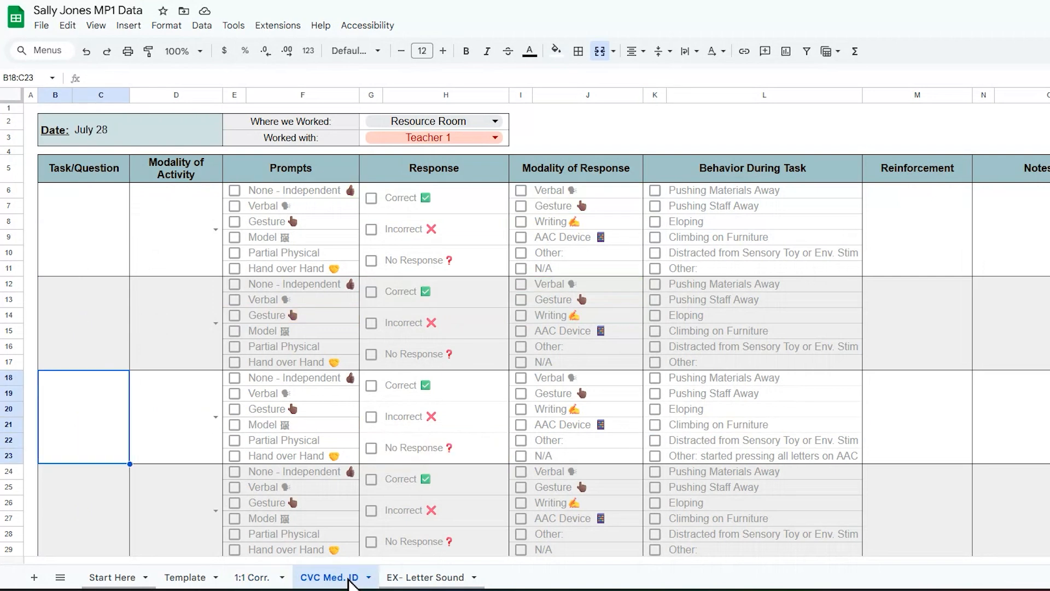
left_click(405, 575)
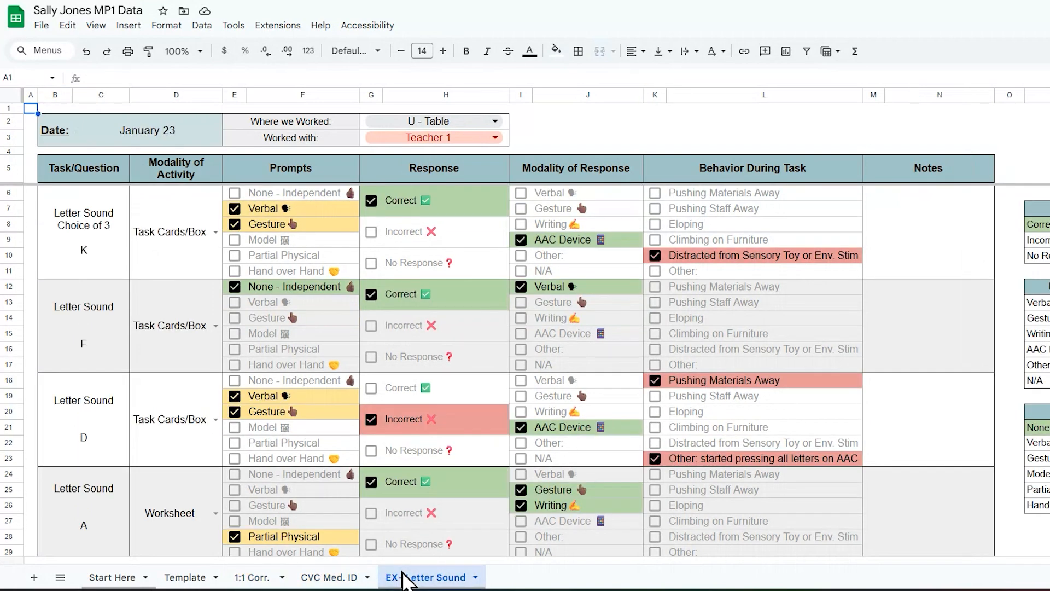
left_click(323, 577)
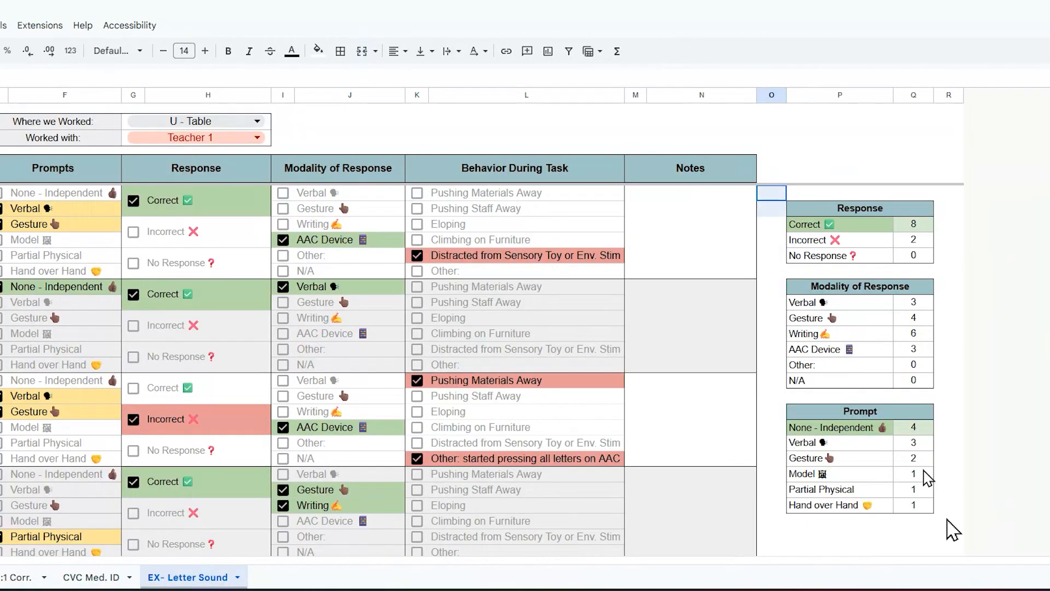
scroll(1049, 432, "down", 3)
left_click_drag(929, 406, 956, 421)
scroll(962, 429, "up", 3)
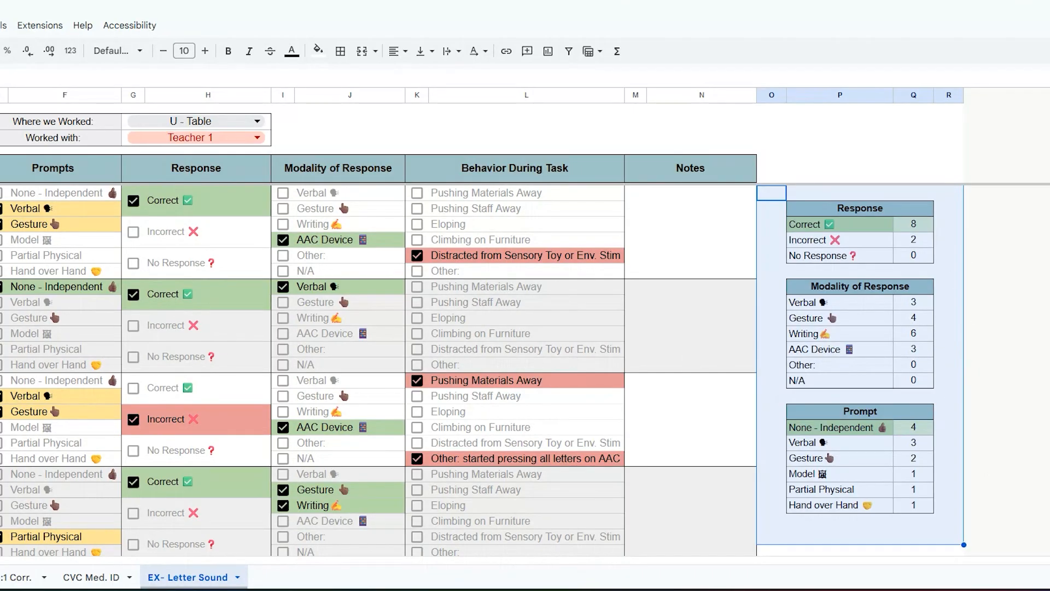
left_click(948, 333)
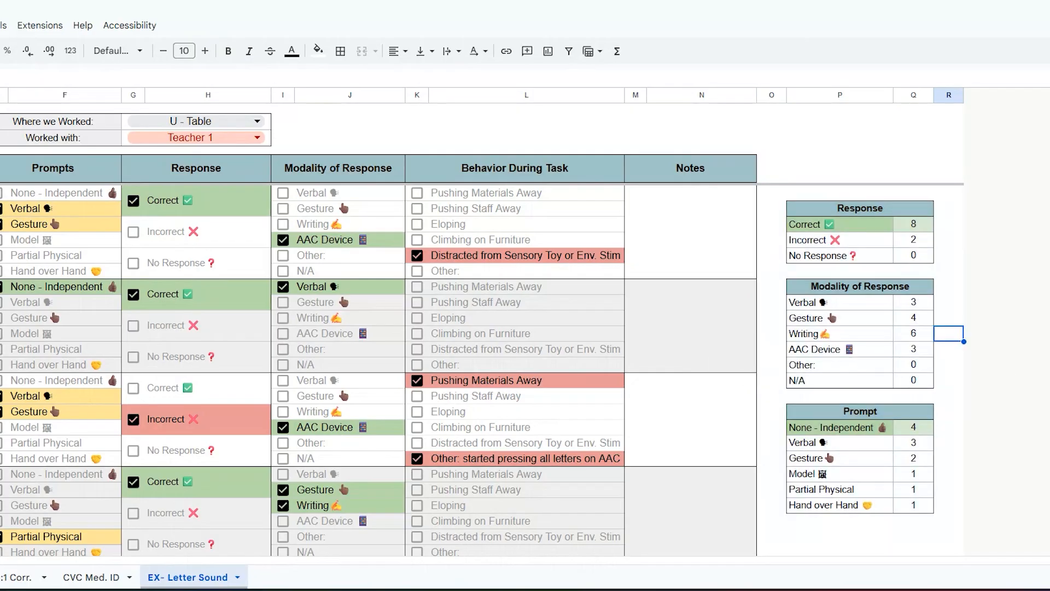